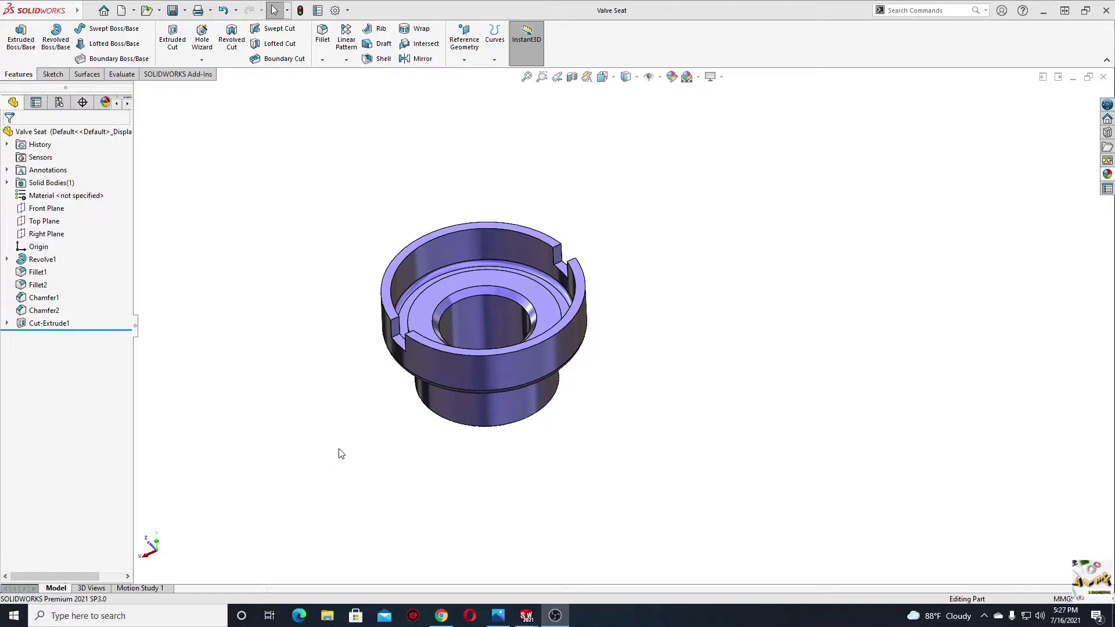
# - Inspect the Valve Seat, Shackle and Washer parts, orbiting the washer to show its square hole
pyautogui.moveTo(431, 423); pyautogui.dragTo(485, 551, button='middle')
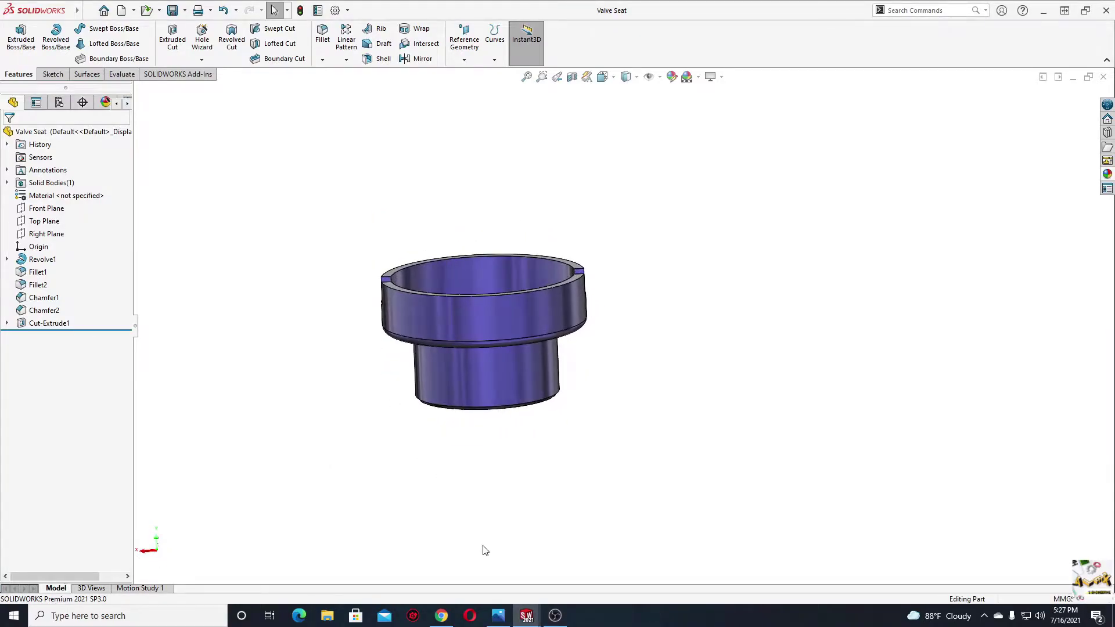
pyautogui.click(529, 572)
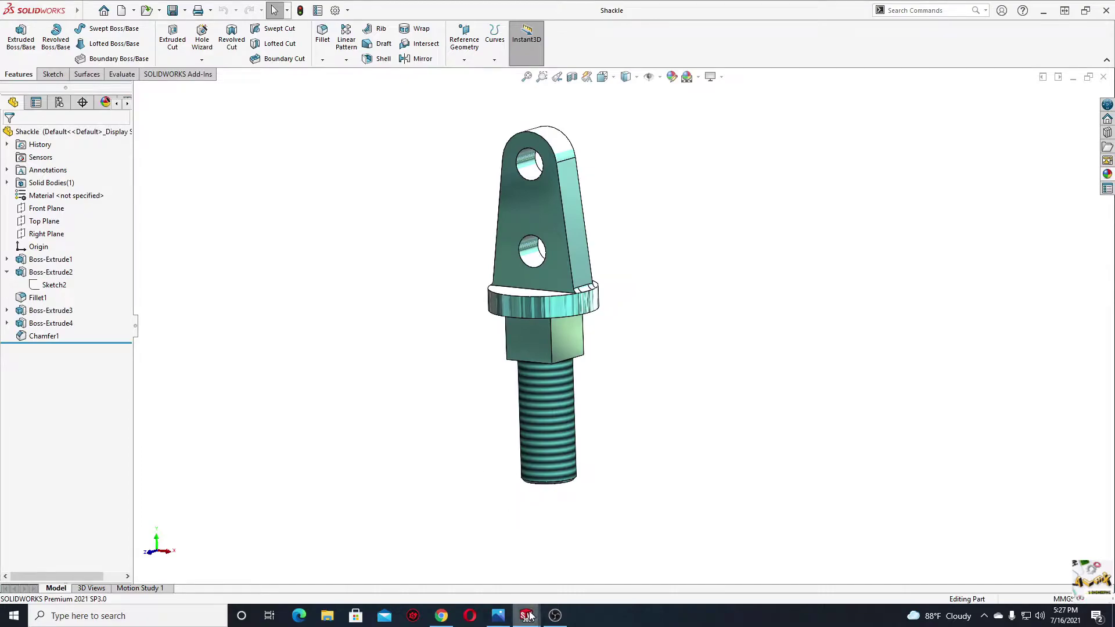
pyautogui.moveTo(526, 615)
pyautogui.click(399, 572)
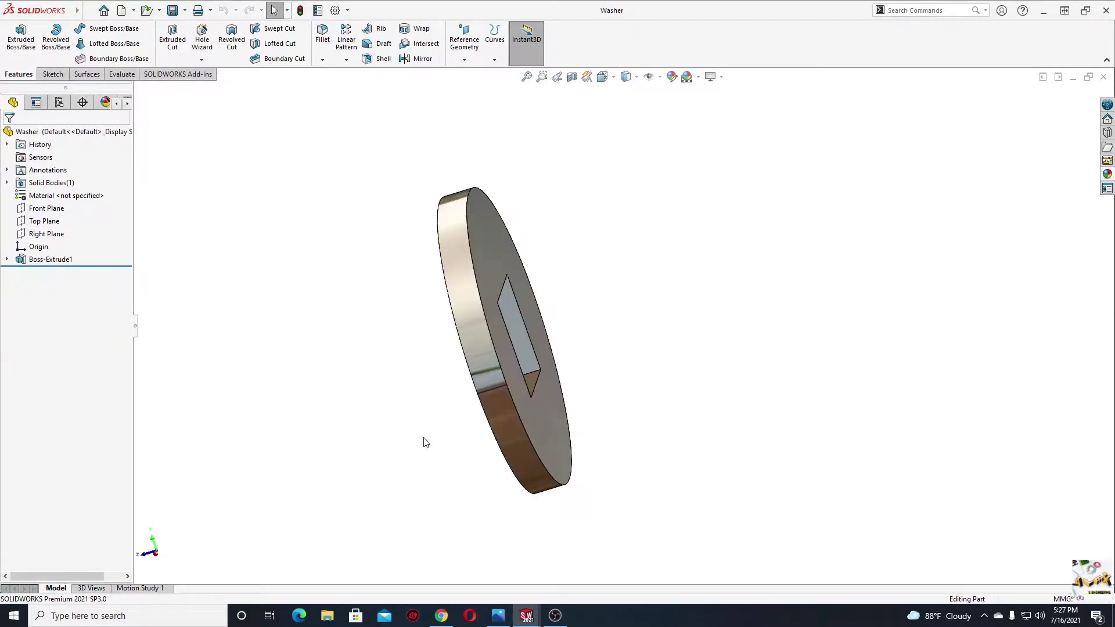
pyautogui.moveTo(461, 442); pyautogui.dragTo(349, 466, button='middle')
# - Check the washer's extrude dimensions, then open Saftey valve drawings.jpg maximized in Photos
pyautogui.click(349, 428)
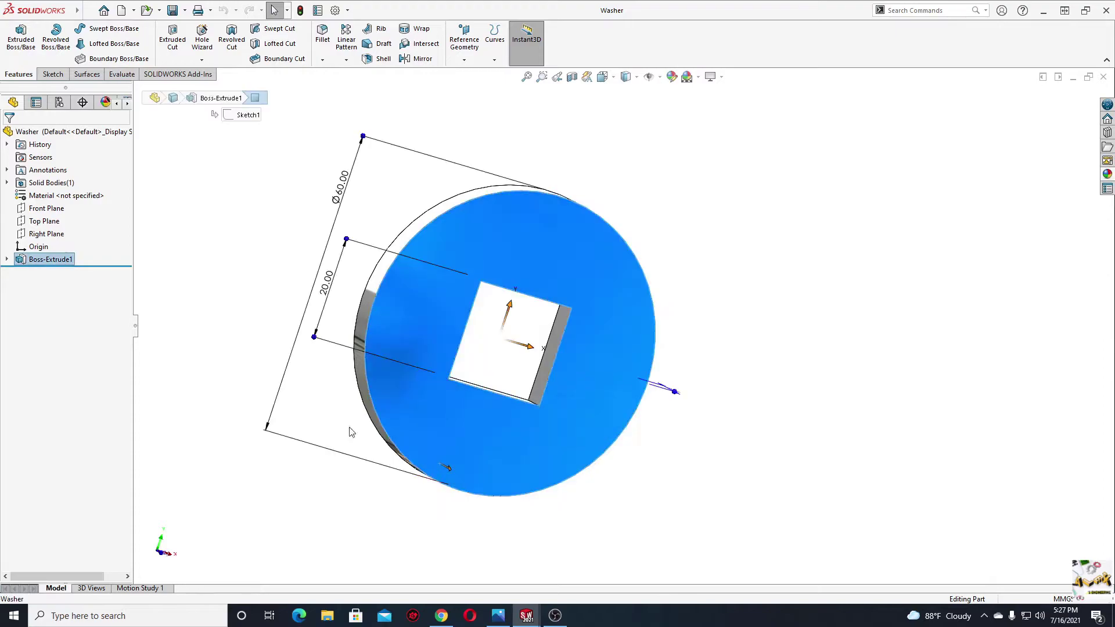
pyautogui.click(326, 469)
pyautogui.click(498, 616)
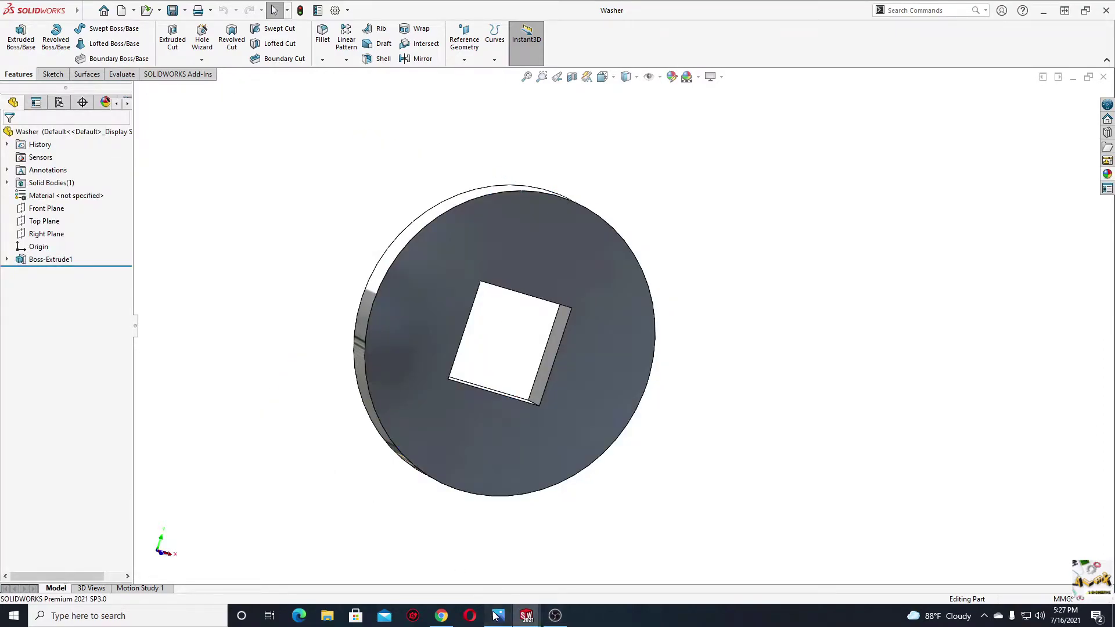
pyautogui.click(804, 106)
# - Zoom around the drawing sheet to read the valve seat and washer dimensions, then return to SOLIDWORKS
pyautogui.scroll(2, 623, 306)
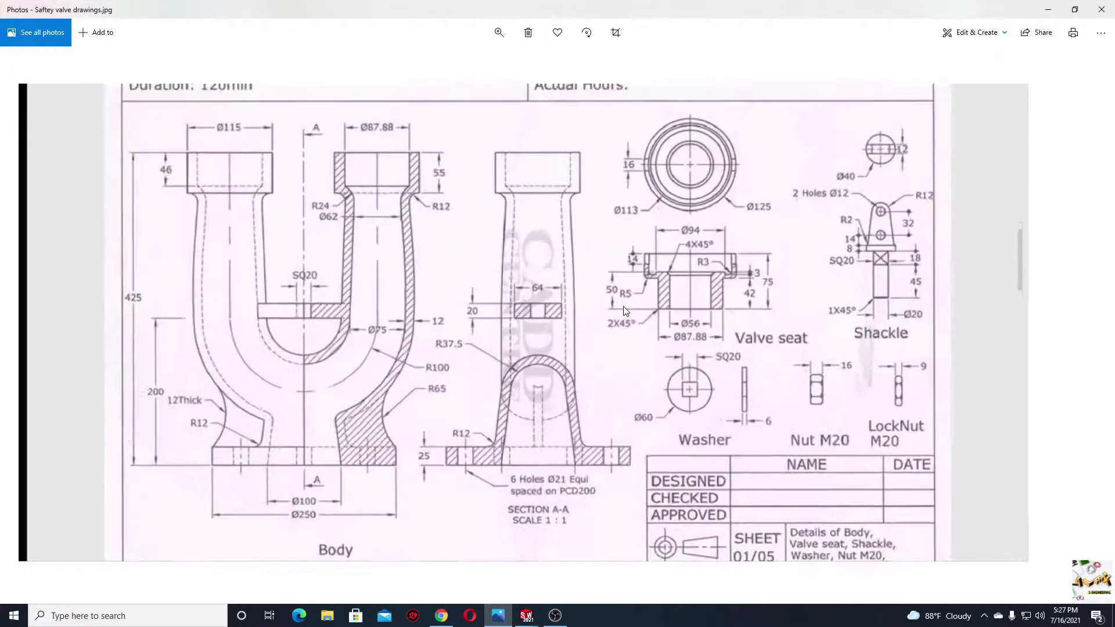
pyautogui.scroll(1, 664, 303)
pyautogui.scroll(1, 641, 285)
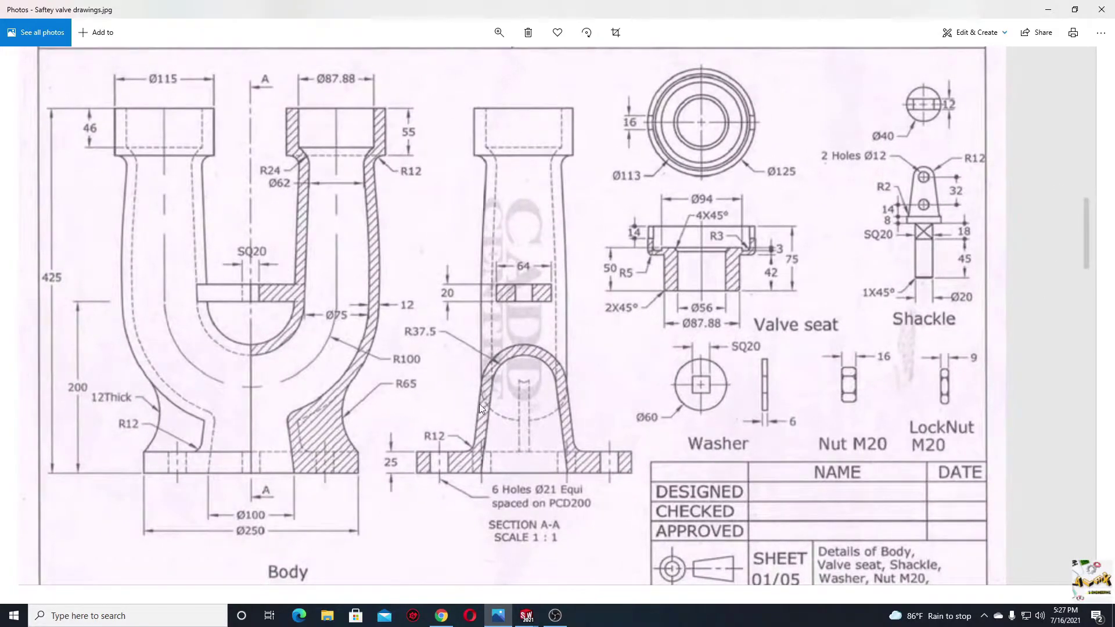
pyautogui.scroll(-1, 600, 318)
pyautogui.scroll(1, 600, 318)
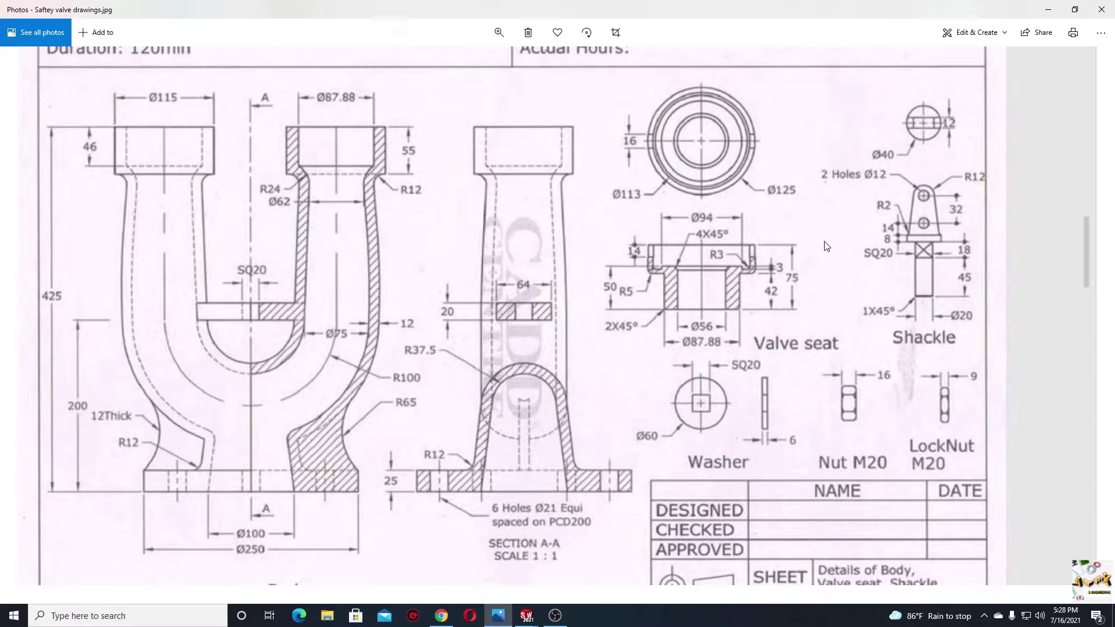
pyautogui.keyDown('ctrl'); pyautogui.scroll(-3, 827, 246); pyautogui.keyUp('ctrl')
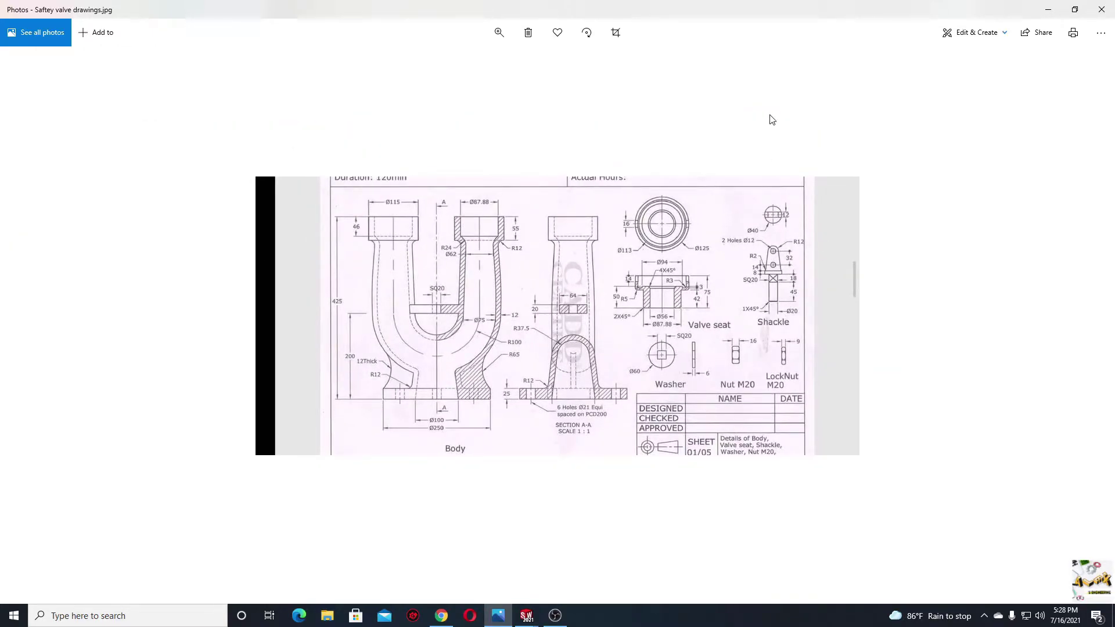
pyautogui.click(1074, 10)
pyautogui.click(777, 101)
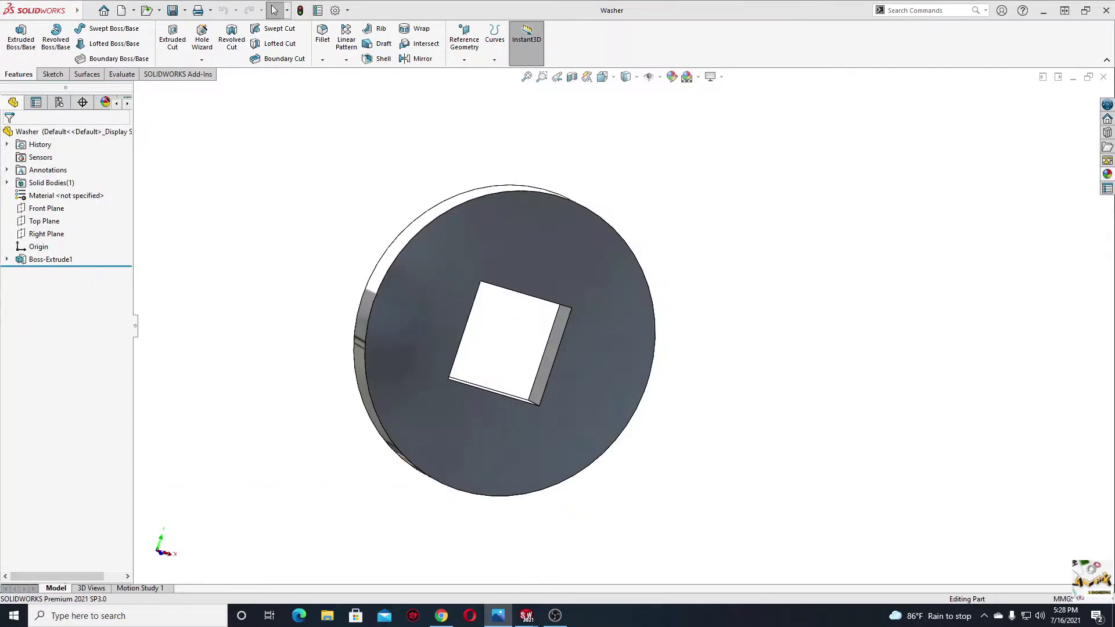
pyautogui.moveTo(526, 616)
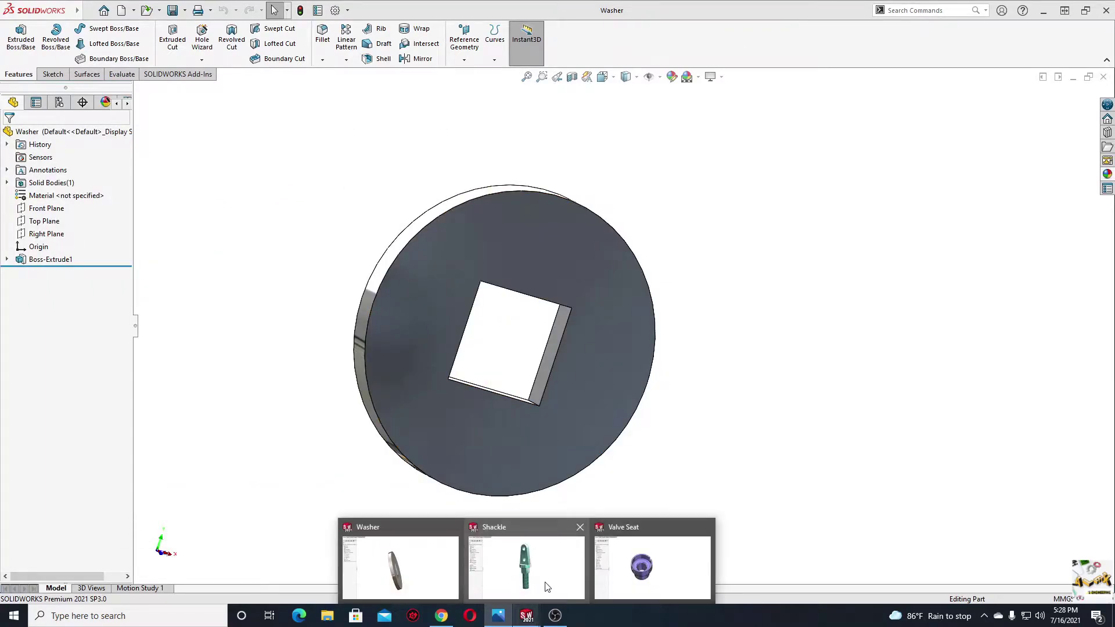
# - Look over the Shackle part and collapse its Boss-Extrude2 feature
pyautogui.click(523, 567)
pyautogui.moveTo(550, 368); pyautogui.dragTo(480, 381, button='middle')
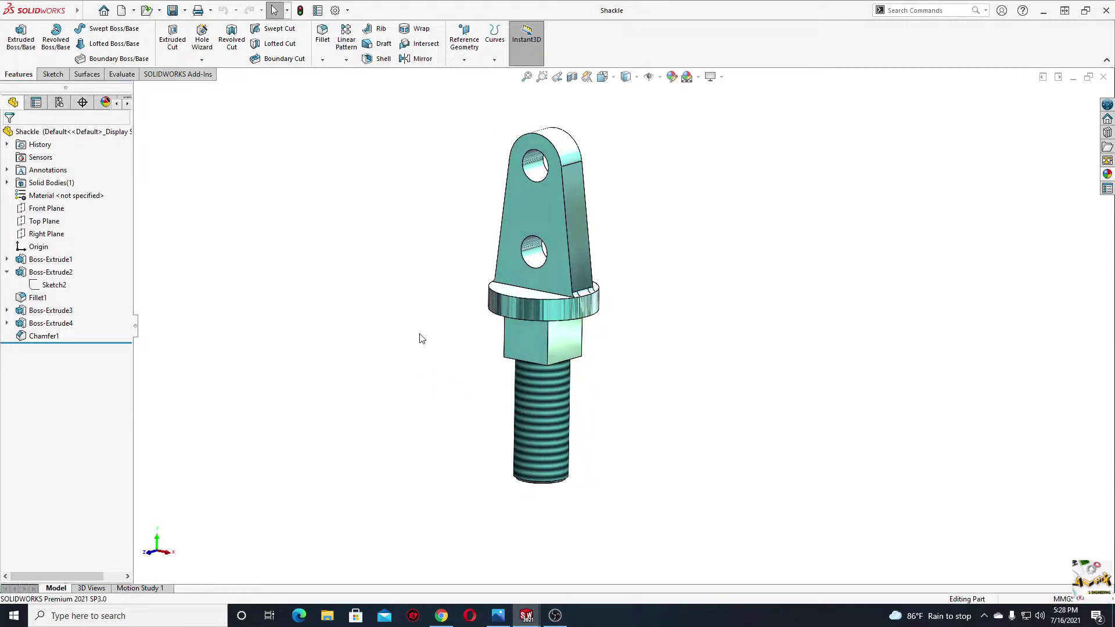
pyautogui.click(404, 331)
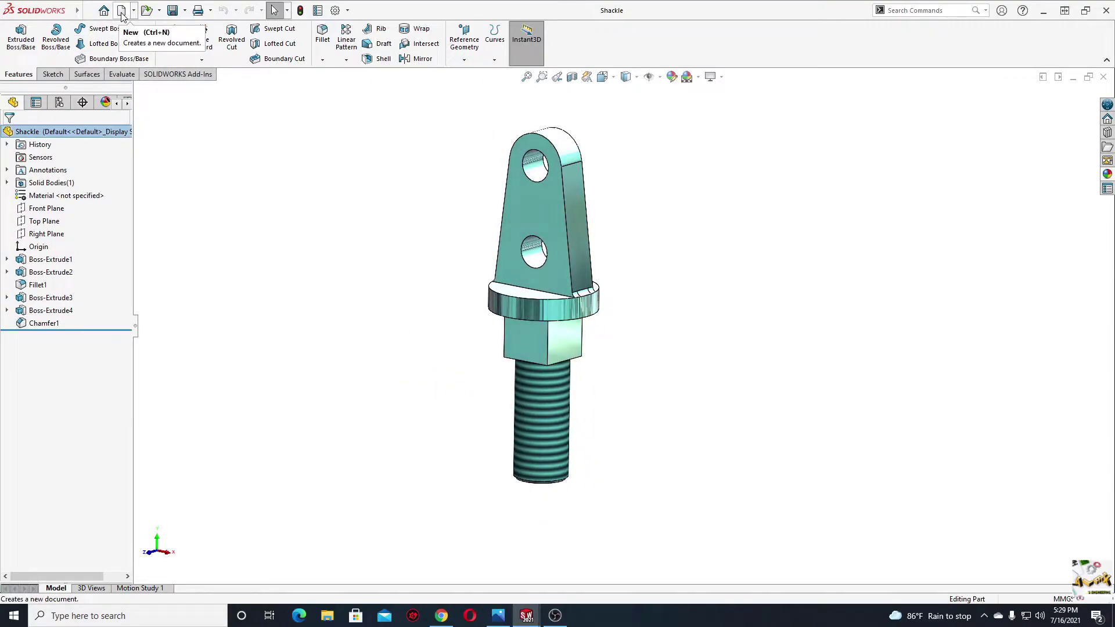
# - Create a new part document with a Plain White background scene
pyautogui.click(122, 16)
pyautogui.click(460, 450)
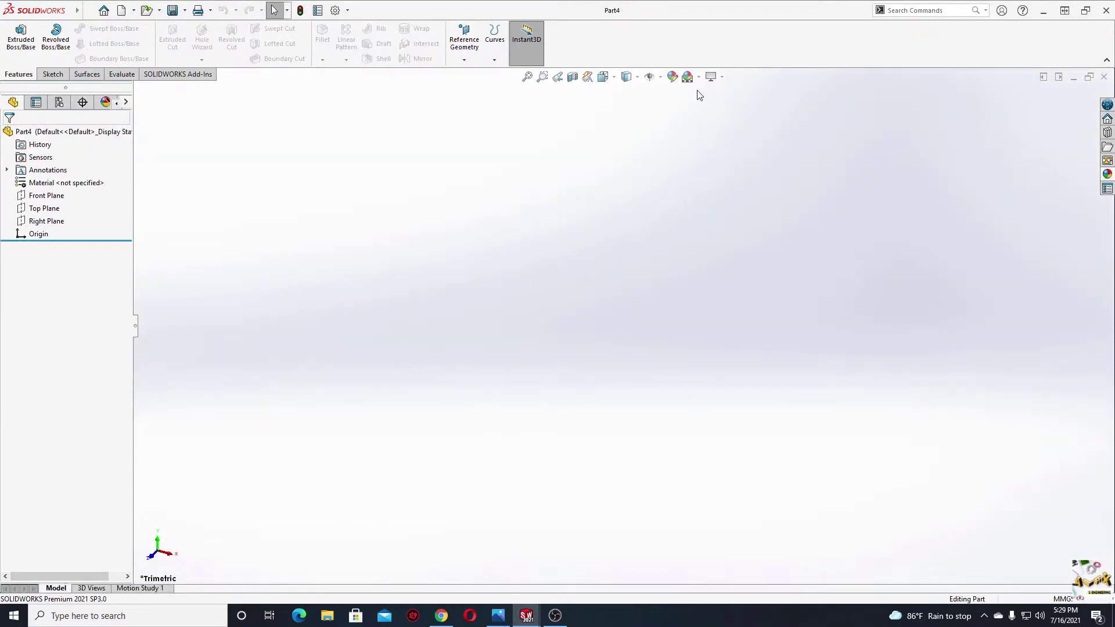
pyautogui.click(698, 79)
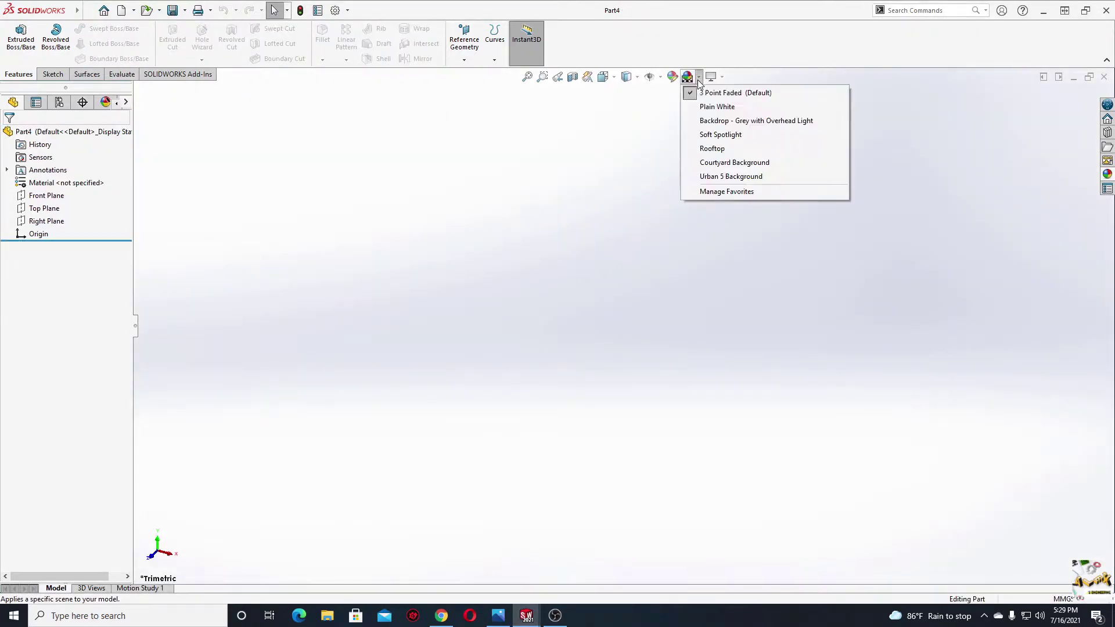
pyautogui.click(707, 107)
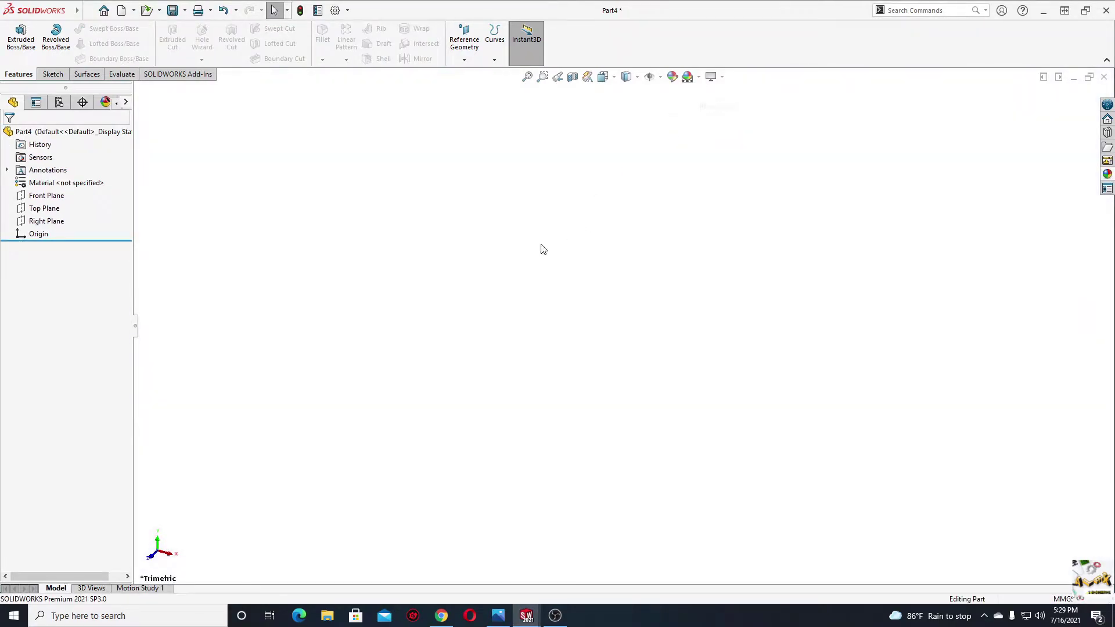
# - Open a new sketch on the Top Plane
pyautogui.click(55, 211)
pyautogui.click(66, 197)
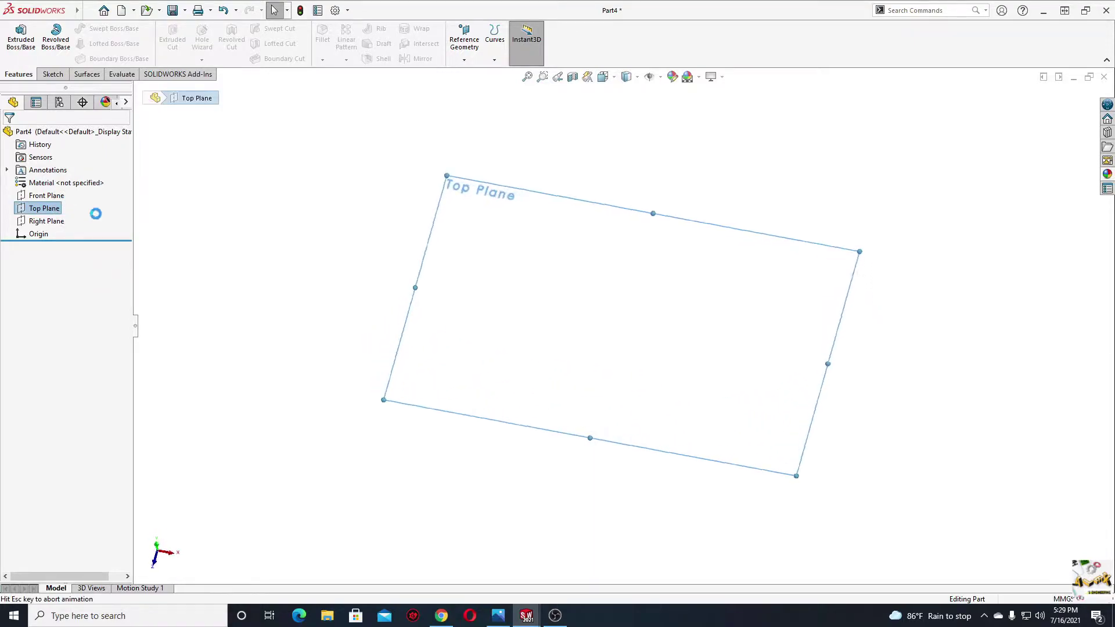
pyautogui.click(354, 284)
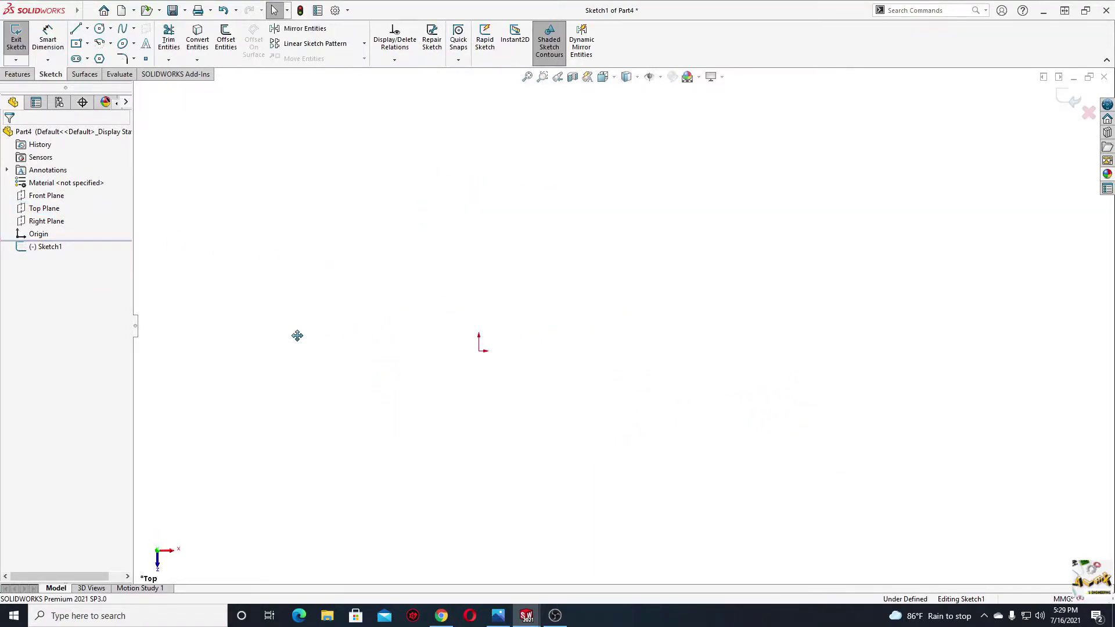
# - Sketch a circle centred on the origin and dimension its diameter to 40 mm
pyautogui.click(100, 30)
pyautogui.click(420, 351)
pyautogui.click(358, 375)
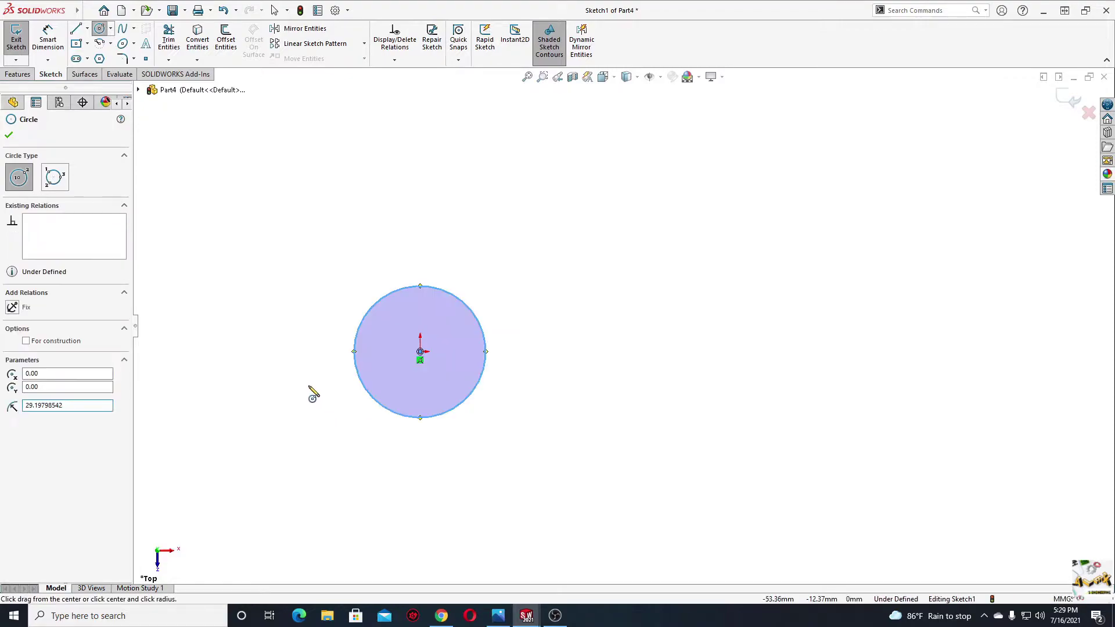
pyautogui.press('Escape')
pyautogui.click(48, 36)
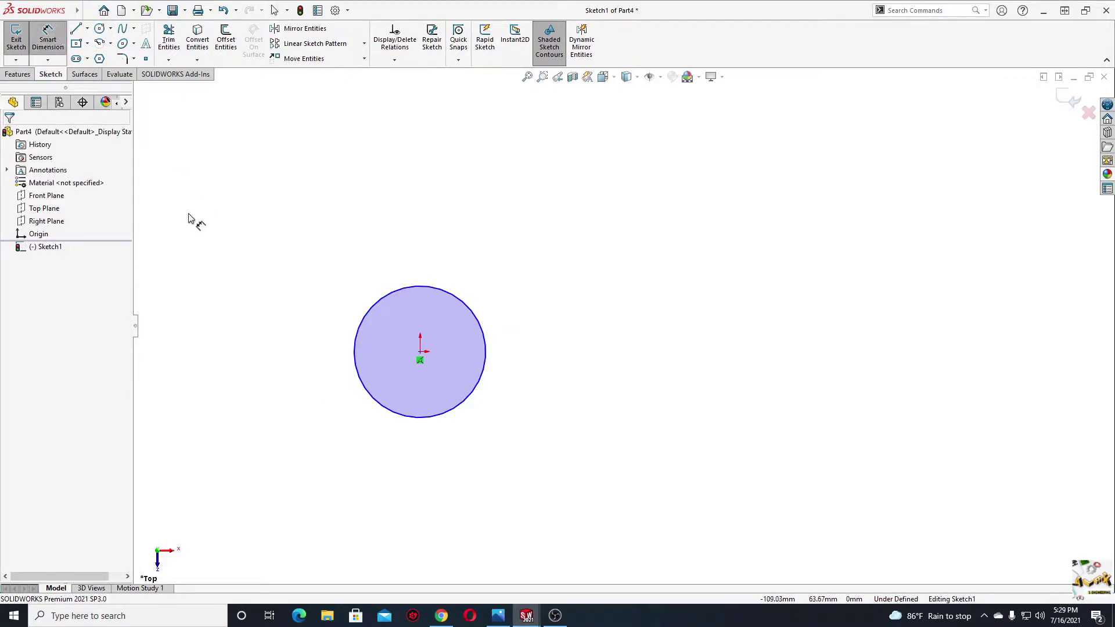
pyautogui.click(388, 295)
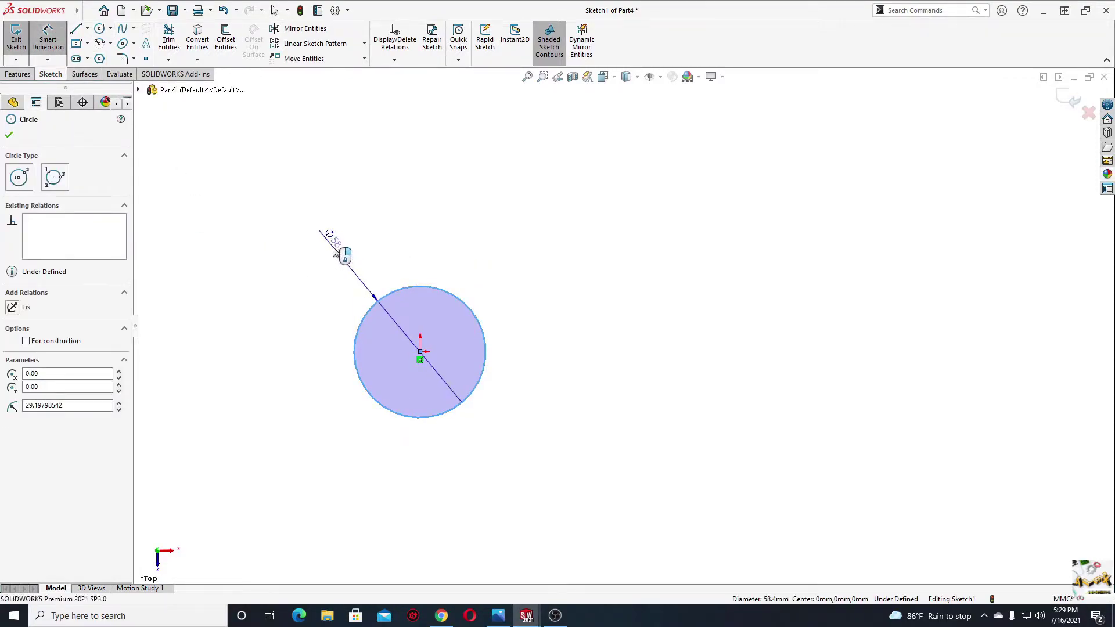
pyautogui.click(333, 249)
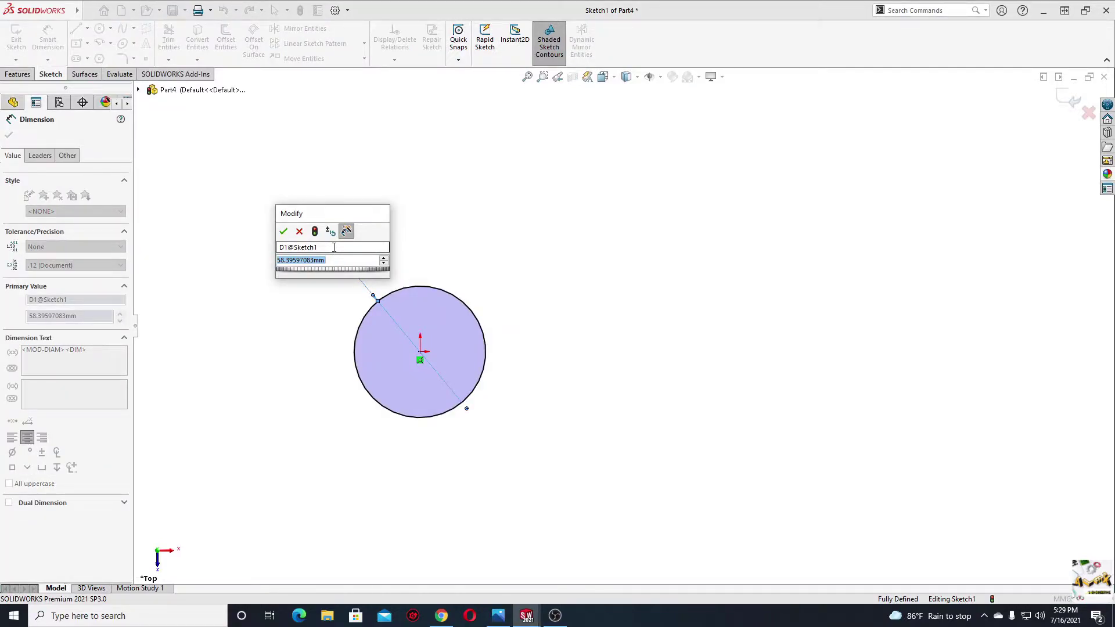
pyautogui.write('490')
pyautogui.press('Return')
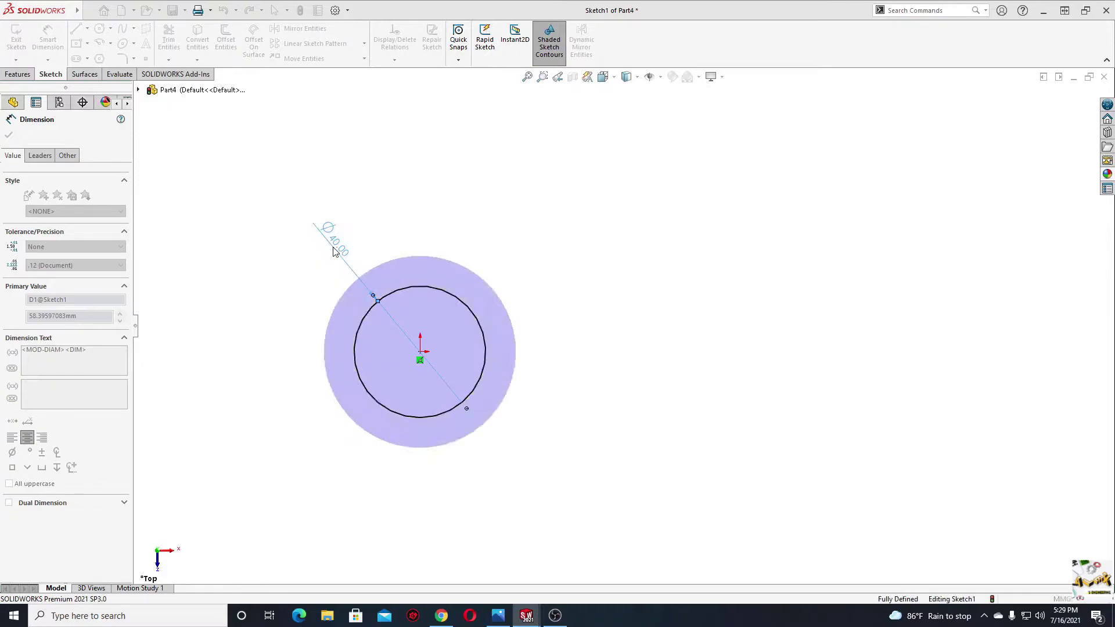
pyautogui.rightClick(233, 240)
pyautogui.click(262, 277)
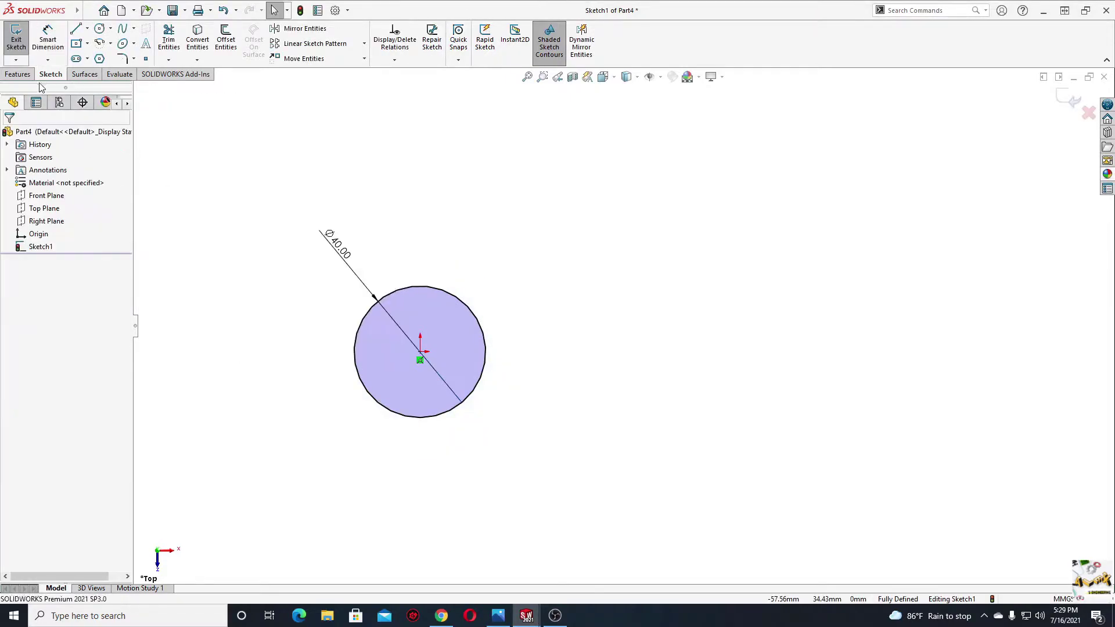
# - Extrude the circle 8 mm into a solid disc
pyautogui.click(20, 76)
pyautogui.click(21, 38)
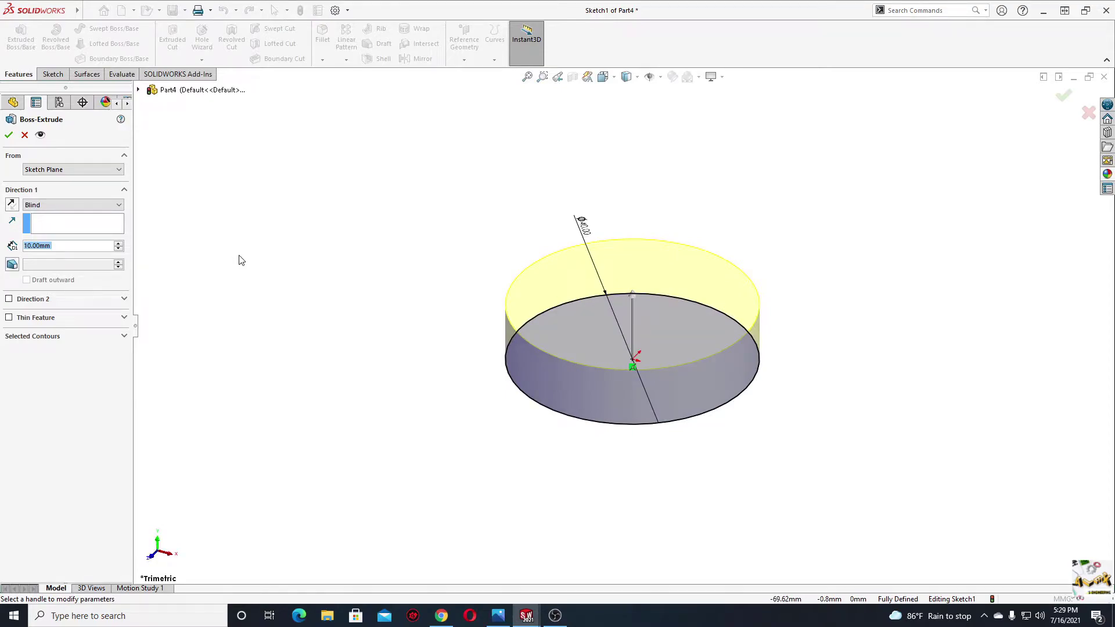
pyautogui.press('Down')
pyautogui.press('Down')
pyautogui.click(9, 135)
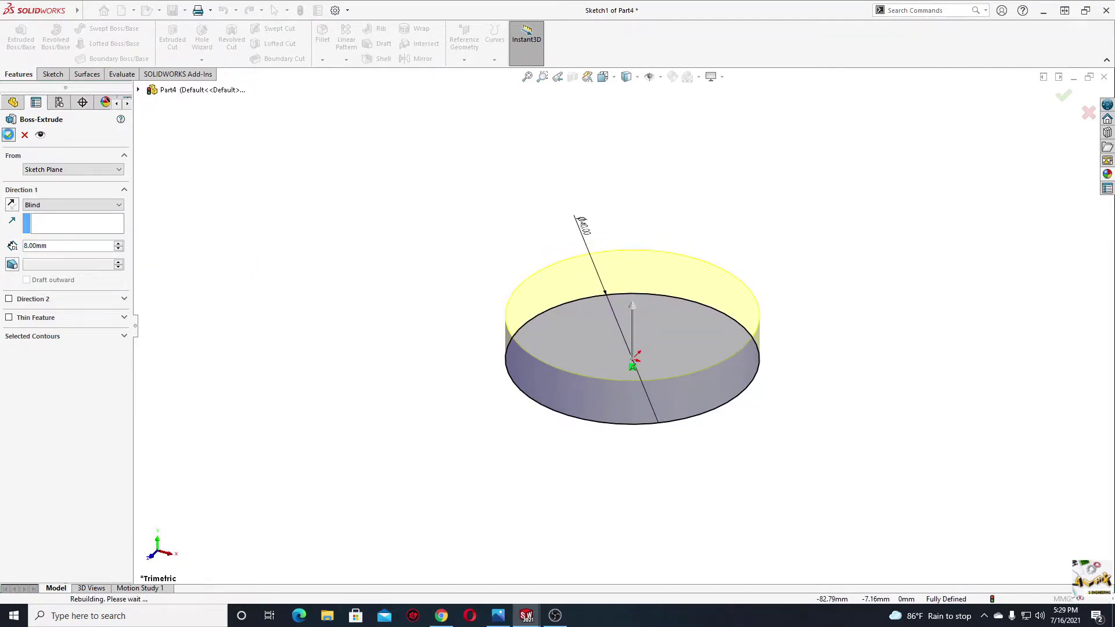
pyautogui.scroll(3, 373, 303)
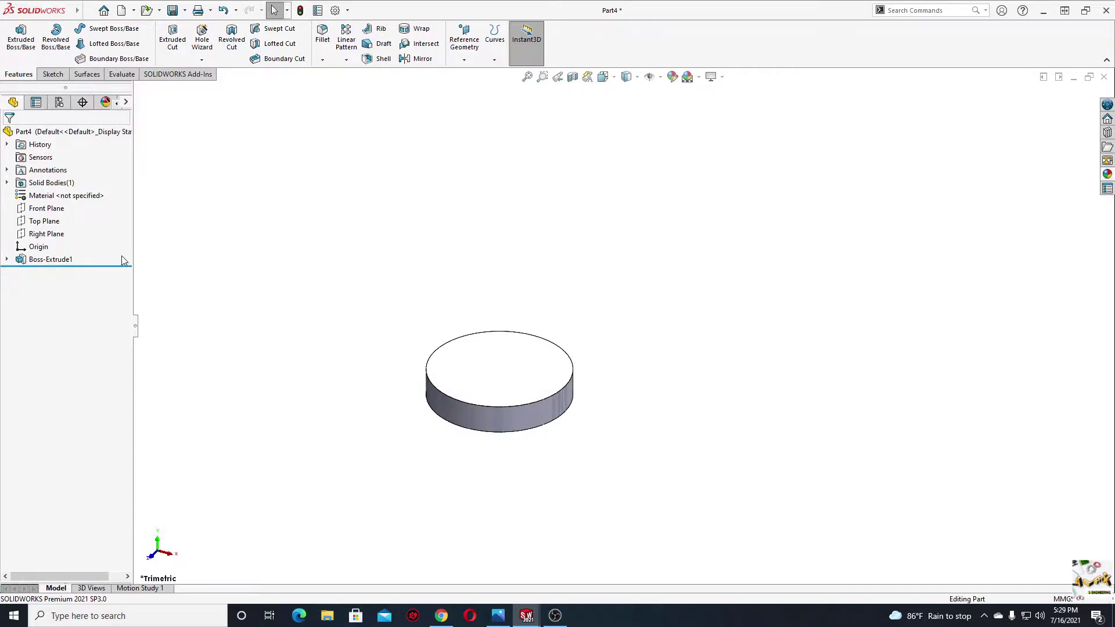
# - Start a new sketch on the Front Plane and reposition the view
pyautogui.click(46, 208)
pyautogui.click(87, 189)
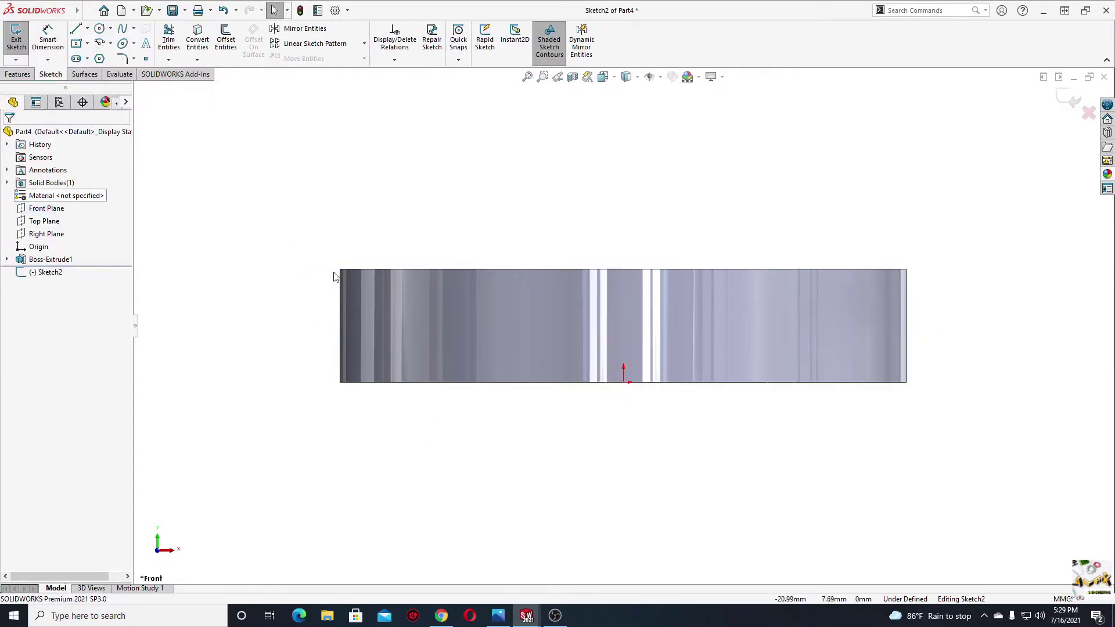
pyautogui.scroll(3, 366, 277)
pyautogui.keyDown('ctrl'); pyautogui.moveTo(365, 277); pyautogui.dragTo(443, 327, button='middle'); pyautogui.keyUp('ctrl')
pyautogui.scroll(1, 399, 375)
pyautogui.keyDown('ctrl'); pyautogui.moveTo(399, 375); pyautogui.dragTo(310, 373, button='middle'); pyautogui.keyUp('ctrl')
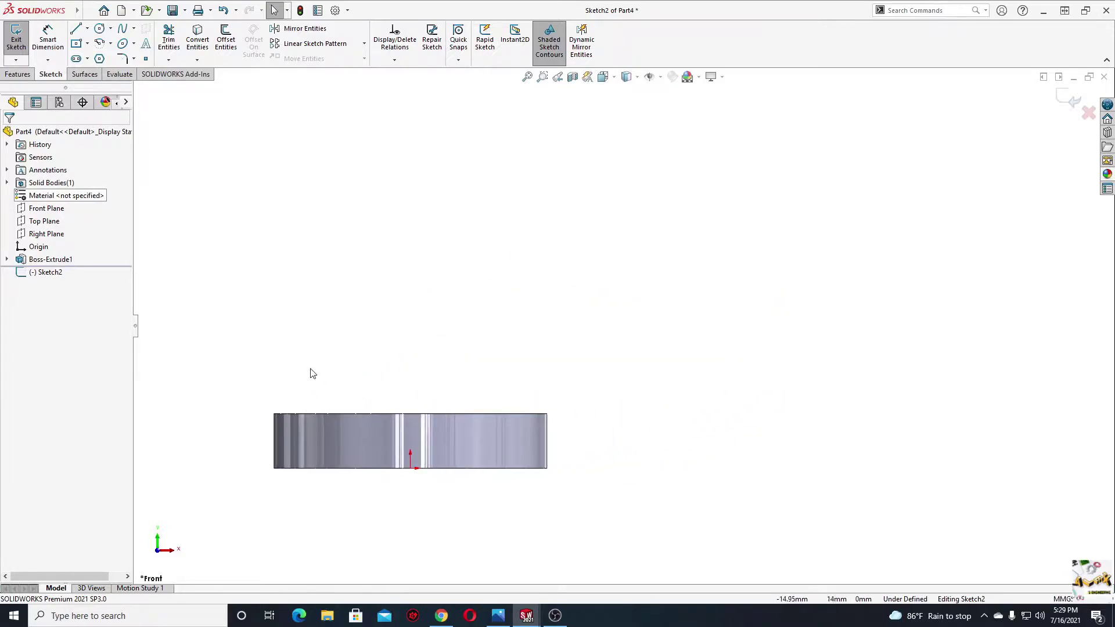
# - Draw a centre-point arc above the disc with its centre vertical to the origin
pyautogui.click(100, 45)
pyautogui.click(411, 266)
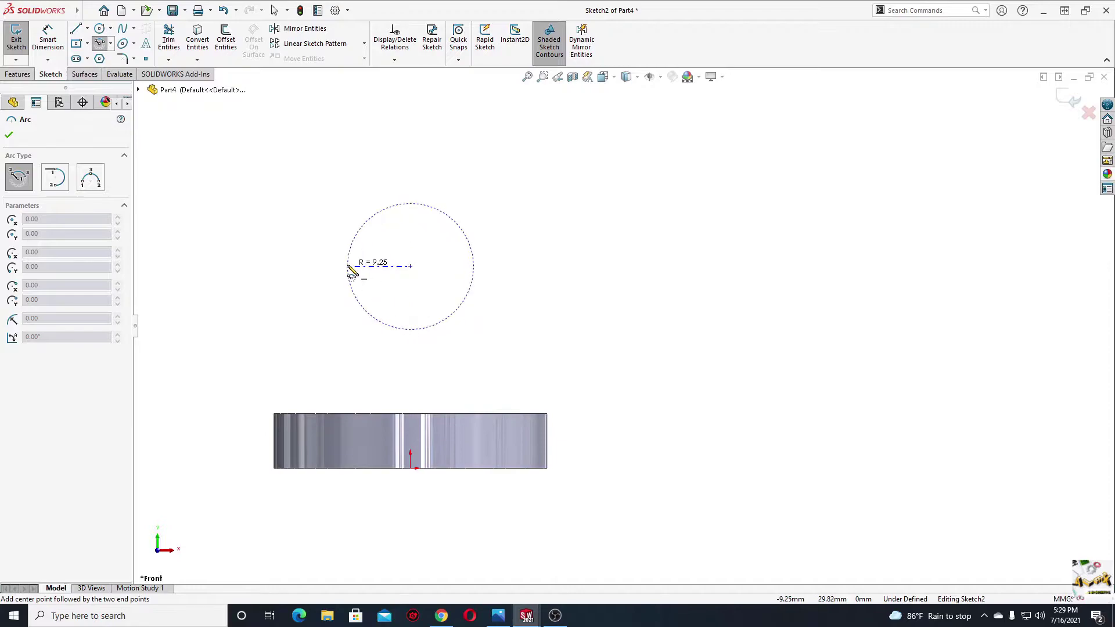
pyautogui.click(345, 257)
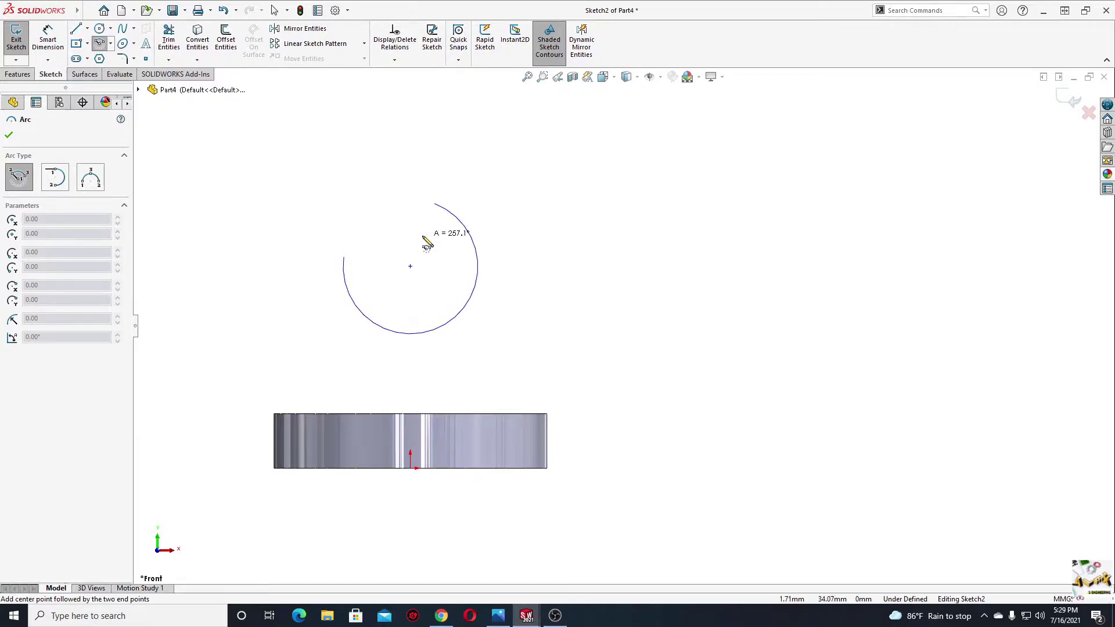
pyautogui.click(474, 252)
pyautogui.press('Escape')
pyautogui.click(410, 266)
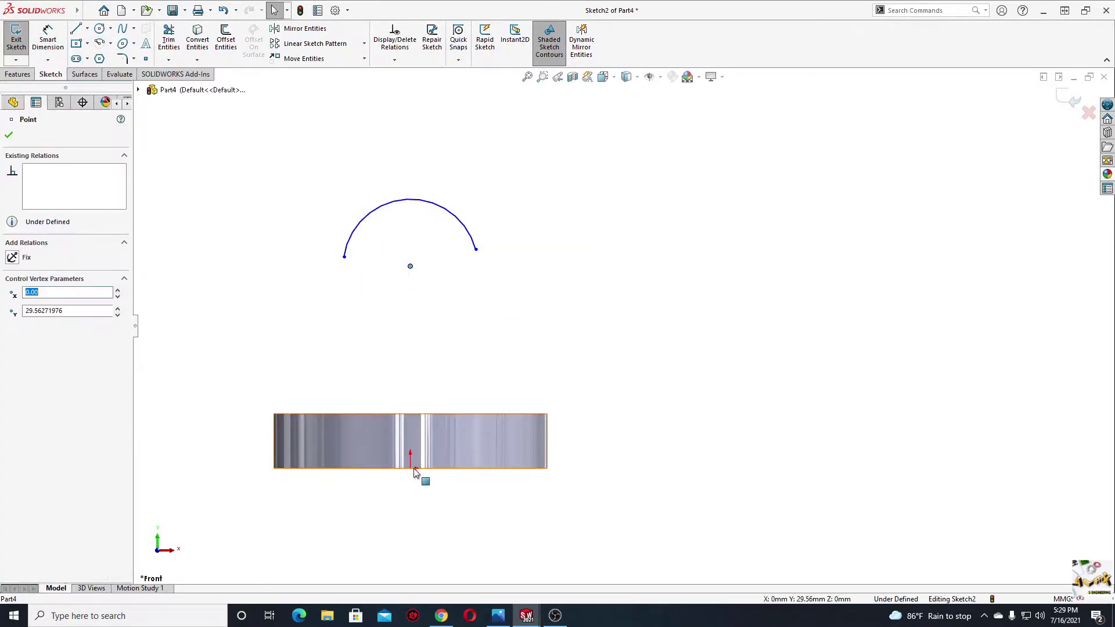
pyautogui.keyDown('ctrl'); pyautogui.click(411, 467); pyautogui.keyUp('ctrl')
pyautogui.click(466, 413)
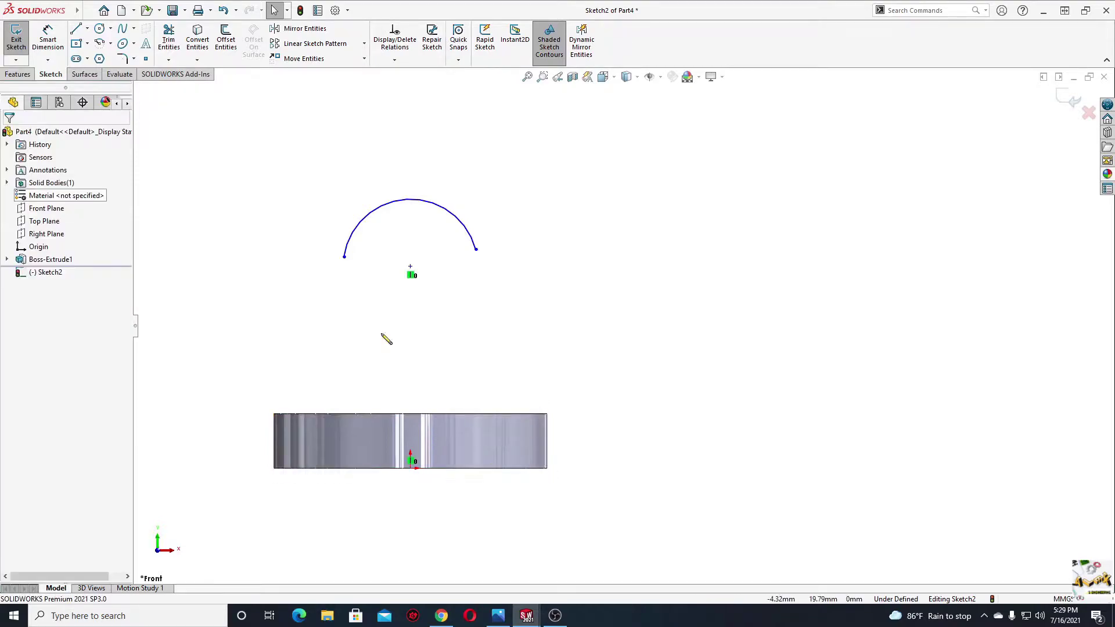
# - Draw two lines from the arc's ends down to the disc's top edge
pyautogui.click(80, 30)
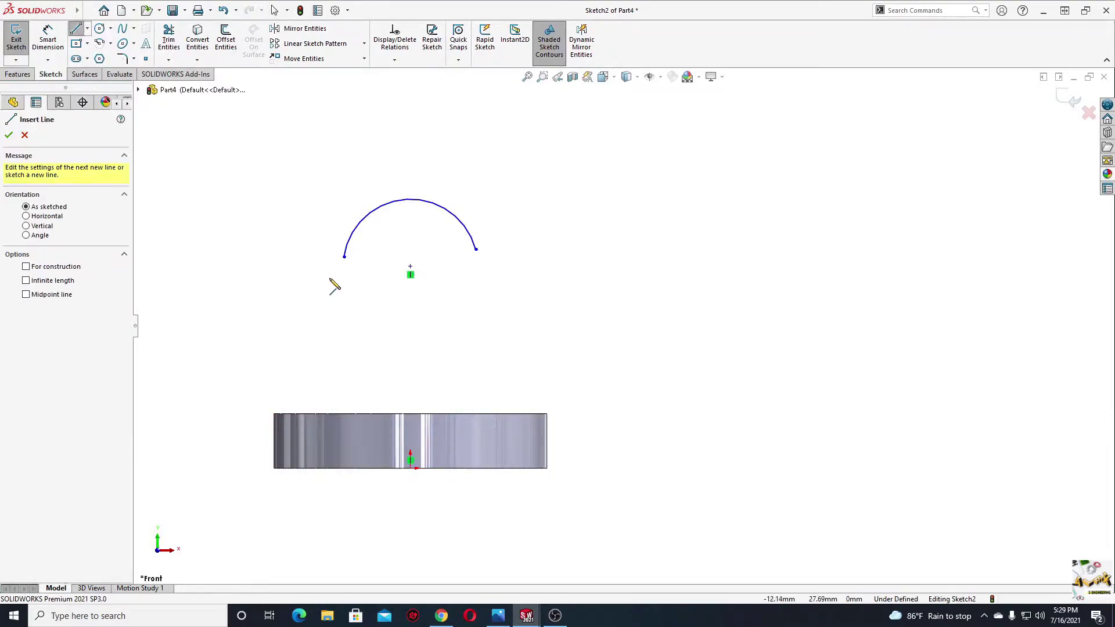
pyautogui.click(344, 257)
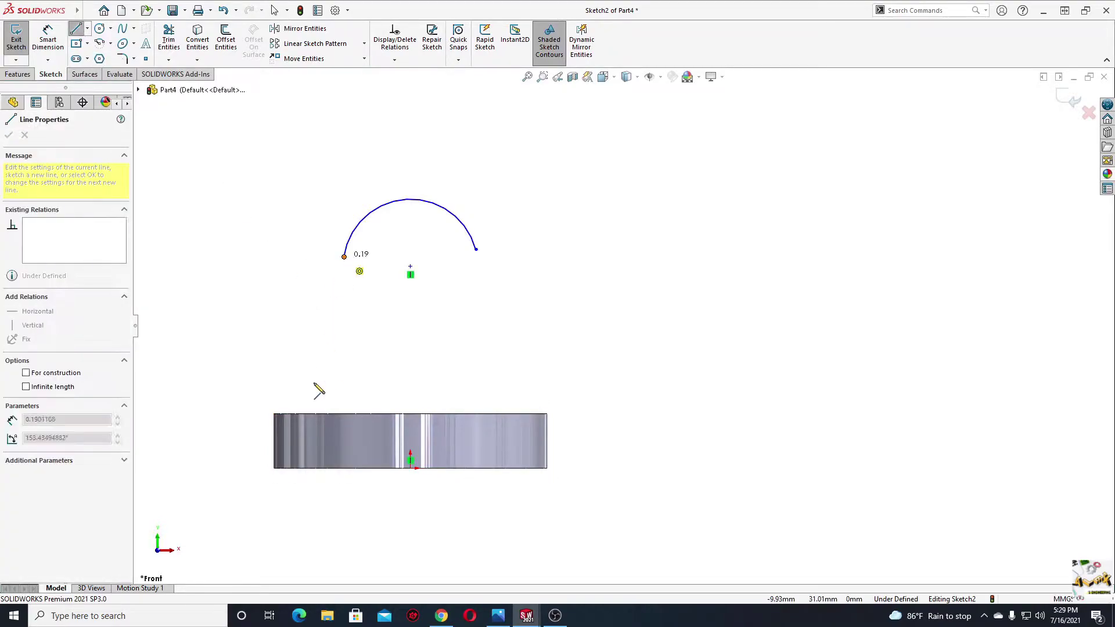
pyautogui.click(298, 413)
pyautogui.click(503, 413)
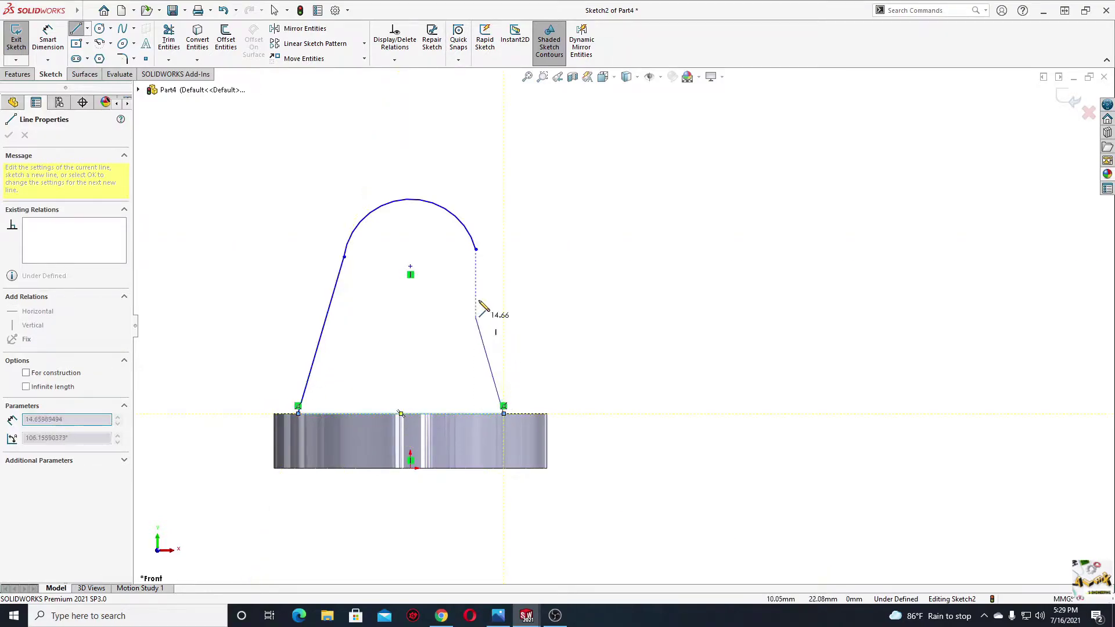
pyautogui.click(476, 249)
# - Make the arc tangent to both side lines at its endpoints
pyautogui.press('Escape')
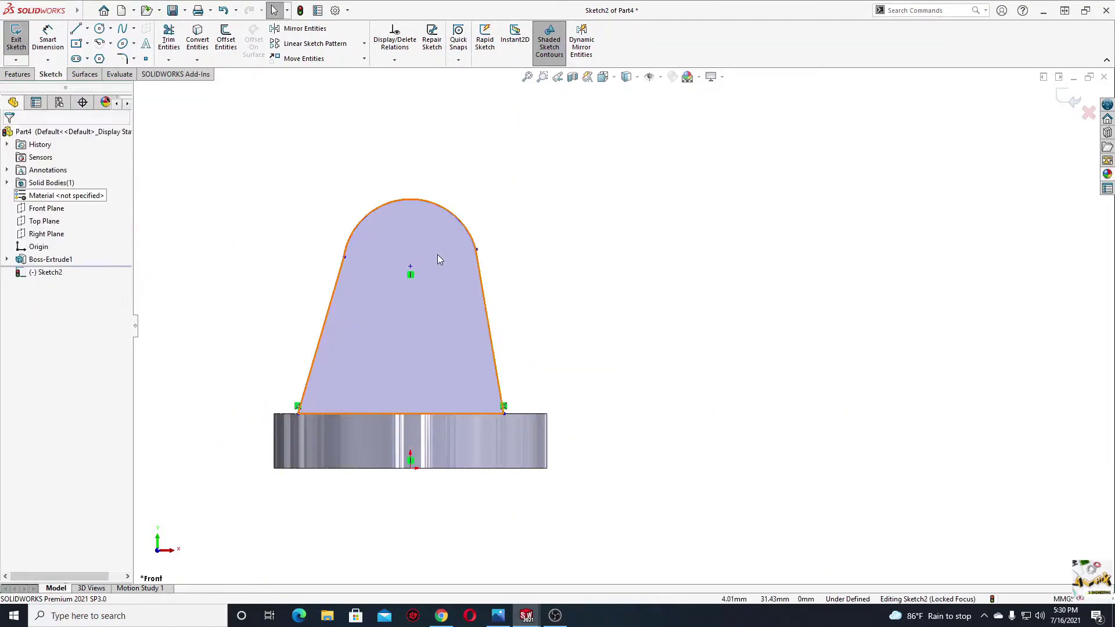
pyautogui.click(344, 258)
pyautogui.click(376, 206)
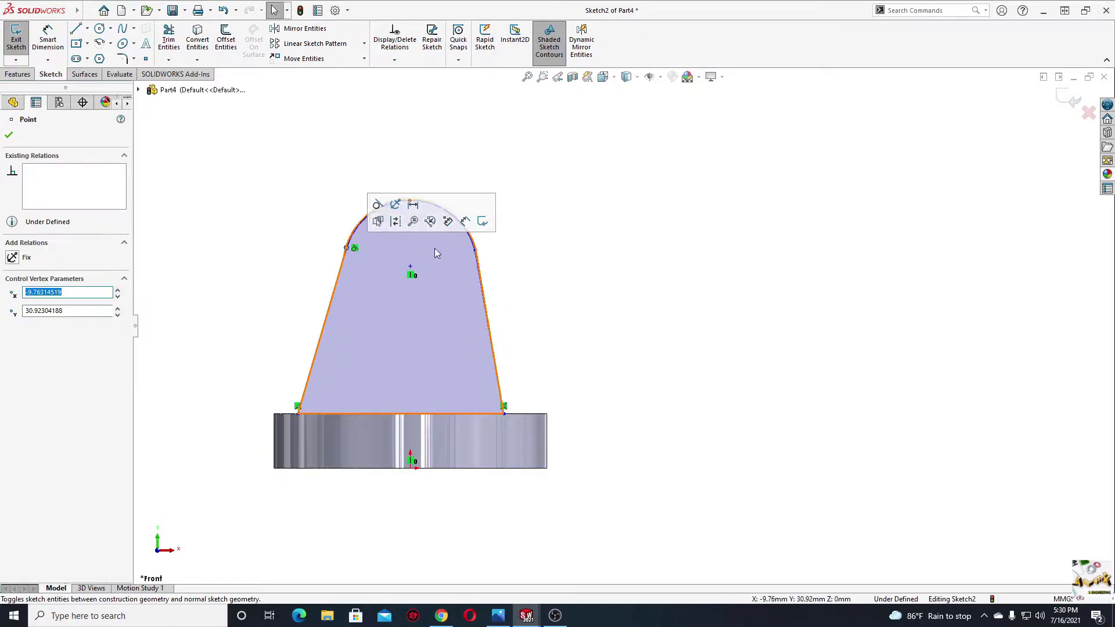
pyautogui.click(475, 251)
pyautogui.click(508, 200)
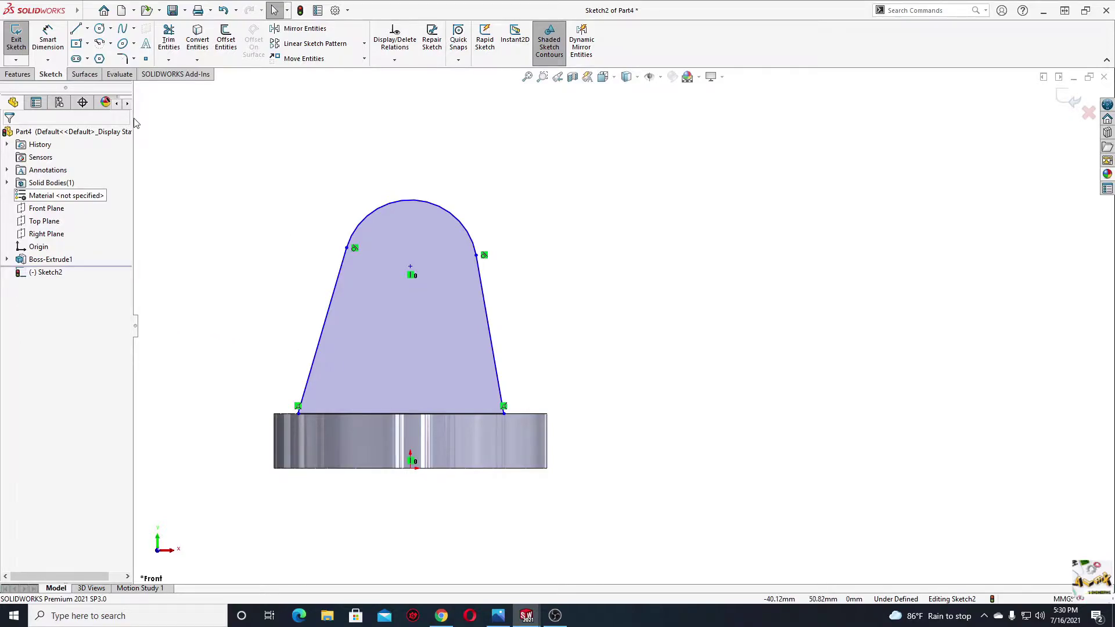
# - Dimension the left line's base inset from the disc edge to 2.00 mm
pyautogui.click(47, 39)
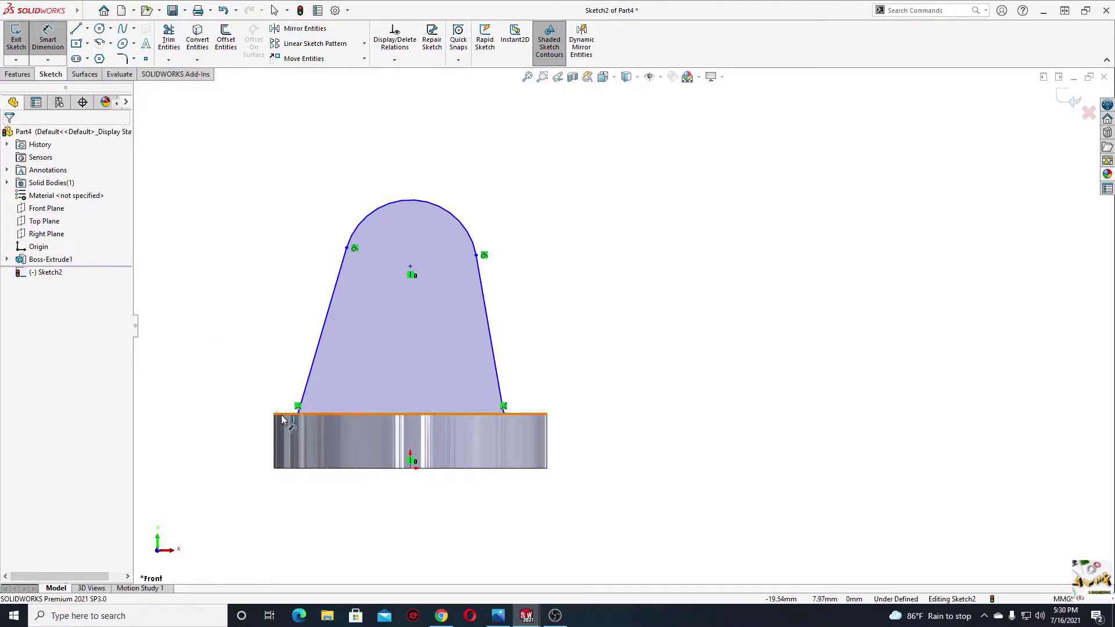
pyautogui.click(298, 409)
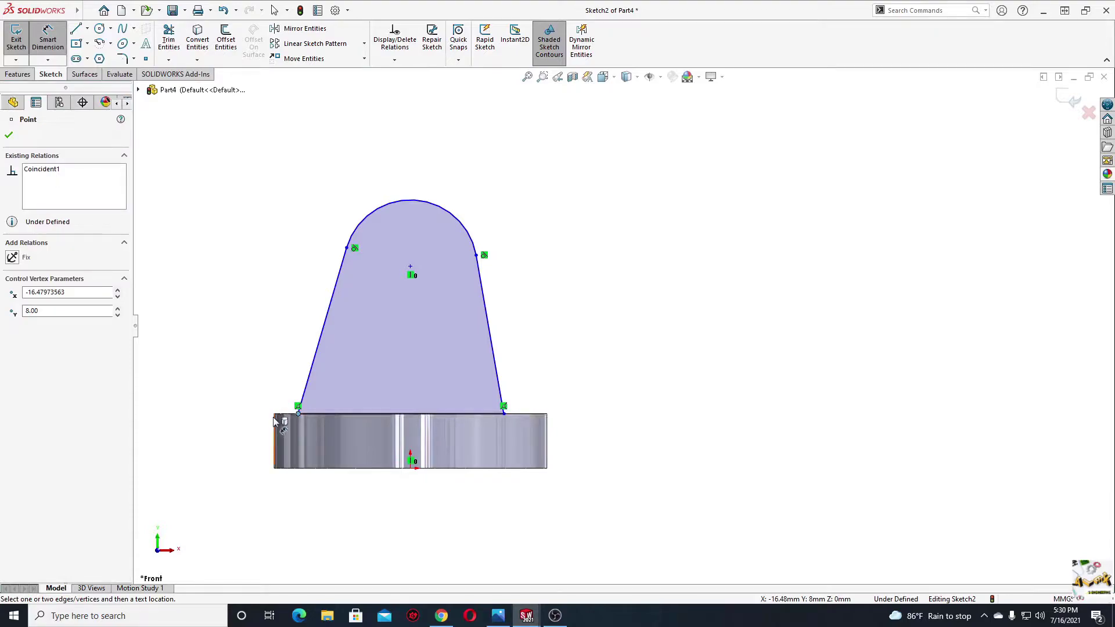
pyautogui.click(275, 414)
pyautogui.click(229, 383)
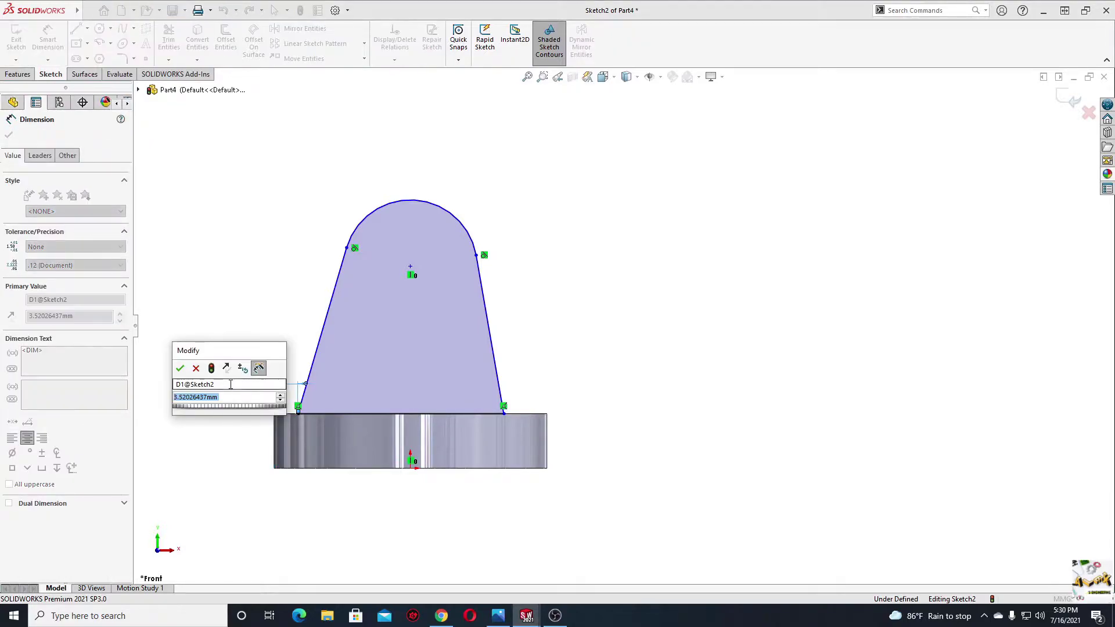
pyautogui.press('Return')
pyautogui.write('2')
pyautogui.press('Return')
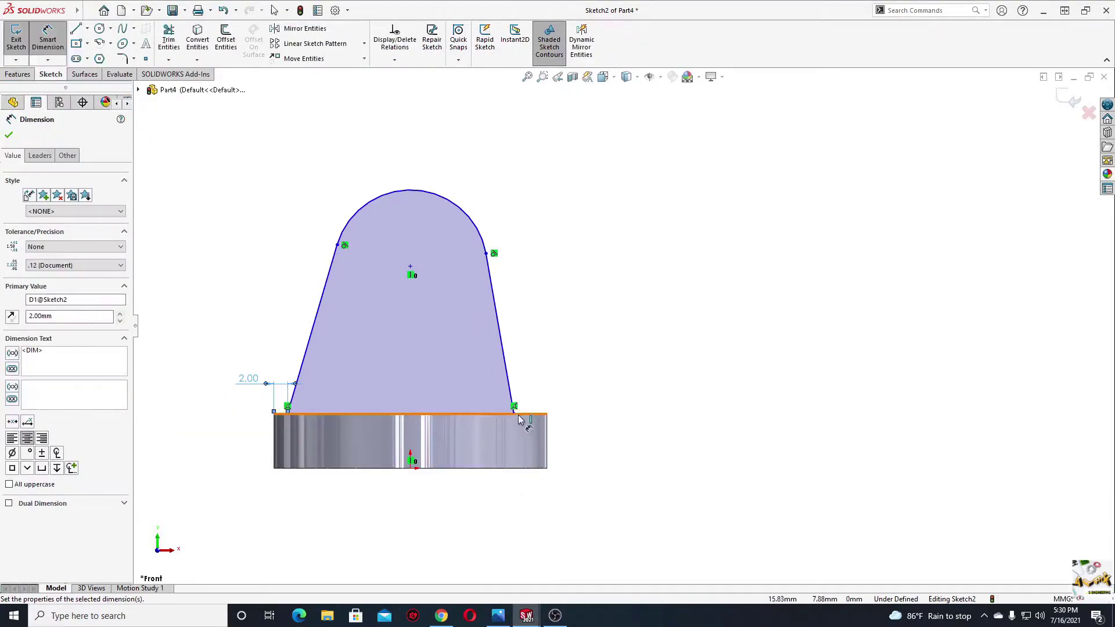
pyautogui.rightClick(553, 339)
pyautogui.click(581, 371)
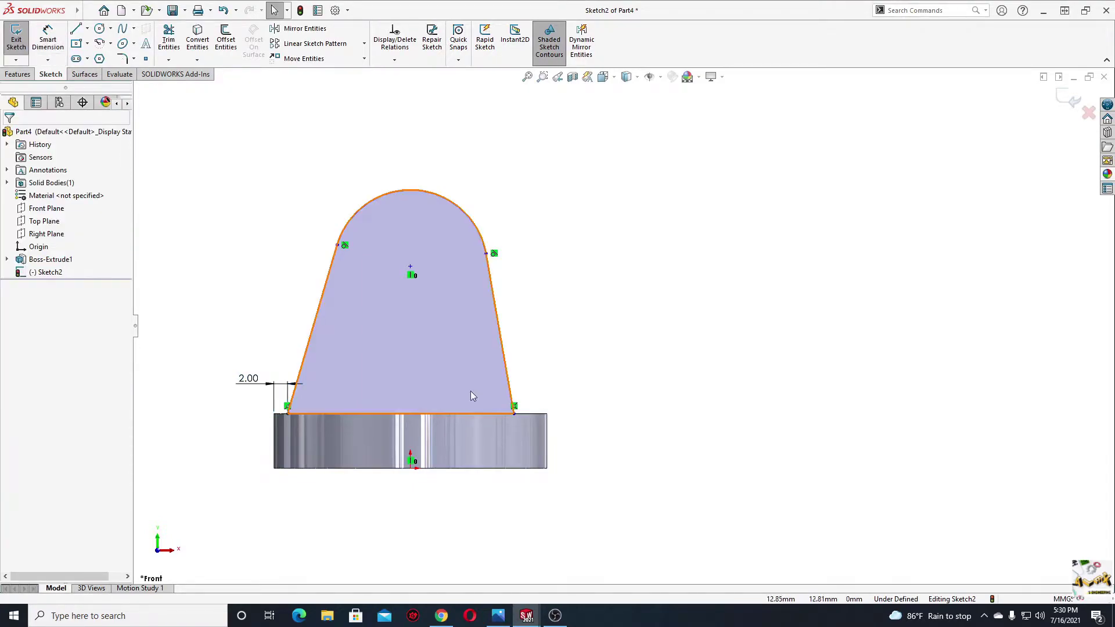
# - Align the bottom line's midpoint vertically with the origin
pyautogui.click(400, 414)
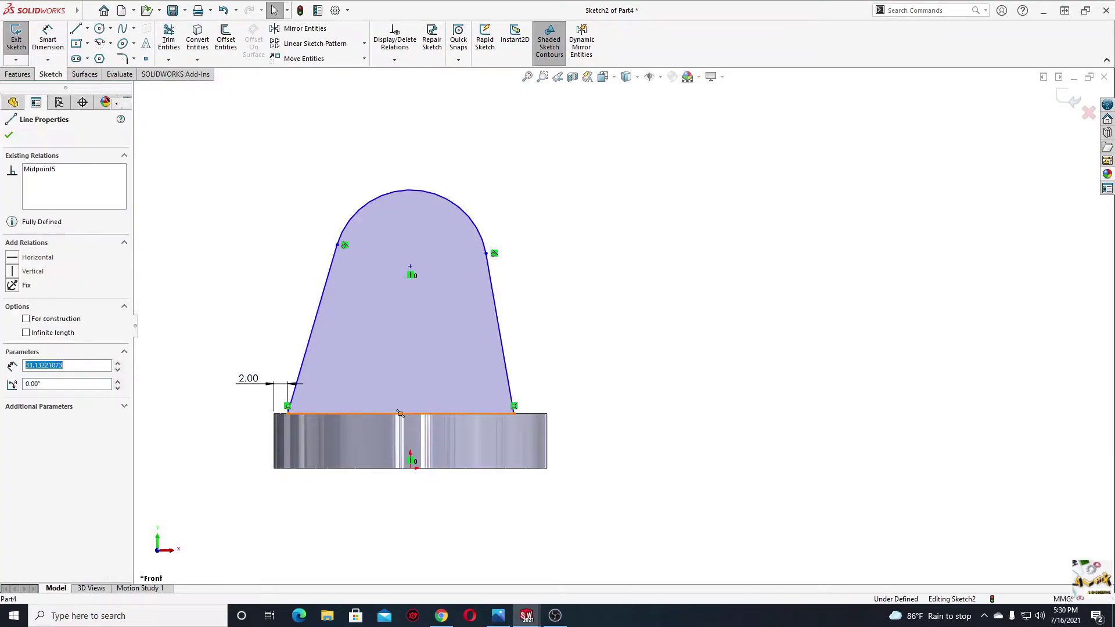
pyautogui.keyDown('ctrl'); pyautogui.click(411, 467); pyautogui.keyUp('ctrl')
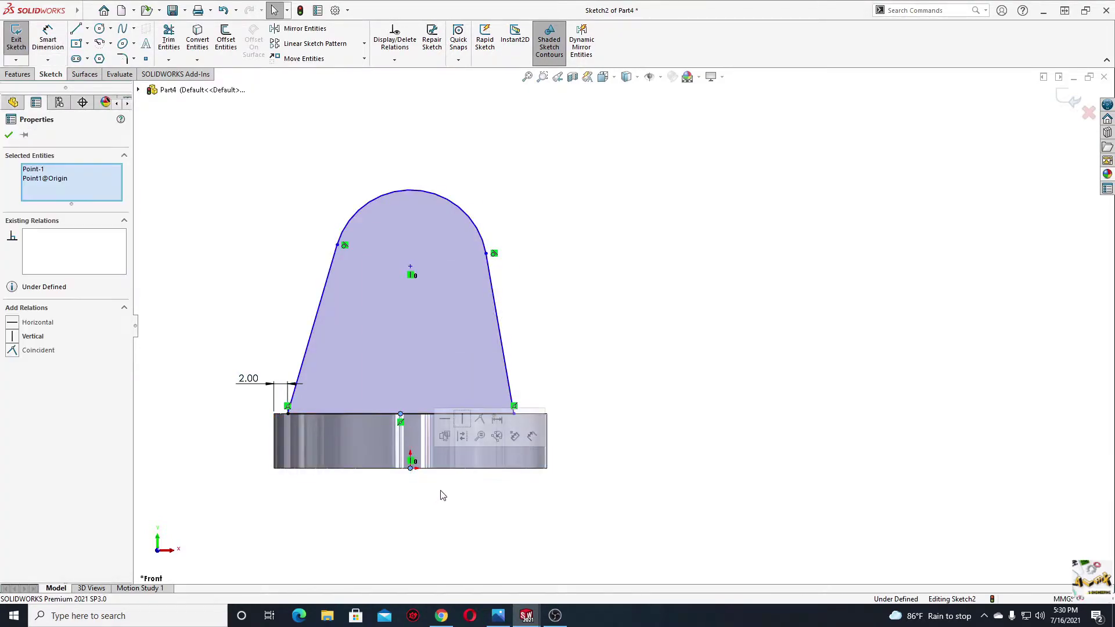
pyautogui.click(462, 419)
pyautogui.click(574, 318)
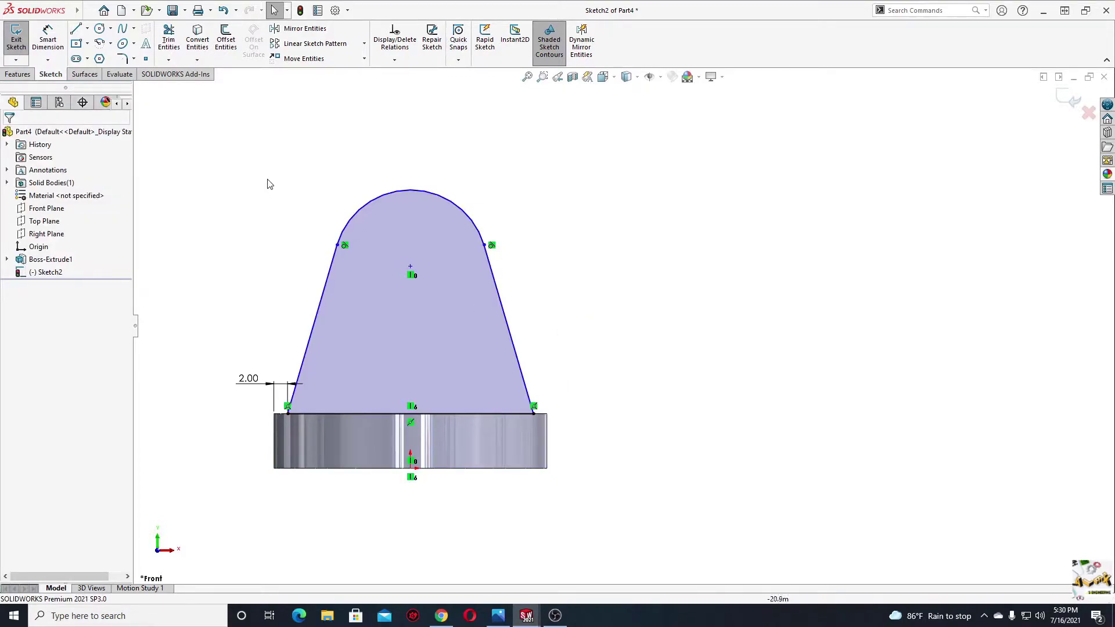
# - Dimension the top arc radius to 12 mm
pyautogui.press('d')
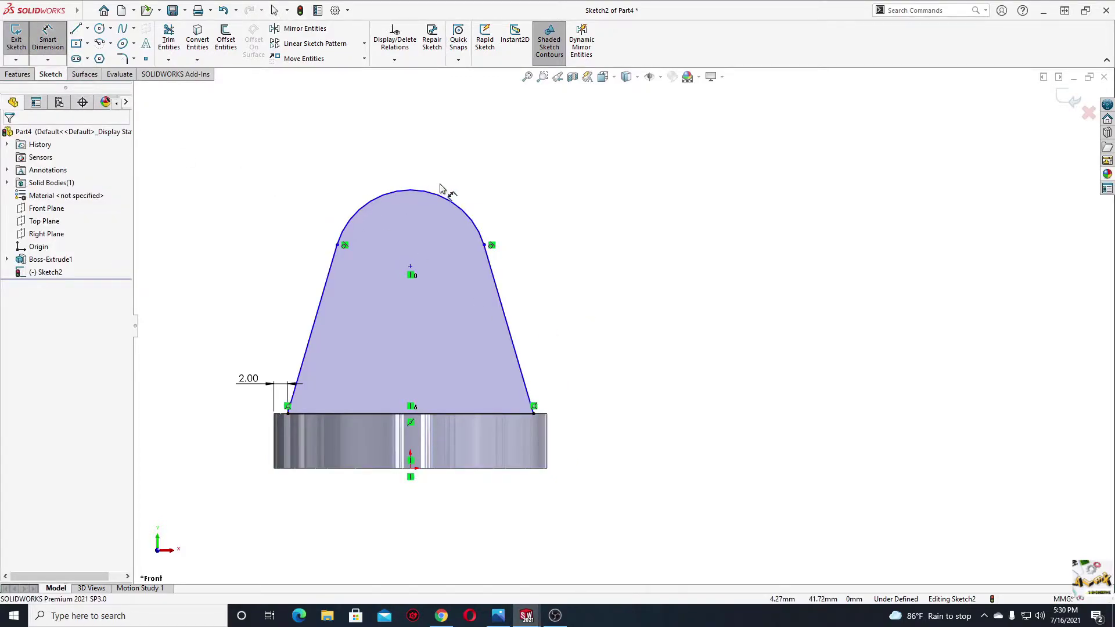
pyautogui.press('z')
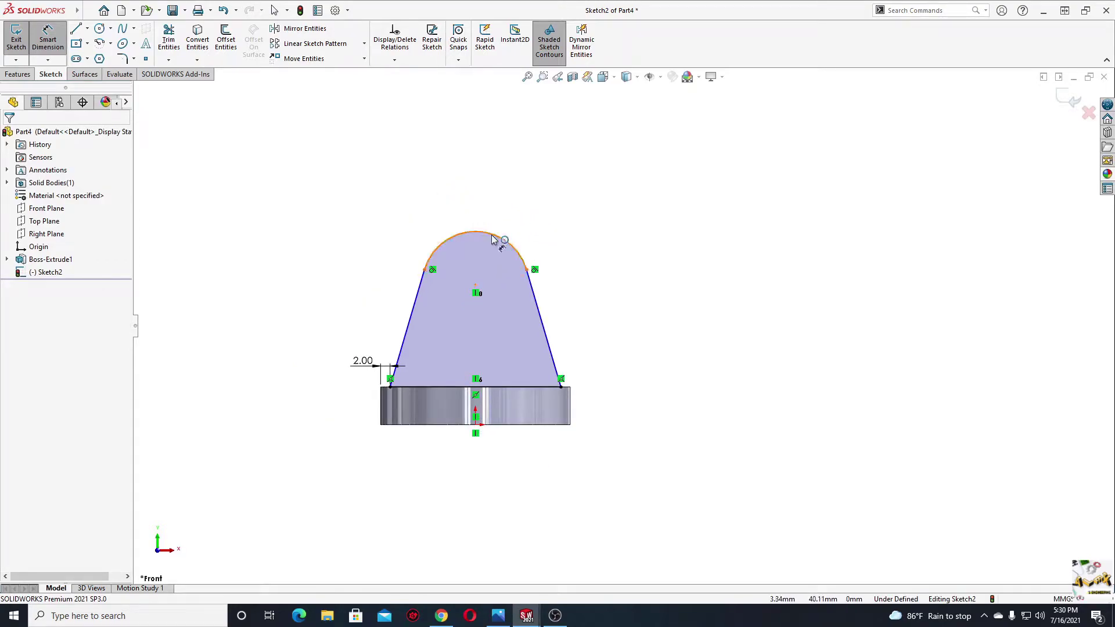
pyautogui.click(492, 239)
pyautogui.click(593, 165)
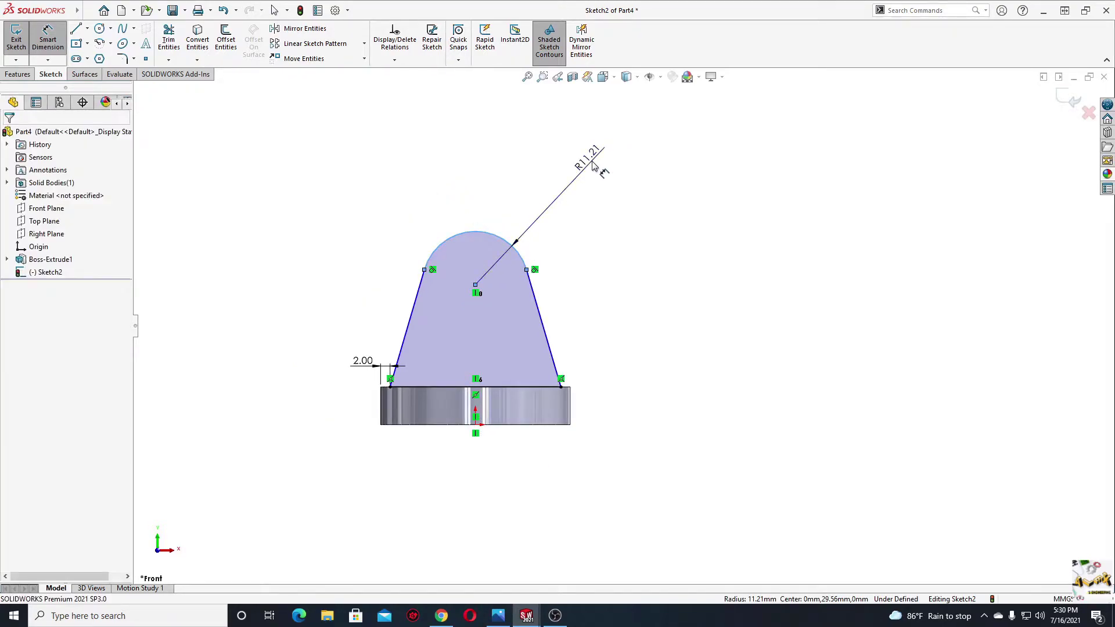
pyautogui.write('12')
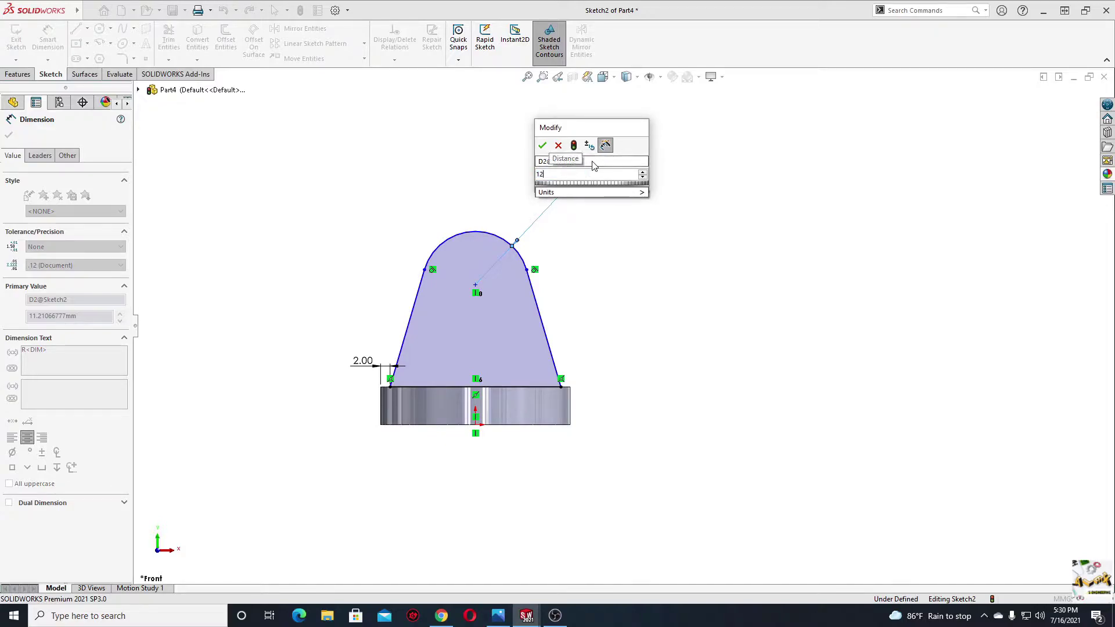
pyautogui.press('Return')
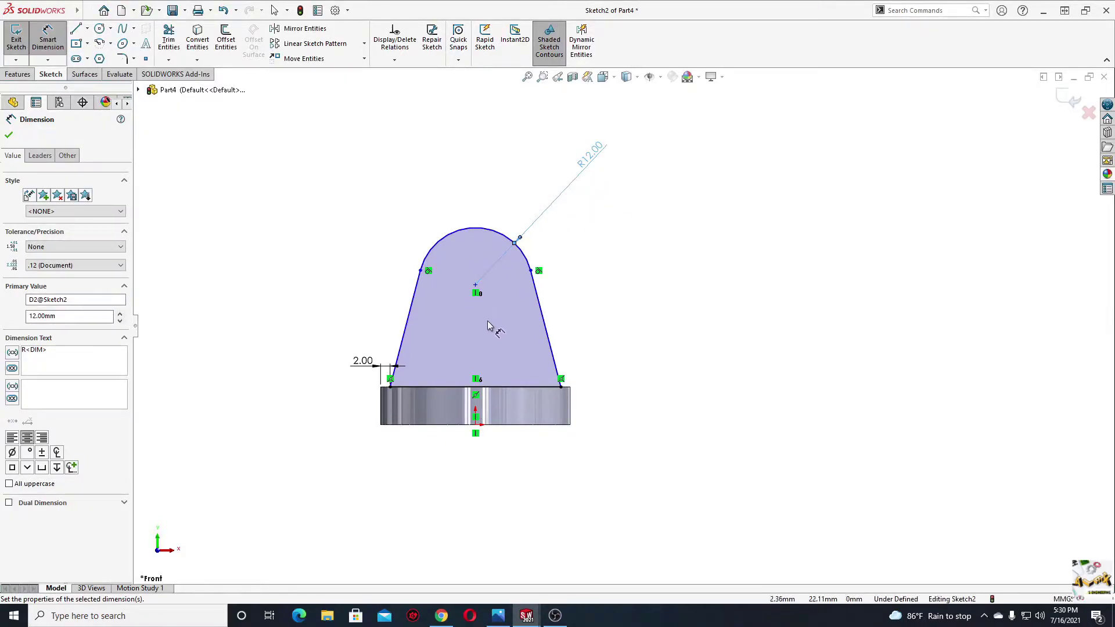
pyautogui.rightClick(288, 255)
pyautogui.click(305, 276)
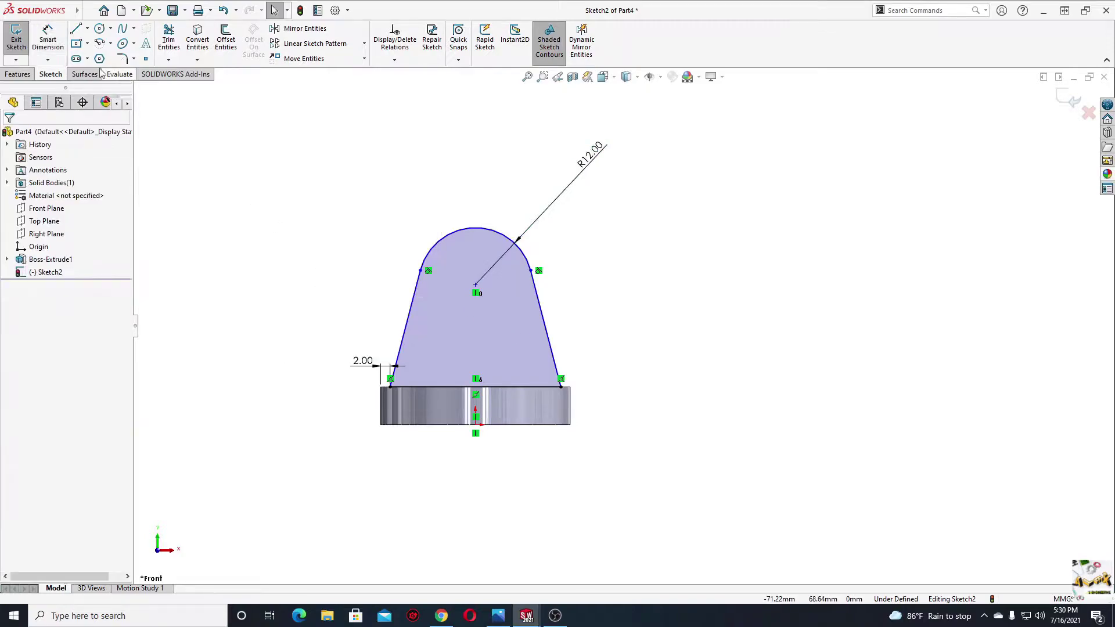
# - Draw two circles in the profile, one on the arc centre, and make them equal
pyautogui.click(99, 29)
pyautogui.click(476, 285)
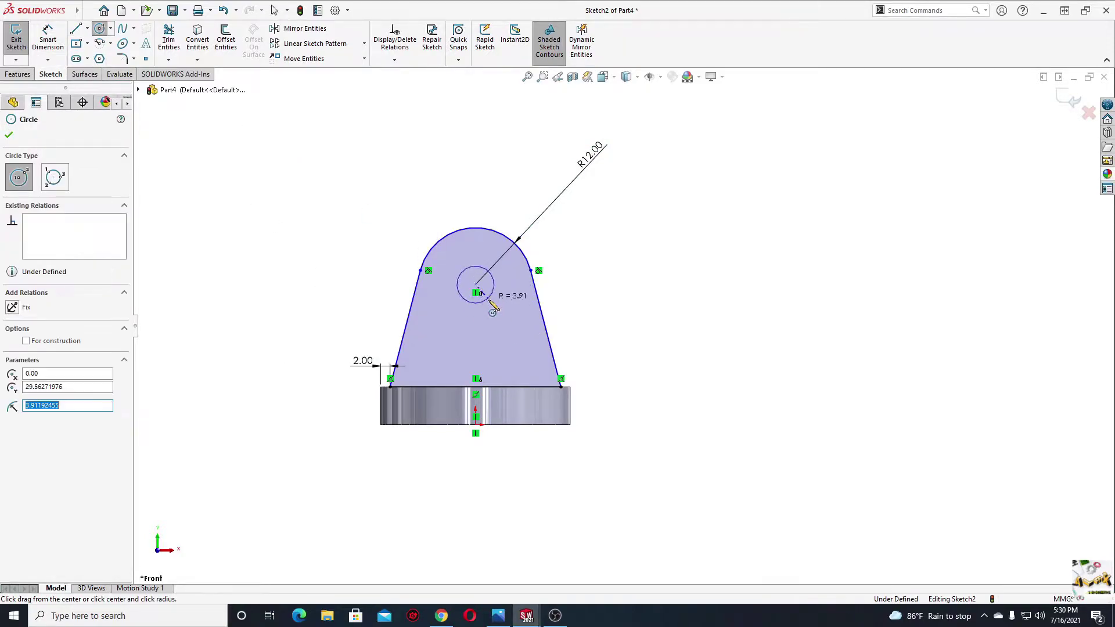
pyautogui.click(493, 291)
pyautogui.click(475, 353)
pyautogui.rightClick(302, 257)
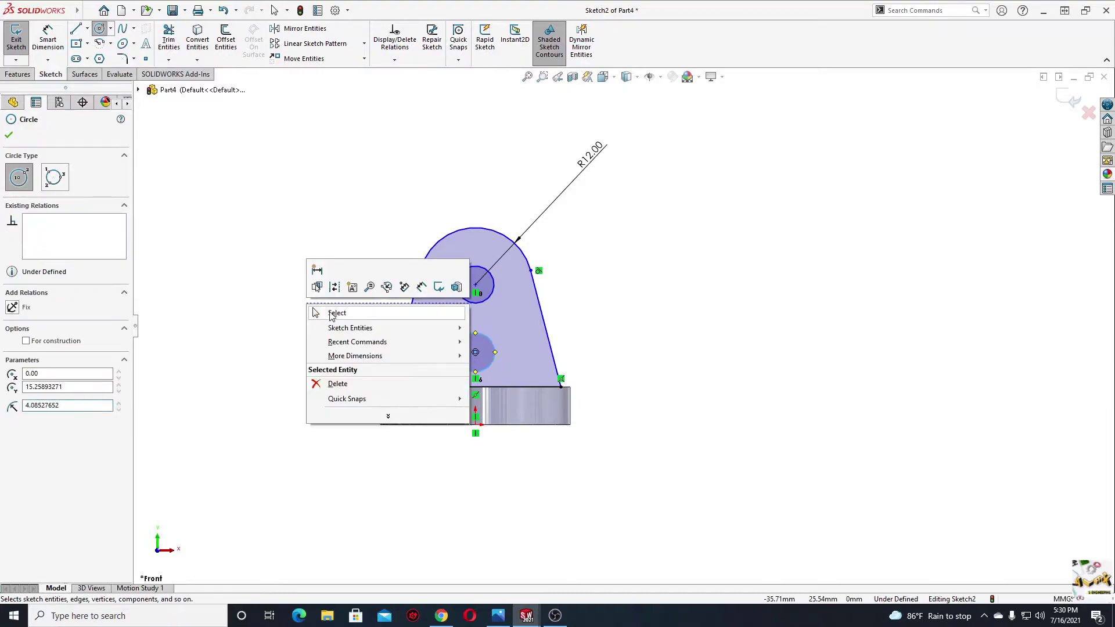
pyautogui.click(317, 311)
pyautogui.click(462, 349)
pyautogui.keyDown('ctrl'); pyautogui.click(463, 295); pyautogui.keyUp('ctrl')
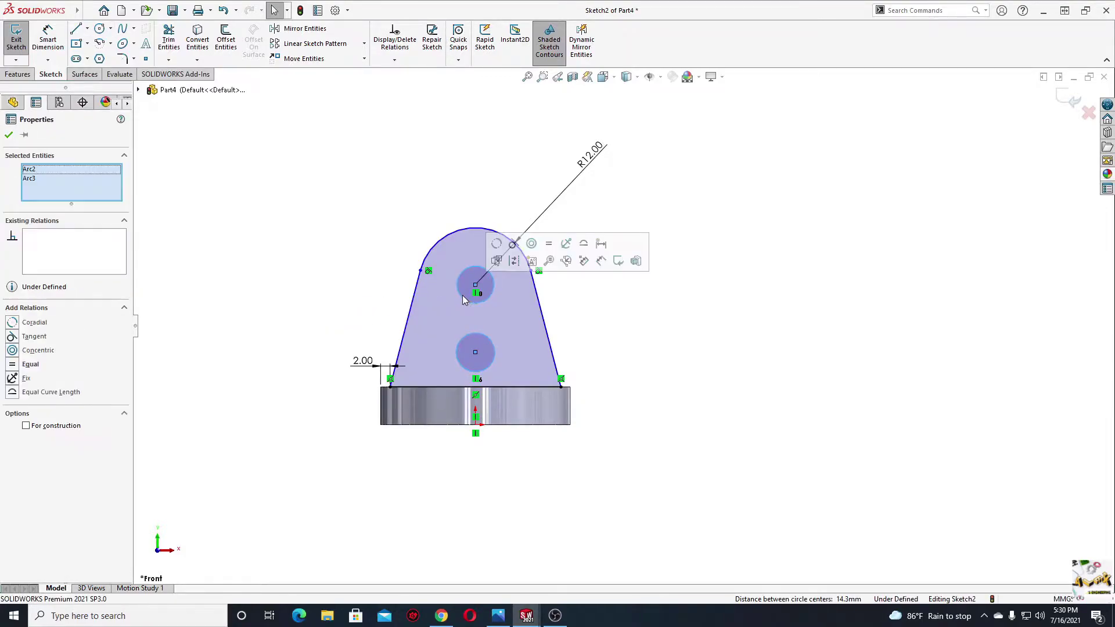
pyautogui.click(549, 244)
pyautogui.click(294, 208)
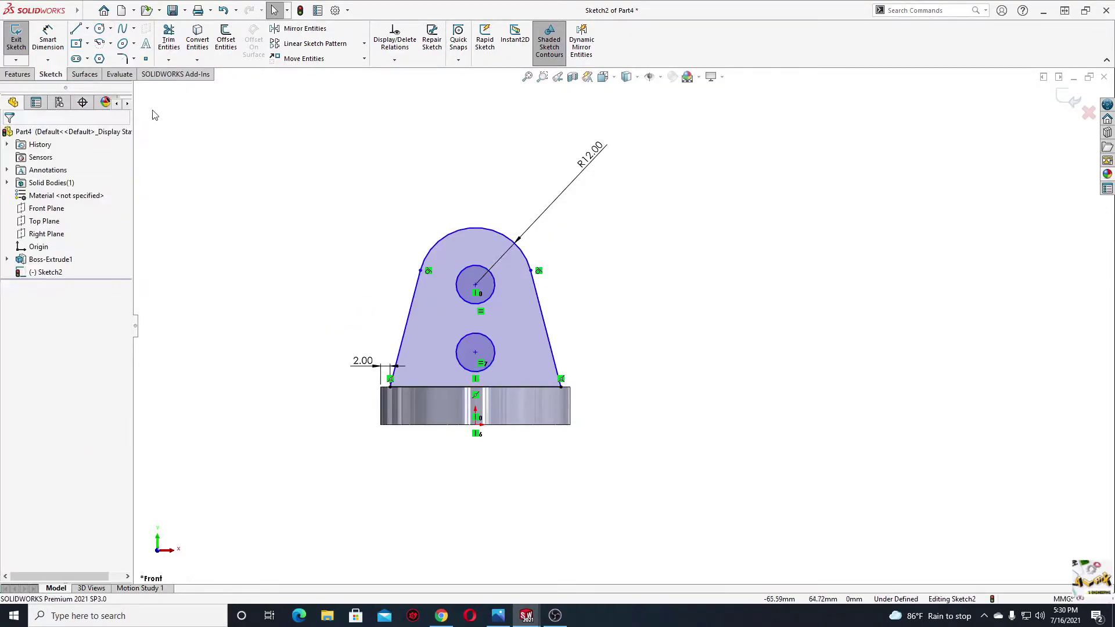
# - Dimension the lower hole centre 14 mm above the base and the hole spacing 32 mm
pyautogui.click(52, 53)
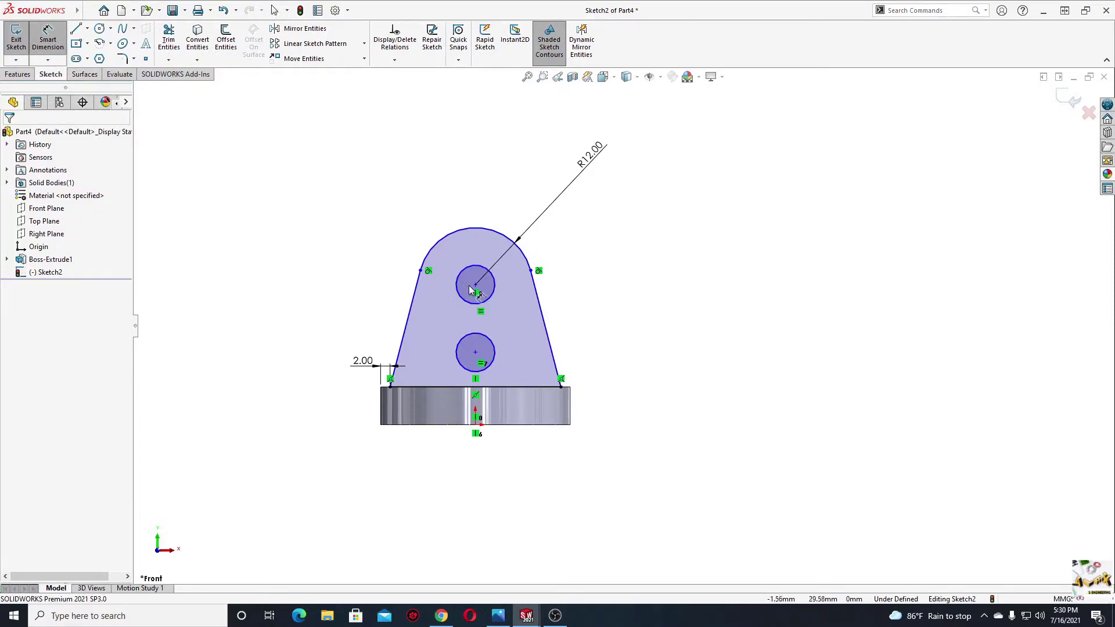
pyautogui.click(475, 354)
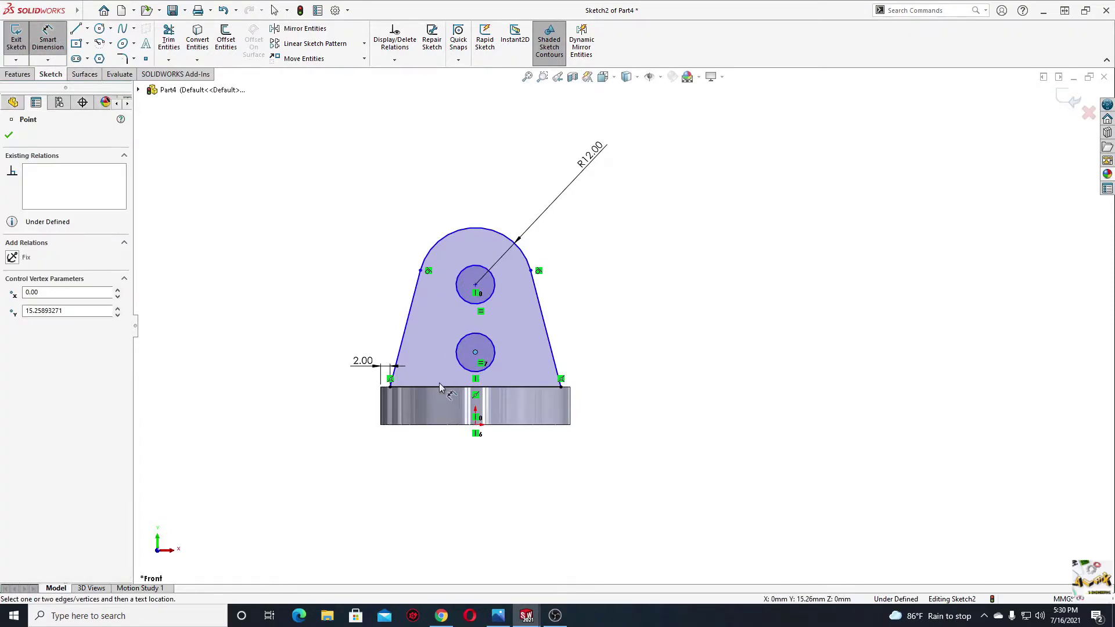
pyautogui.click(439, 387)
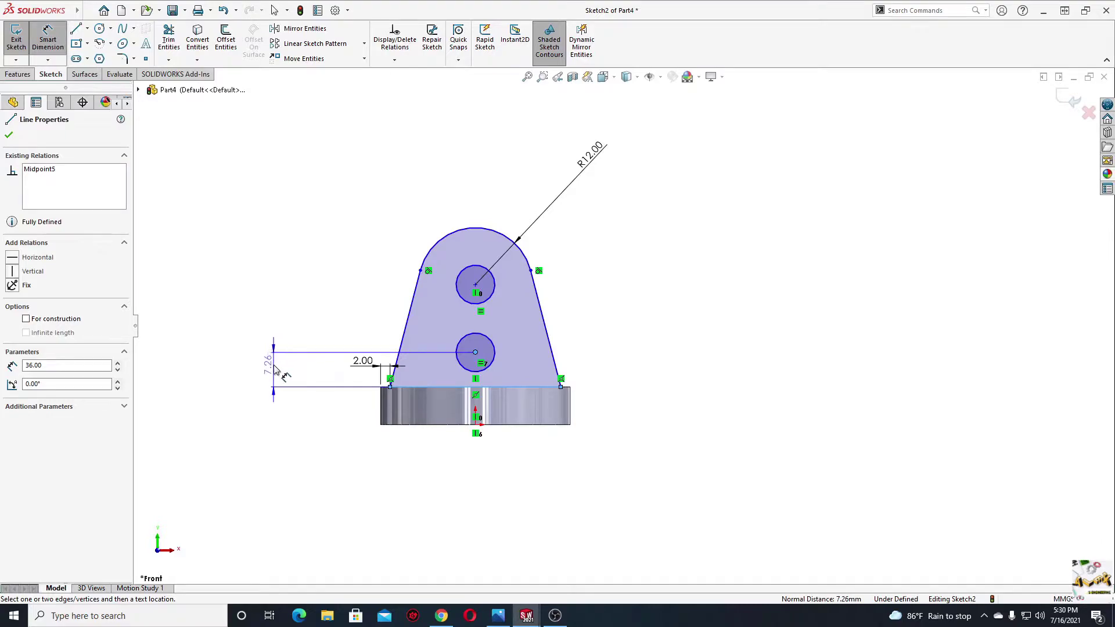
pyautogui.click(276, 371)
pyautogui.write('1')
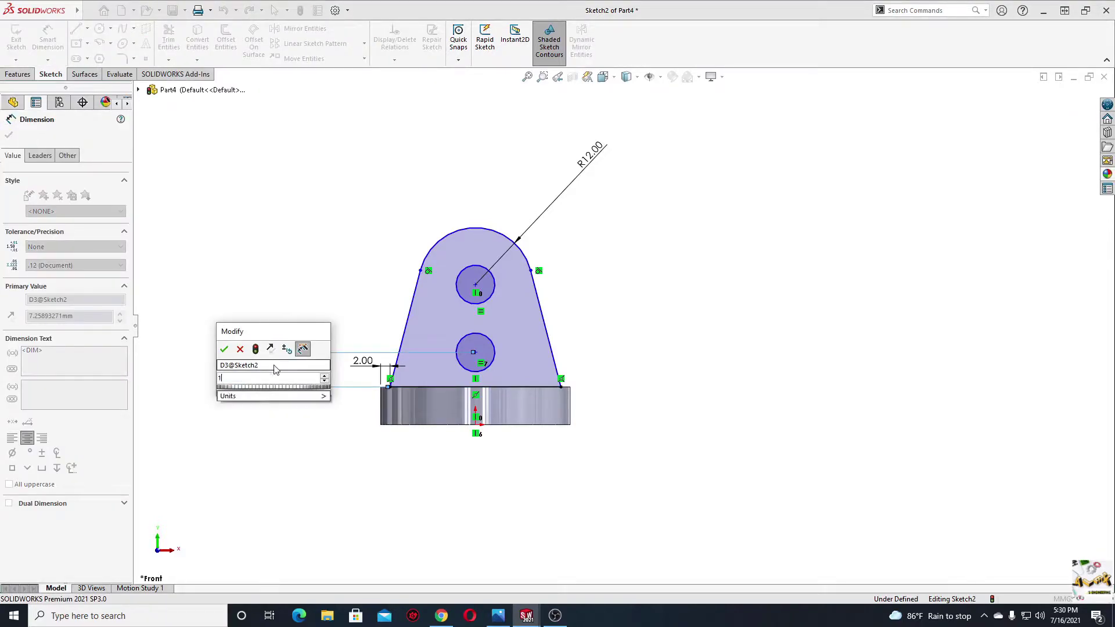
pyautogui.write('4')
pyautogui.press('Return')
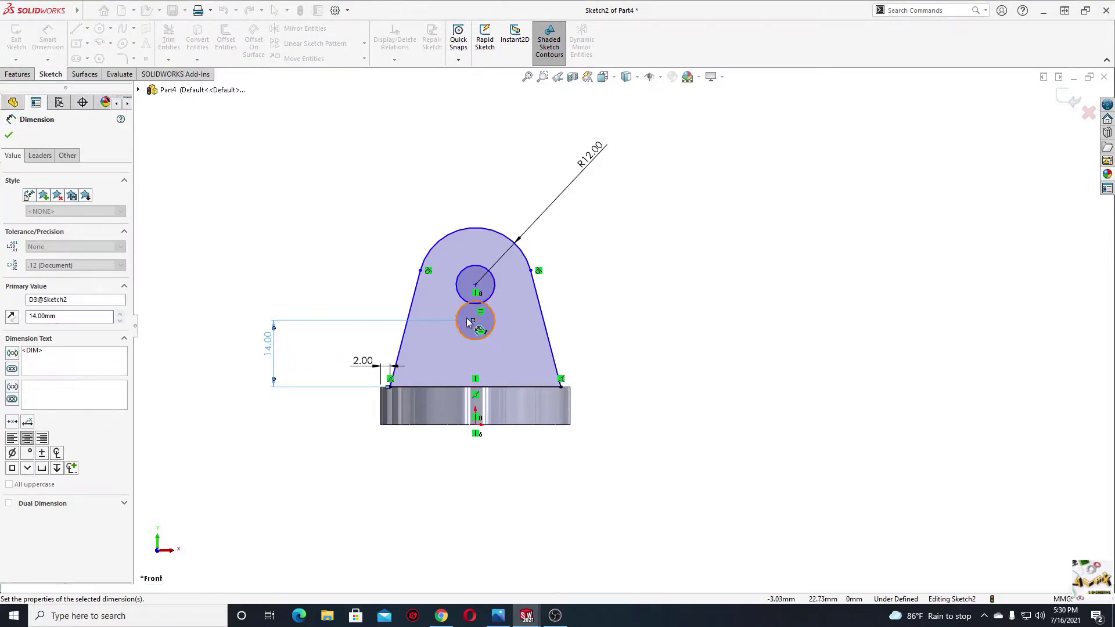
pyautogui.click(475, 320)
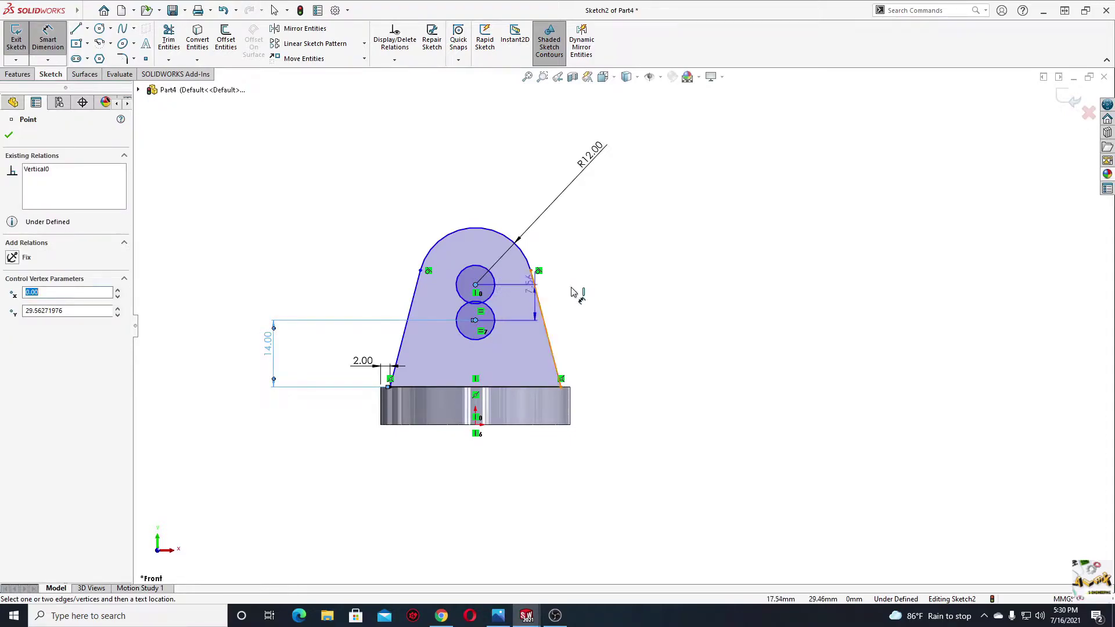
pyautogui.click(670, 307)
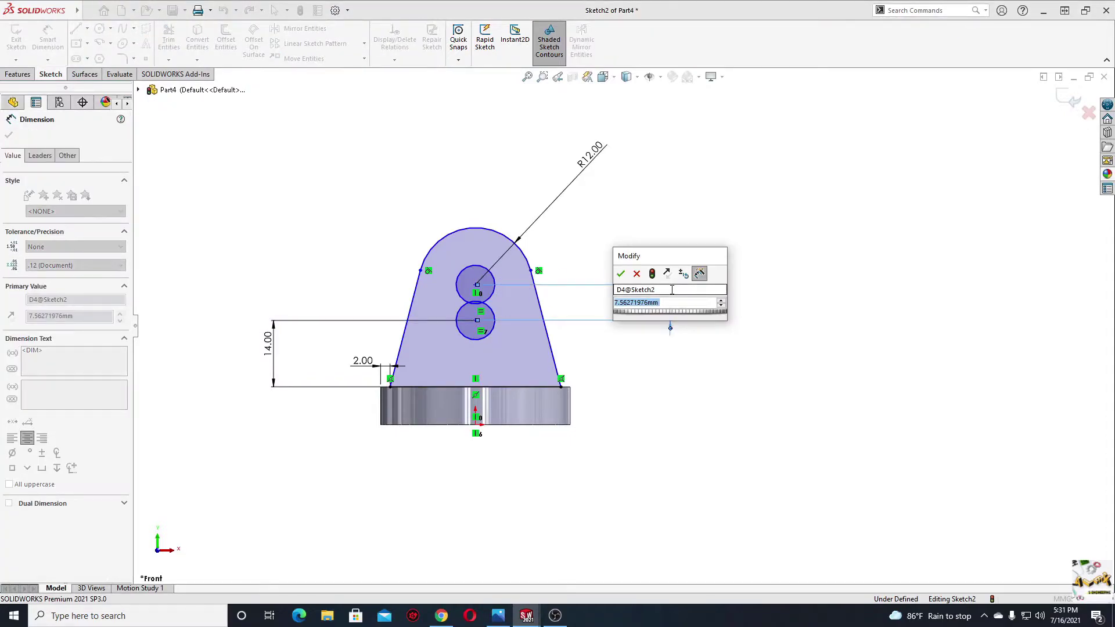
pyautogui.write('32')
pyautogui.press('Return')
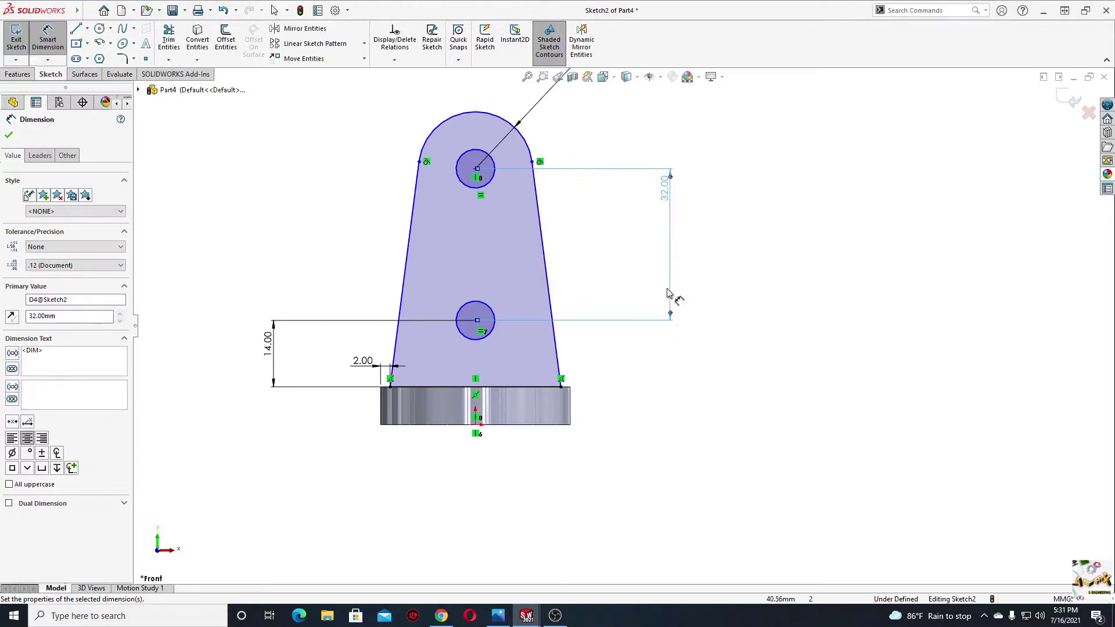
pyautogui.rightClick(307, 244)
pyautogui.click(325, 279)
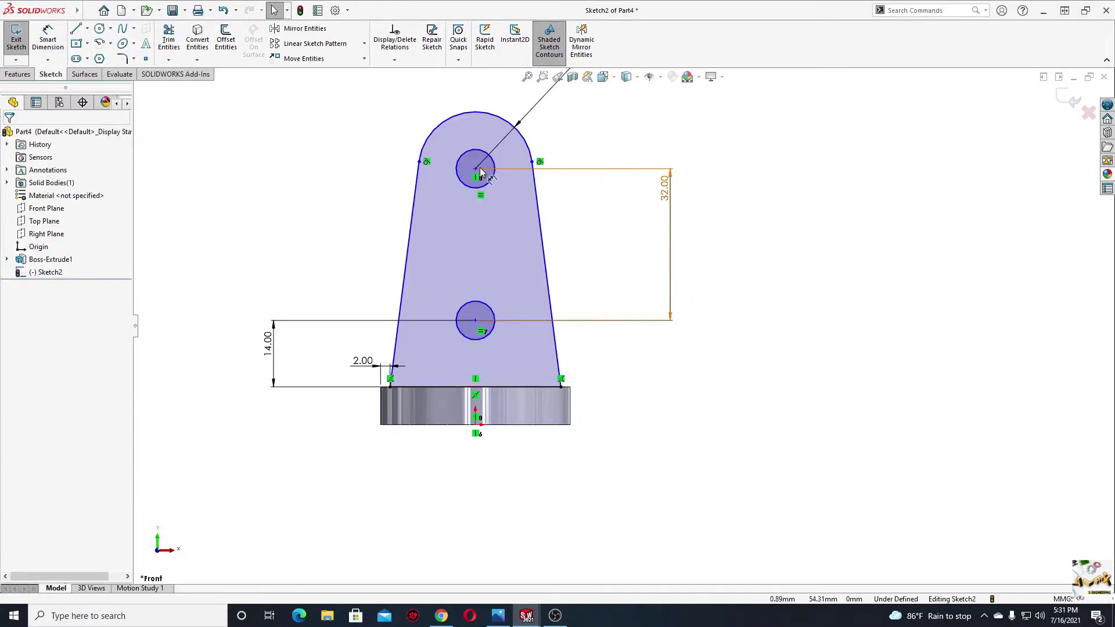
# - Align the lower hole centre vertically with the origin
pyautogui.moveTo(476, 170); pyautogui.dragTo(459, 185)
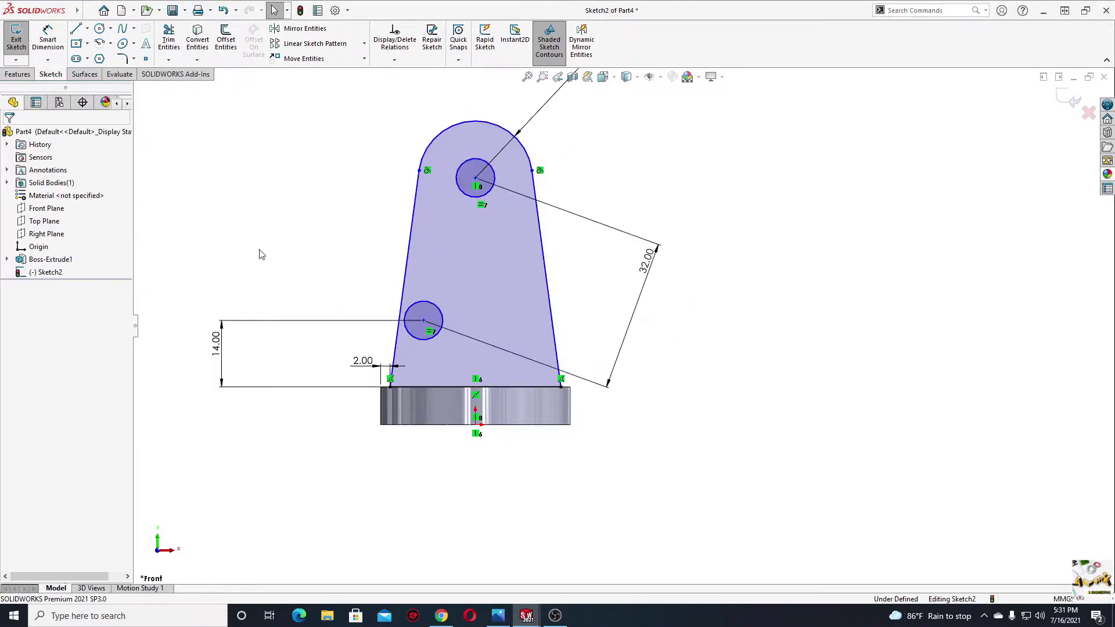
pyautogui.click(424, 321)
pyautogui.keyDown('ctrl'); pyautogui.click(476, 425); pyautogui.keyUp('ctrl')
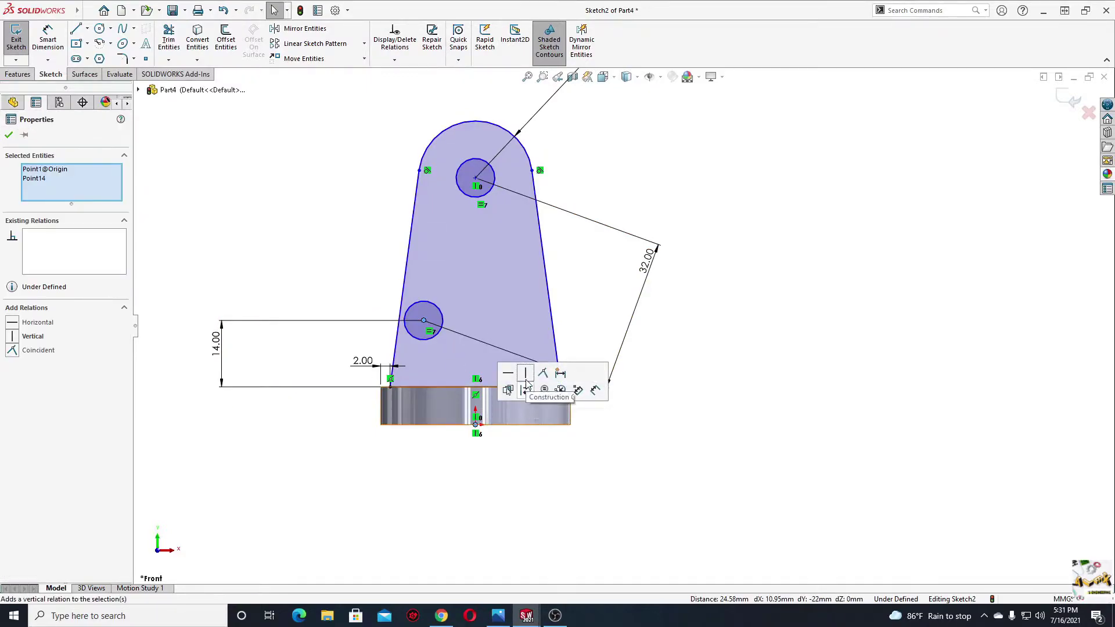
pyautogui.click(527, 373)
pyautogui.click(334, 219)
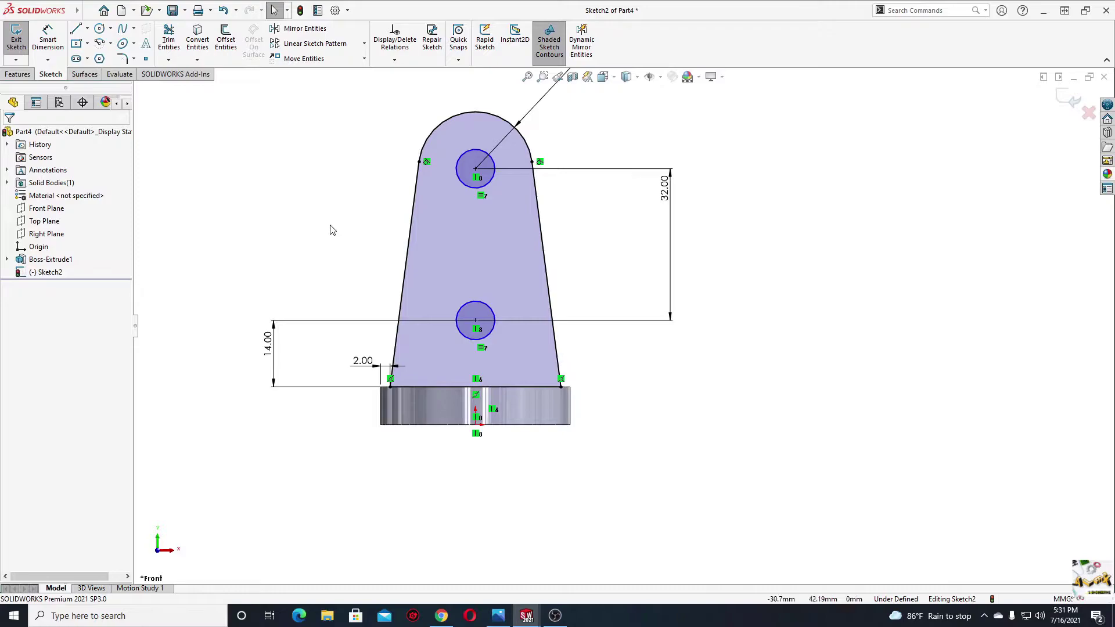
pyautogui.keyDown('ctrl'); pyautogui.moveTo(332, 231); pyautogui.dragTo(260, 298, button='middle'); pyautogui.keyUp('ctrl')
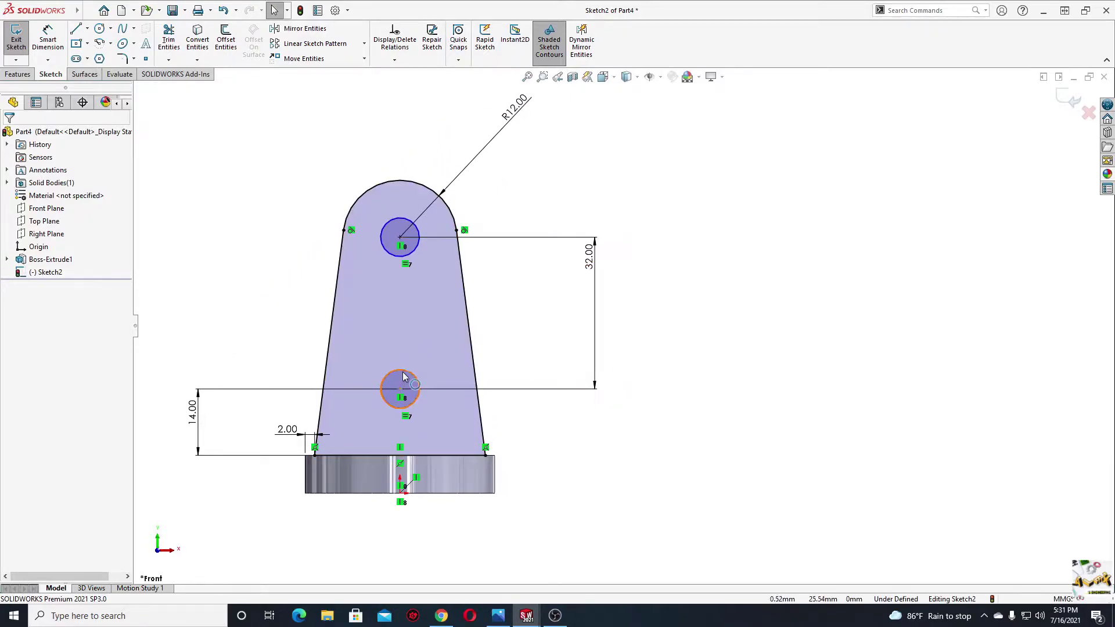
# - Dimension the hole diameter to 12 mm, fully defining the sketch
pyautogui.click(58, 58)
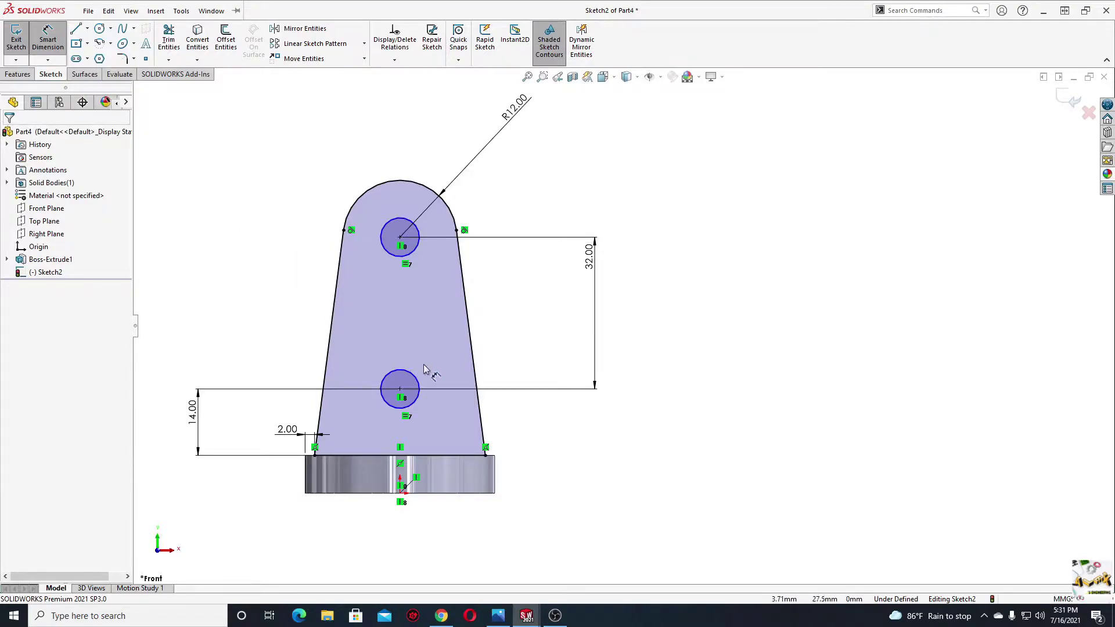
pyautogui.click(418, 391)
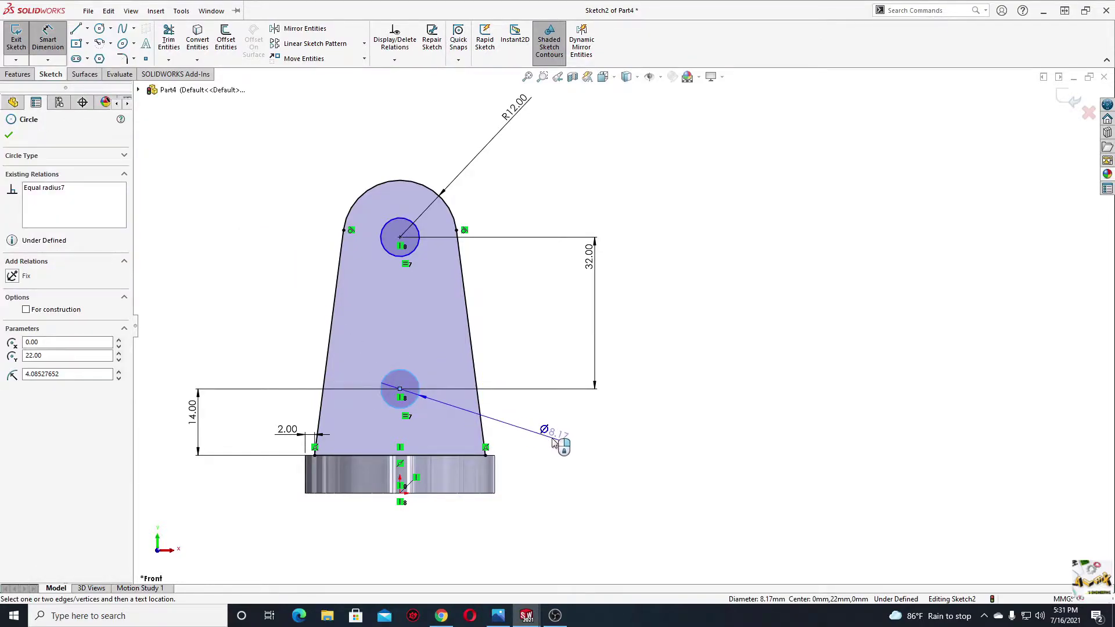
pyautogui.click(553, 442)
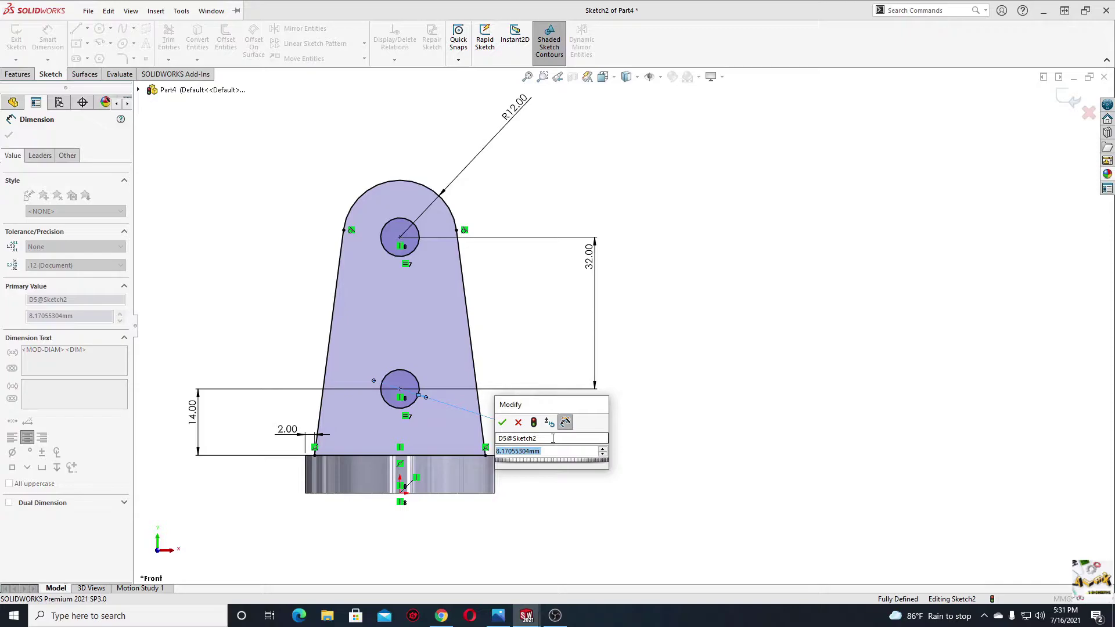
pyautogui.write('12')
pyautogui.press('Return')
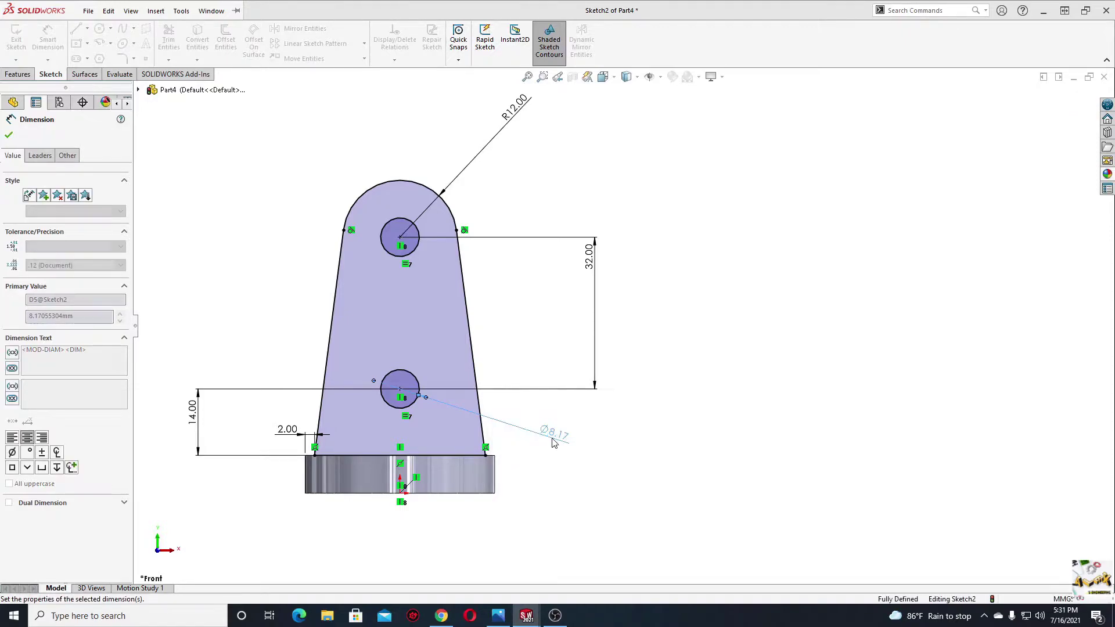
pyautogui.rightClick(228, 256)
pyautogui.click(243, 309)
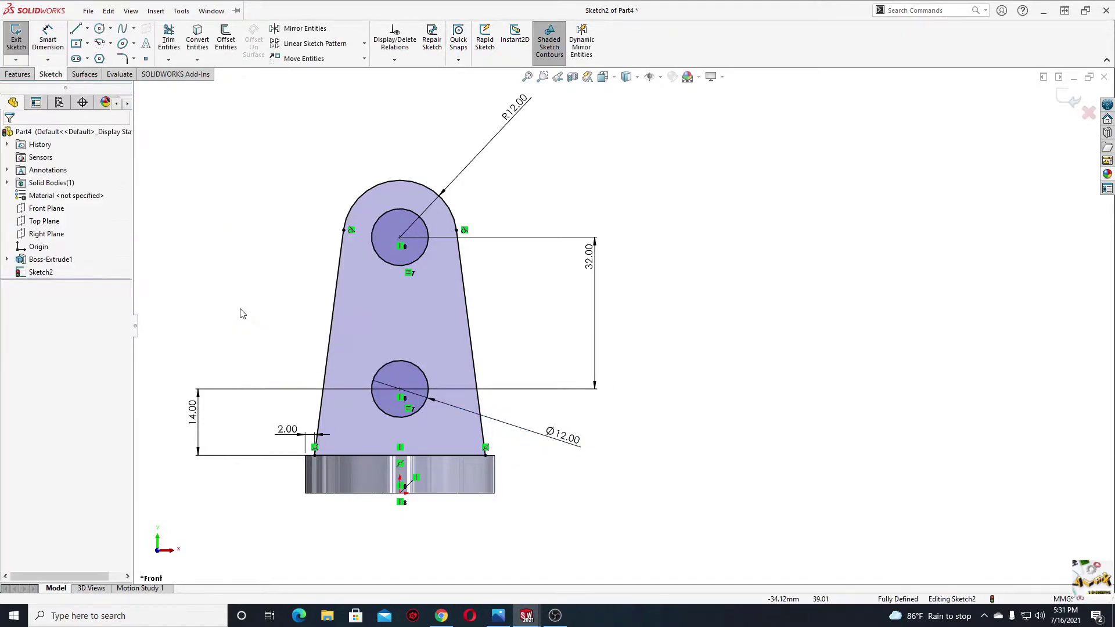
pyautogui.click(17, 75)
pyautogui.click(20, 38)
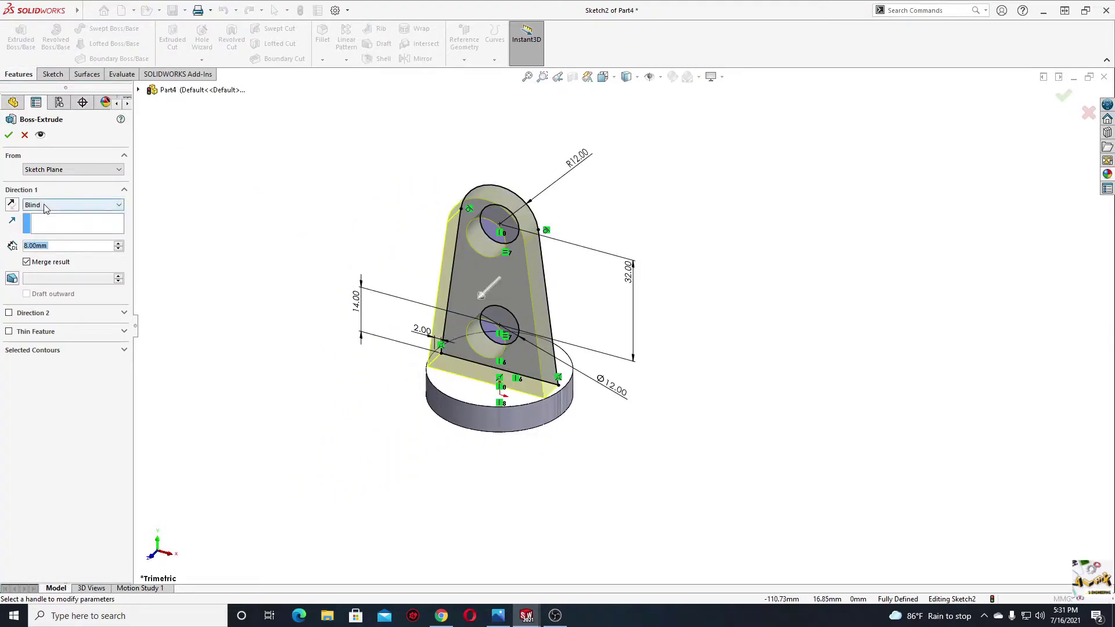
# - Set the plate extrusion to Mid Plane with 12 mm depth and accept it
pyautogui.click(46, 206)
pyautogui.click(64, 253)
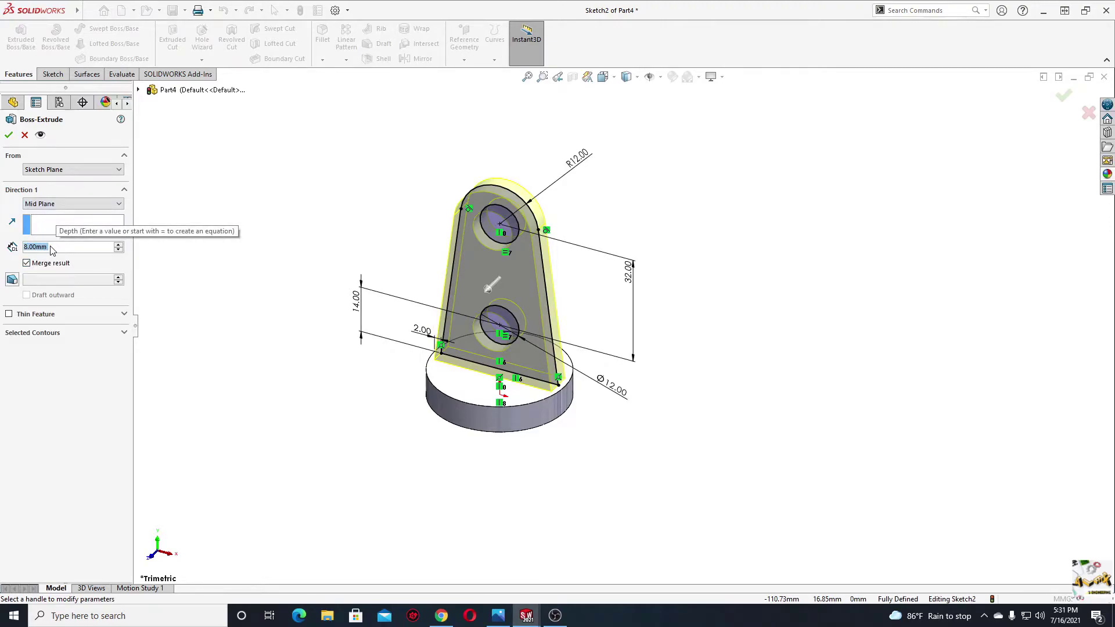
pyautogui.write('12')
pyautogui.press('Return')
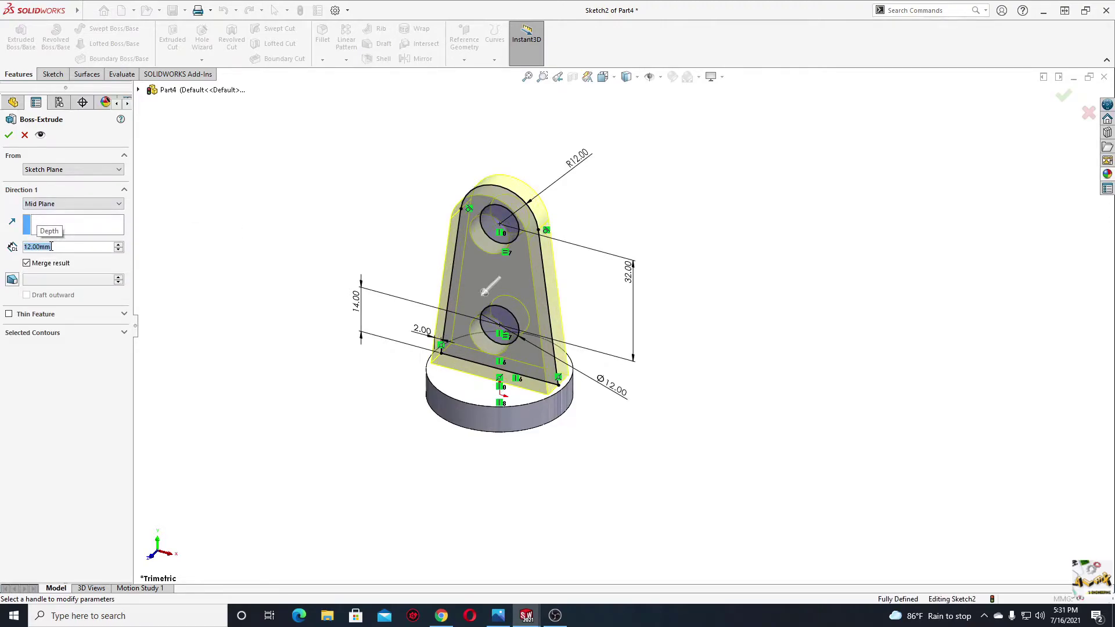
pyautogui.click(9, 134)
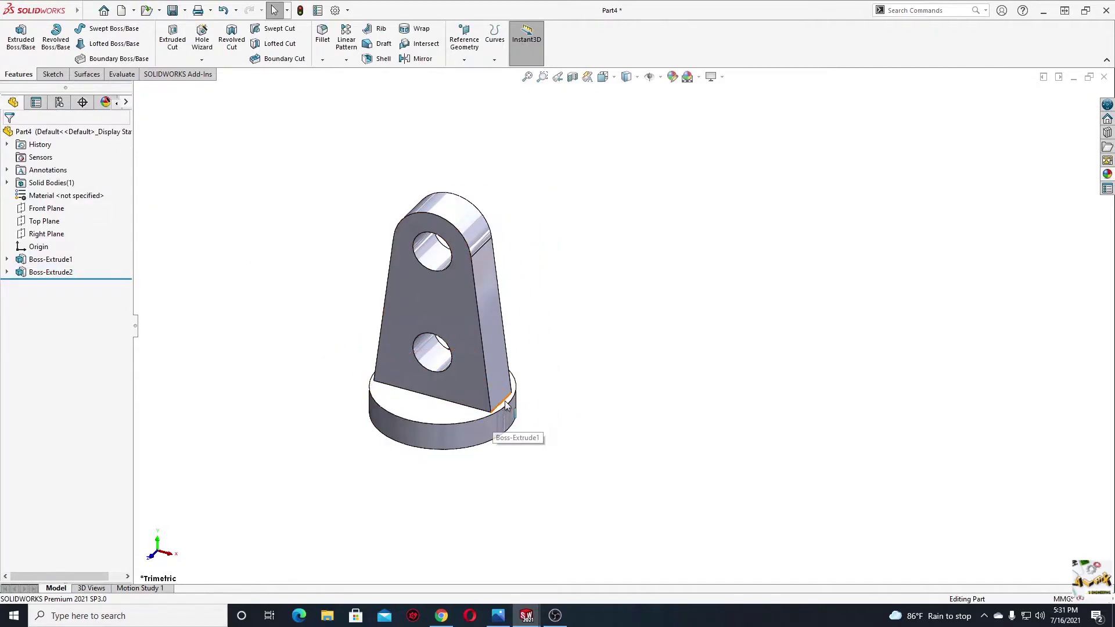
# - Fillet both edges where the plate meets the disc with a 2 mm radius
pyautogui.moveTo(505, 405); pyautogui.dragTo(351, 363, button='middle')
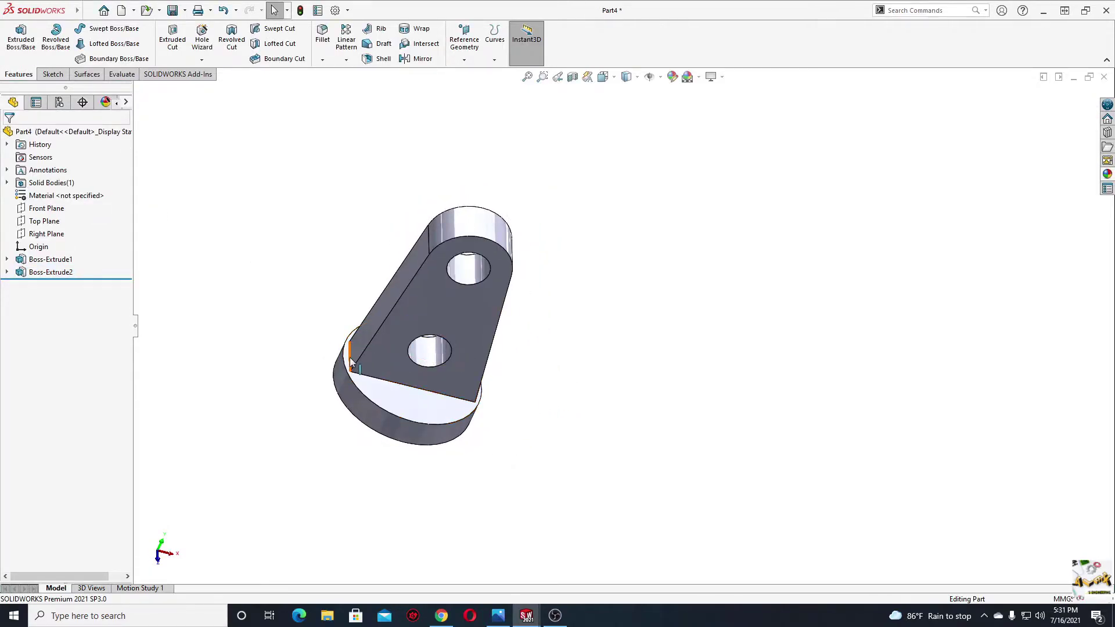
pyautogui.hotkey('ctrl', '7')
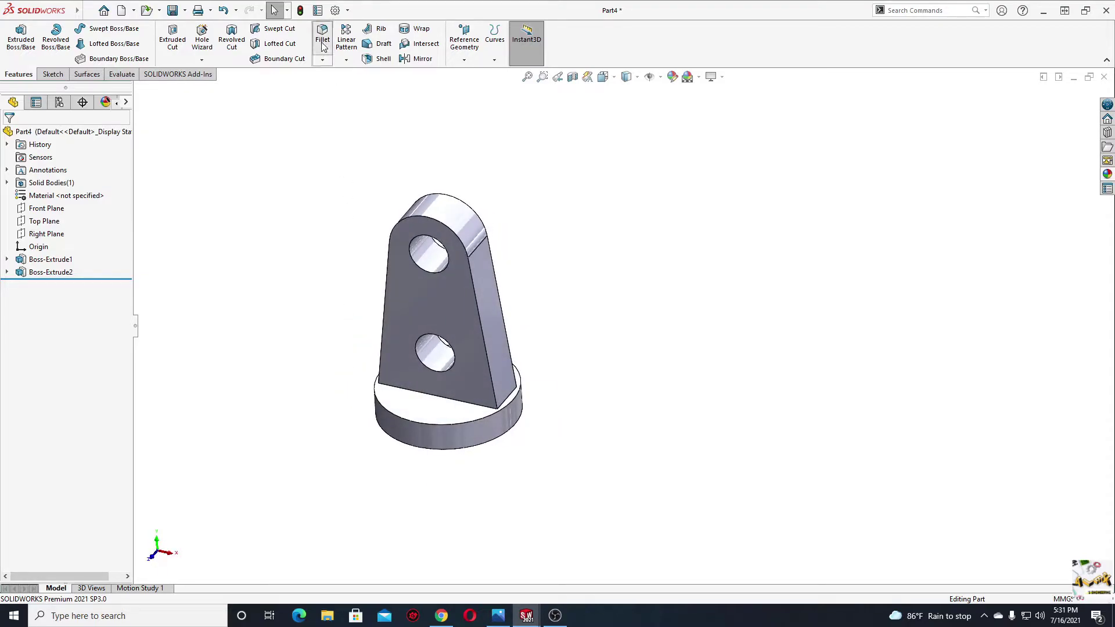
pyautogui.click(324, 39)
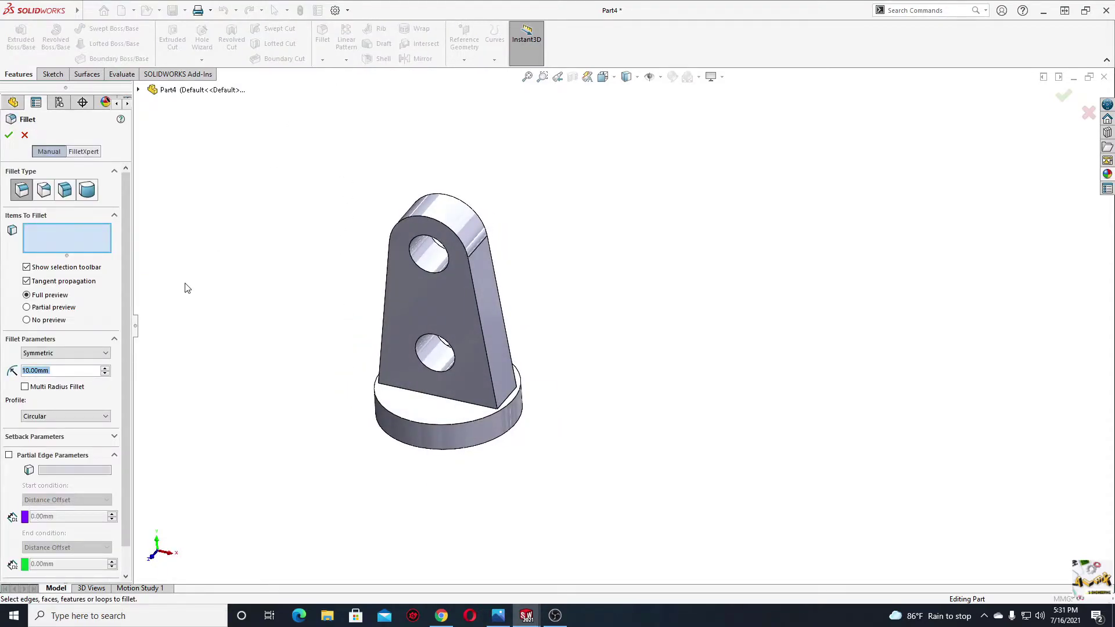
pyautogui.write('2')
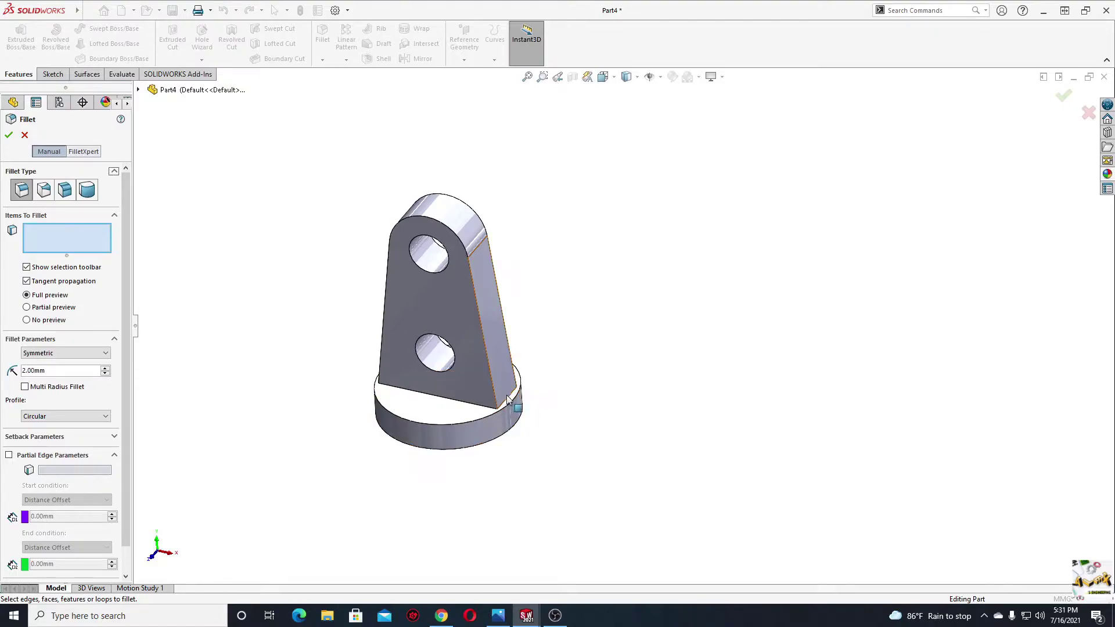
pyautogui.click(512, 390)
pyautogui.moveTo(520, 410)
pyautogui.mouseDown(button='middle')
pyautogui.moveTo(457, 421)
pyautogui.moveTo(407, 407)
pyautogui.mouseUp(button='middle')
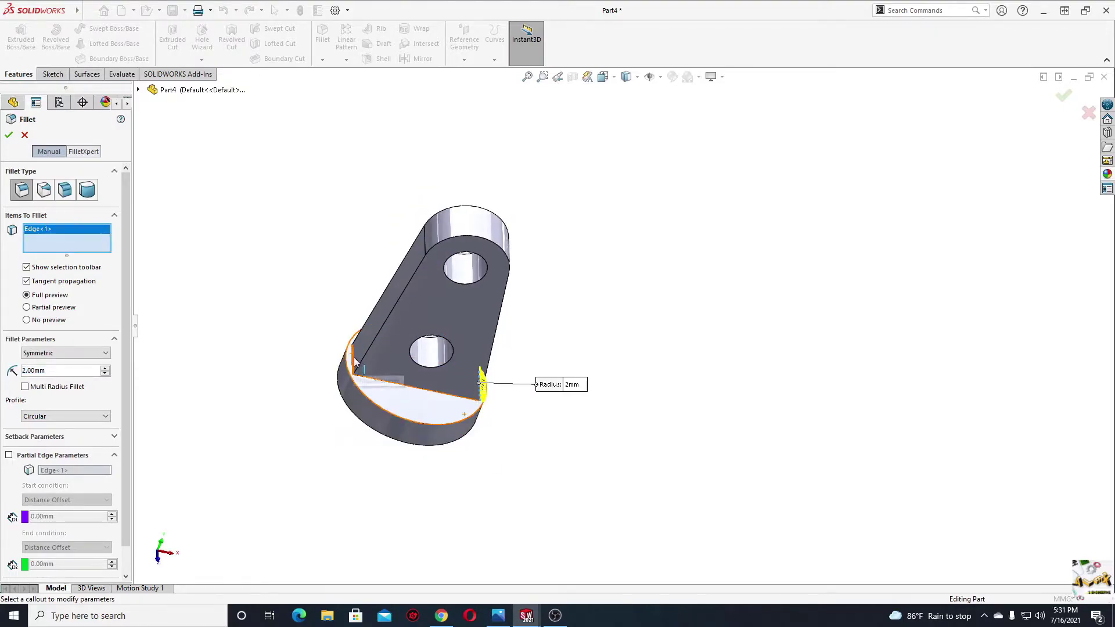
pyautogui.click(352, 358)
pyautogui.click(8, 138)
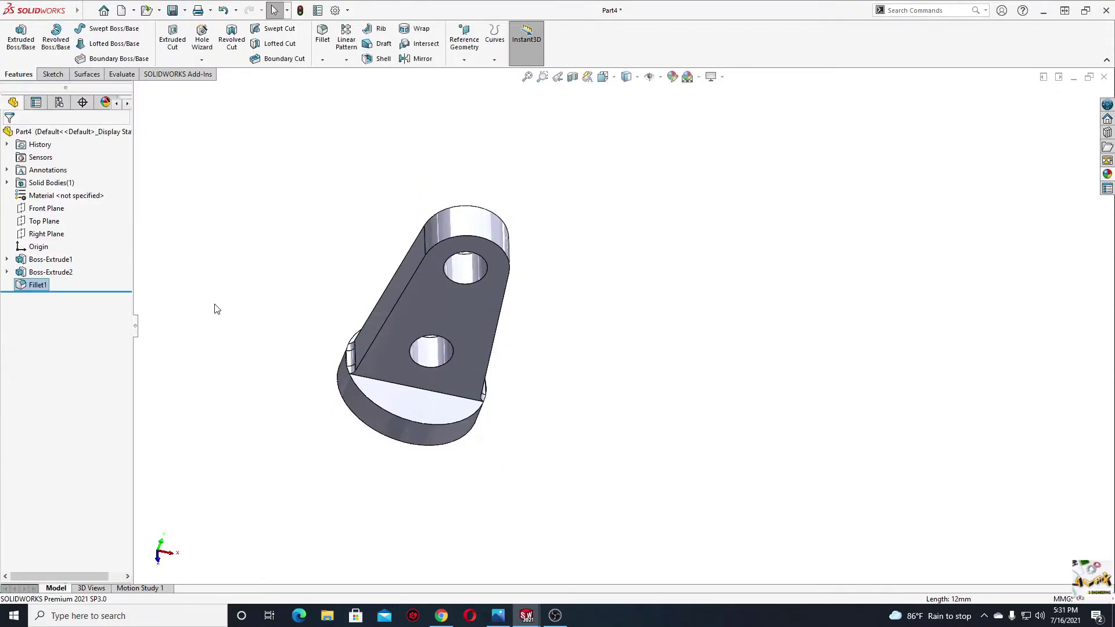
pyautogui.moveTo(311, 423)
pyautogui.mouseDown(button='middle')
pyautogui.moveTo(263, 314)
pyautogui.moveTo(235, 304)
pyautogui.moveTo(334, 416)
pyautogui.moveTo(321, 312)
pyautogui.mouseUp(button='middle')
# - On the base's bottom face, sketch a centre rectangle at the origin with equal sides
pyautogui.moveTo(354, 405)
pyautogui.mouseDown(button='middle')
pyautogui.moveTo(316, 386)
pyautogui.moveTo(388, 336)
pyautogui.mouseUp(button='middle')
pyautogui.click(419, 343)
pyautogui.click(468, 312)
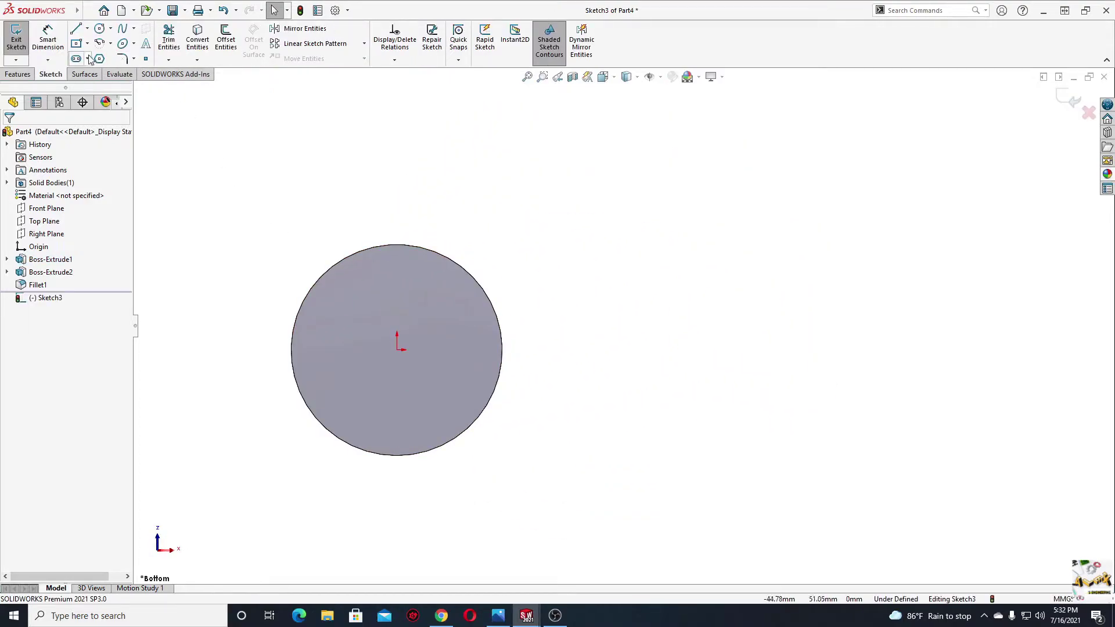
pyautogui.click(87, 44)
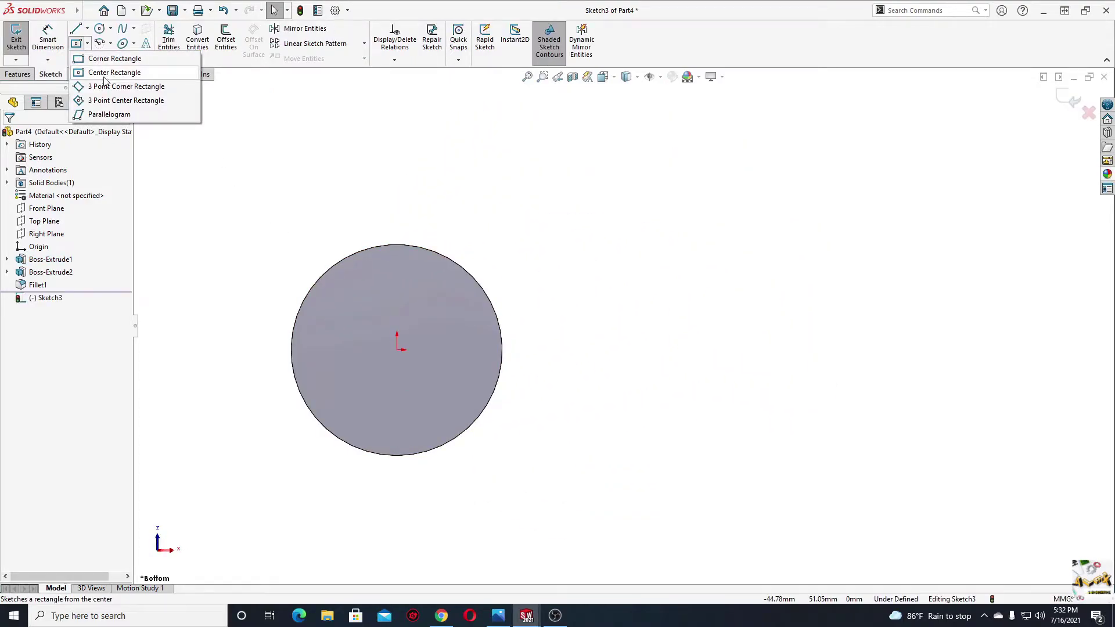
pyautogui.click(104, 72)
pyautogui.click(397, 350)
pyautogui.click(347, 390)
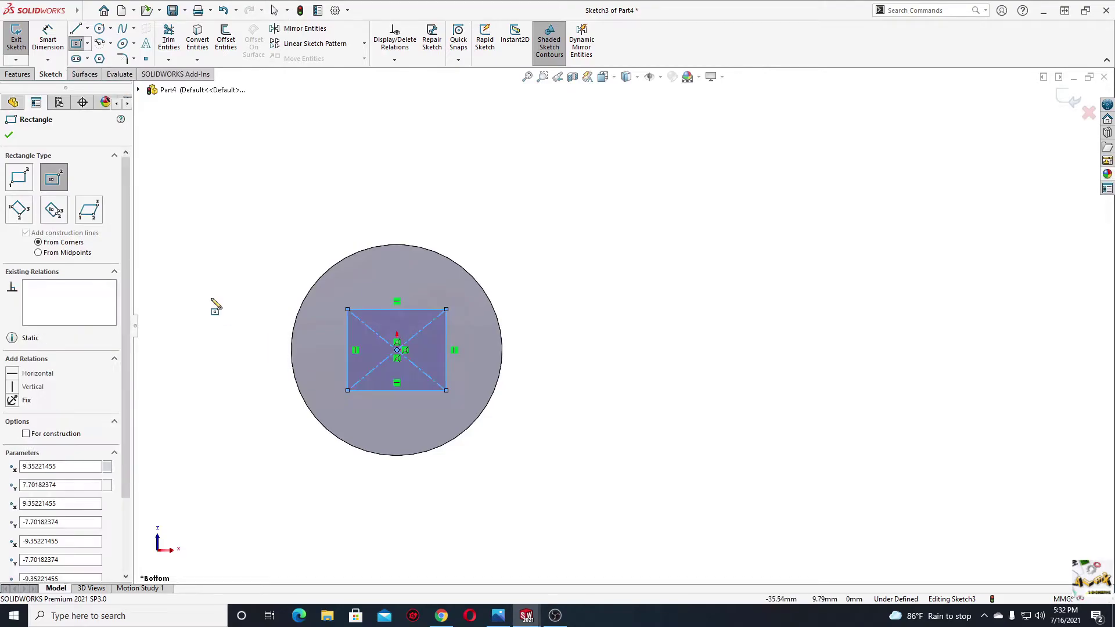
pyautogui.press('Escape')
pyautogui.click(368, 309)
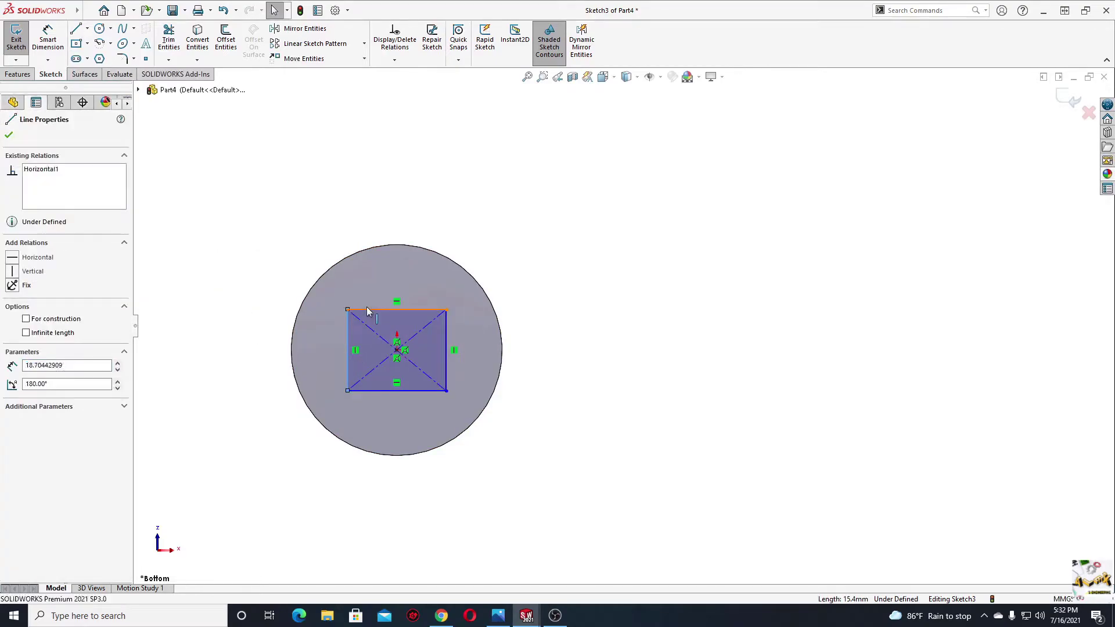
pyautogui.keyDown('ctrl'); pyautogui.click(348, 349); pyautogui.keyUp('ctrl')
pyautogui.click(496, 268)
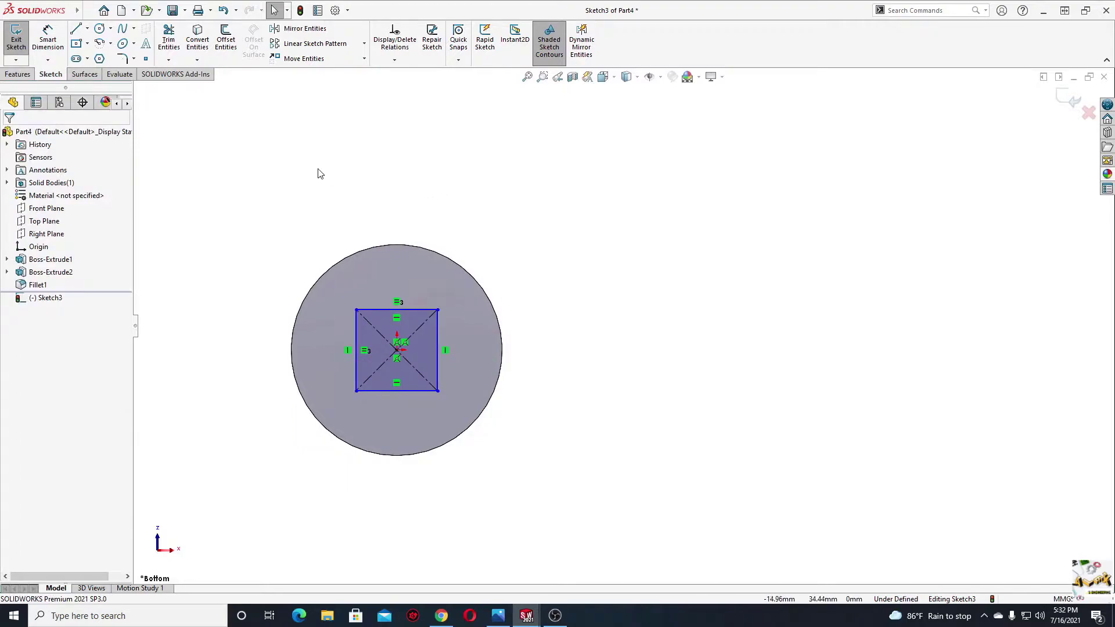
# - Dimension the square 20 mm wide and exit the sketch
pyautogui.click(48, 38)
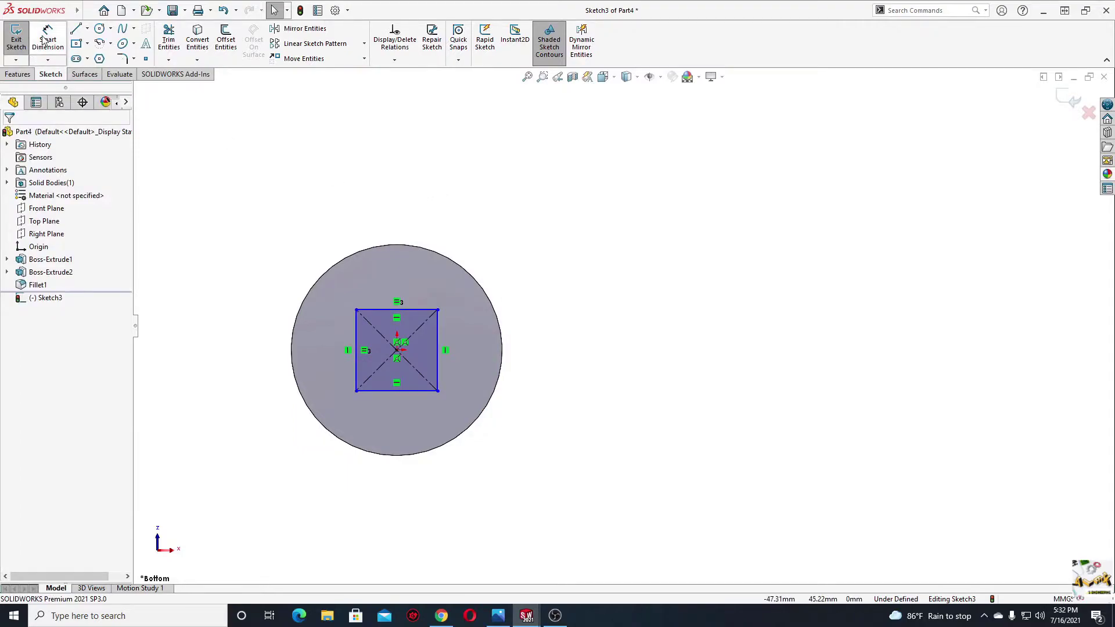
pyautogui.click(383, 312)
pyautogui.click(383, 198)
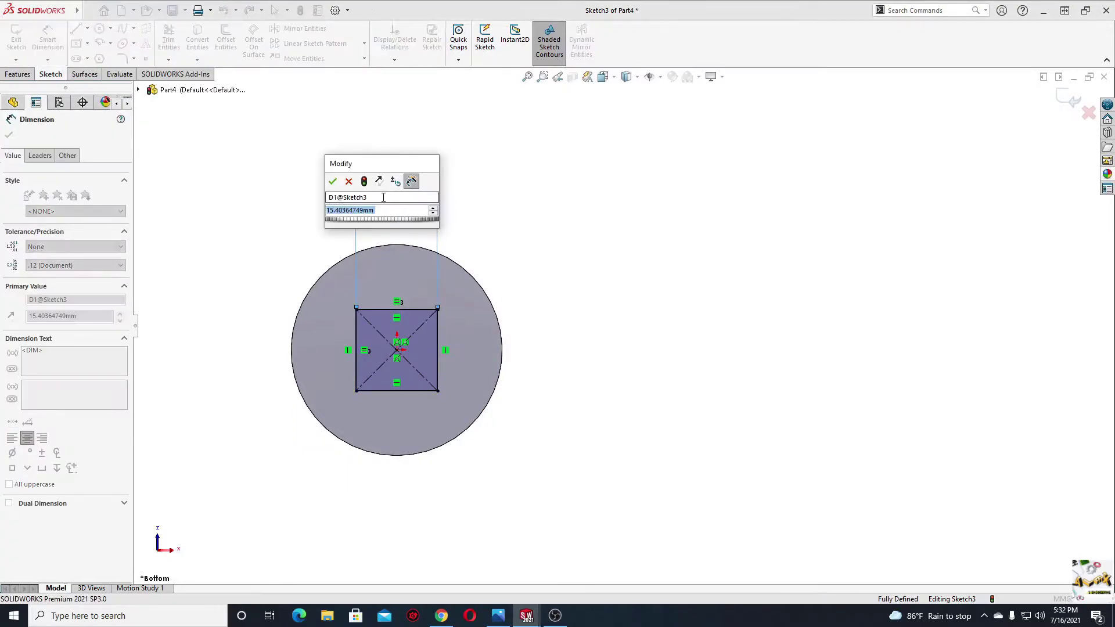
pyautogui.write('20')
pyautogui.press('Return')
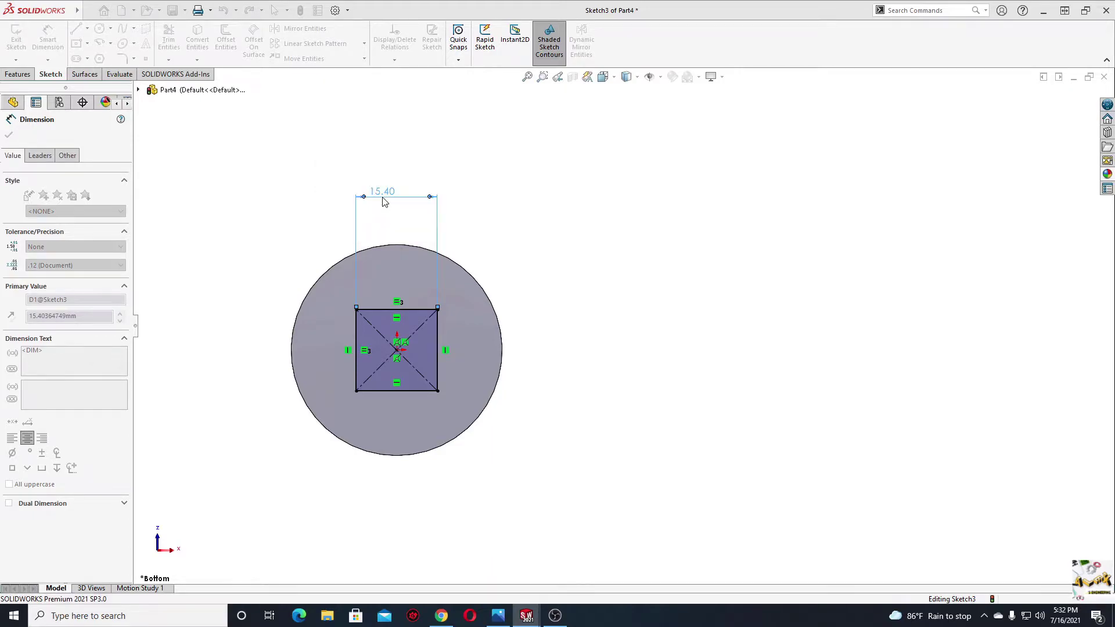
pyautogui.rightClick(251, 244)
pyautogui.click(262, 190)
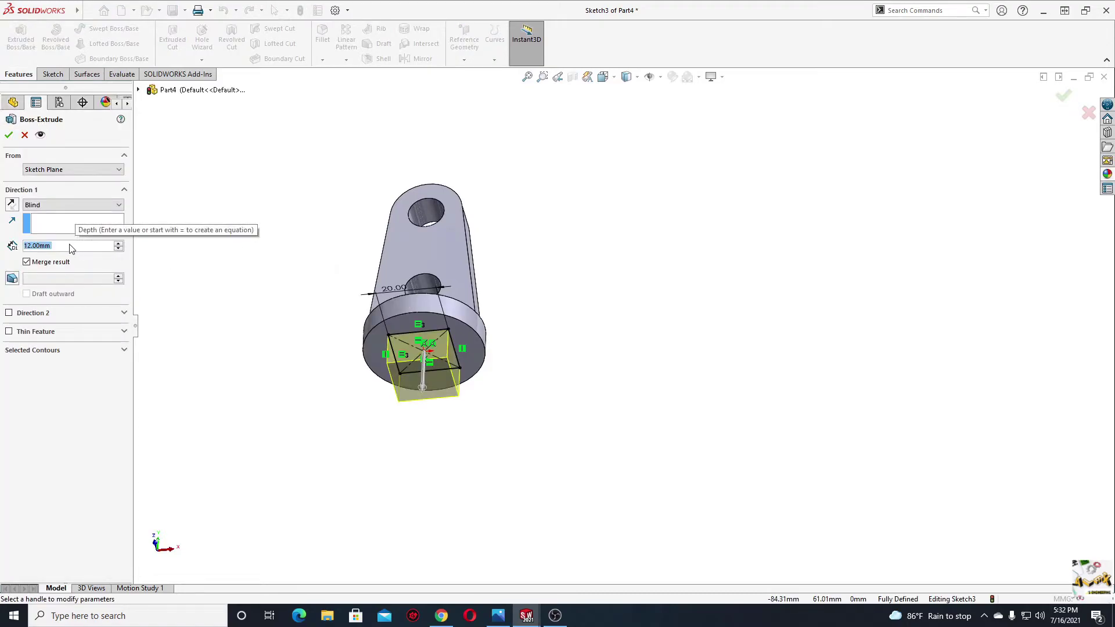
# - Extrude the square 18 mm as a boss and select its end face
pyautogui.write('18')
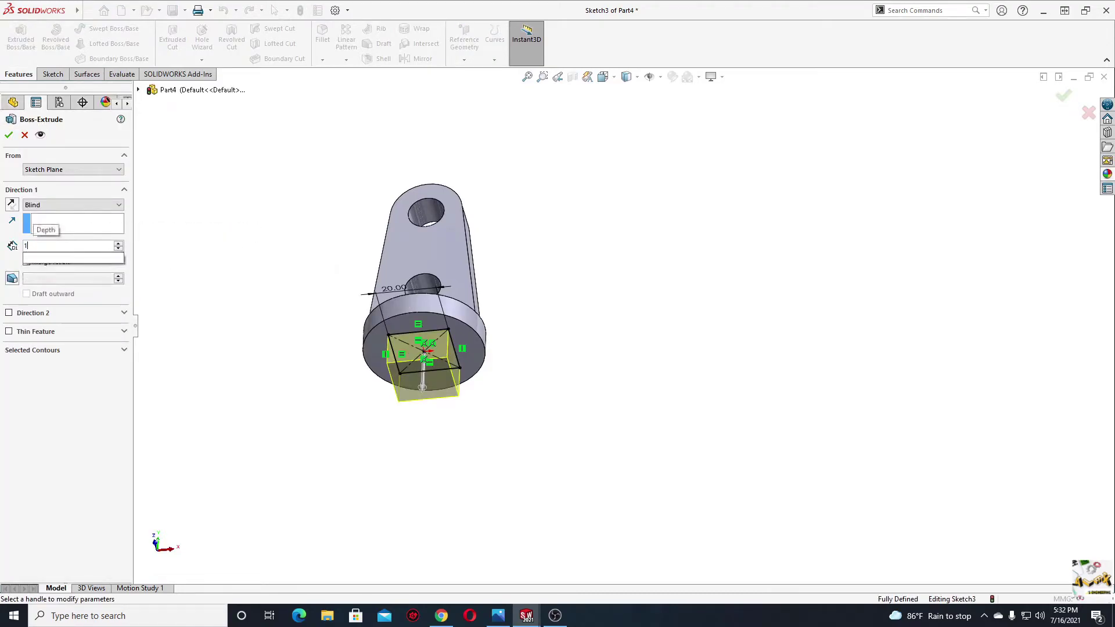
pyautogui.press('Return')
pyautogui.click(9, 136)
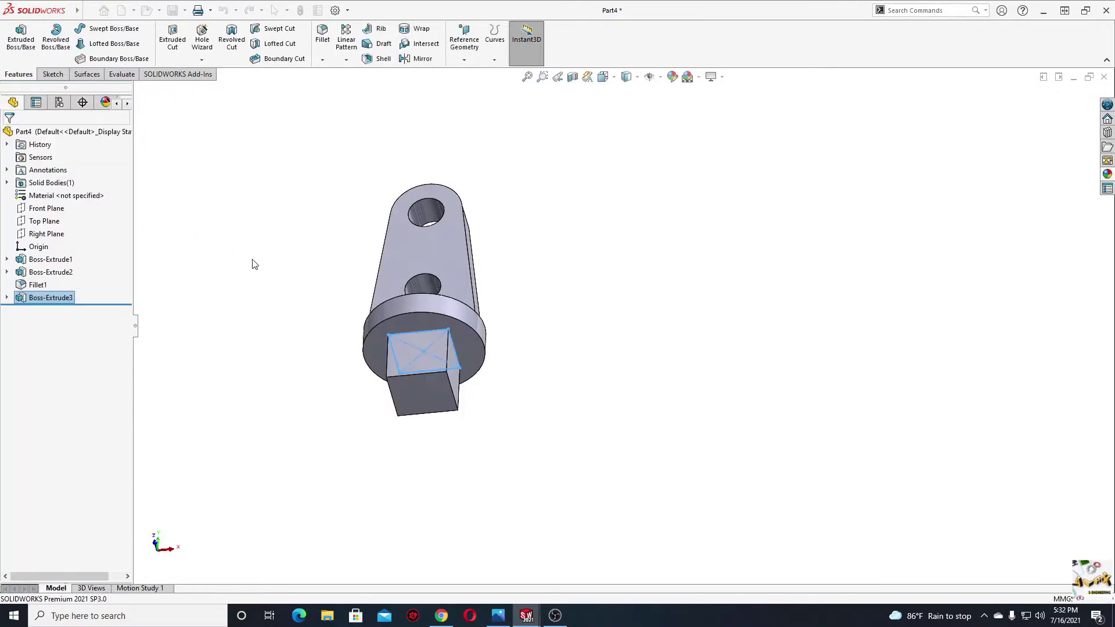
pyautogui.click(420, 392)
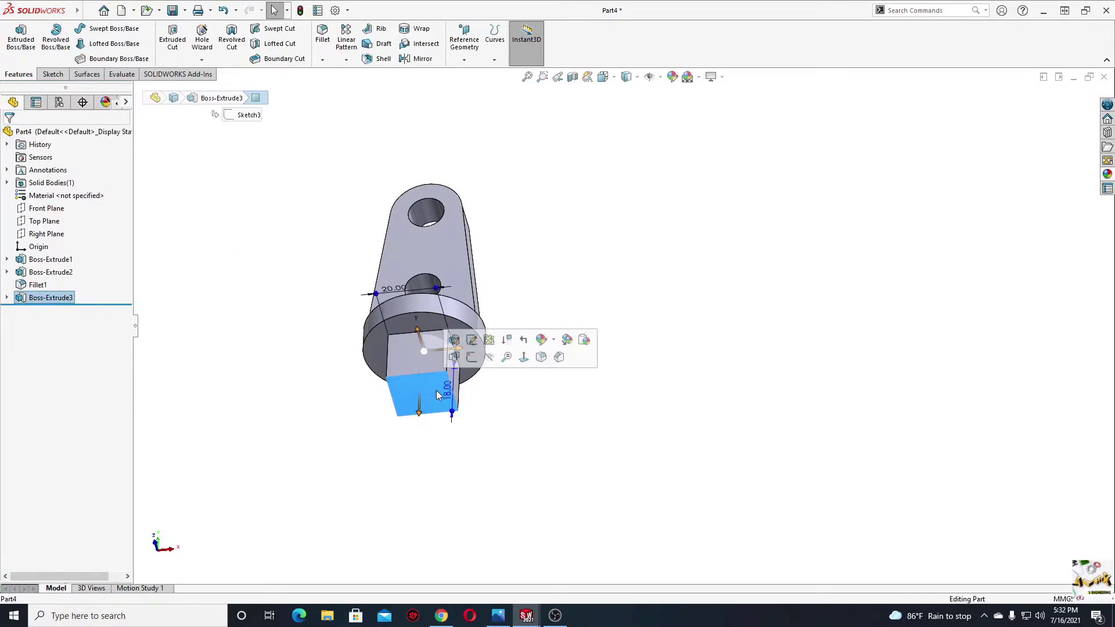
# - On the block's end face, sketch an origin-centred circle tangent to the square's edge
pyautogui.click(466, 359)
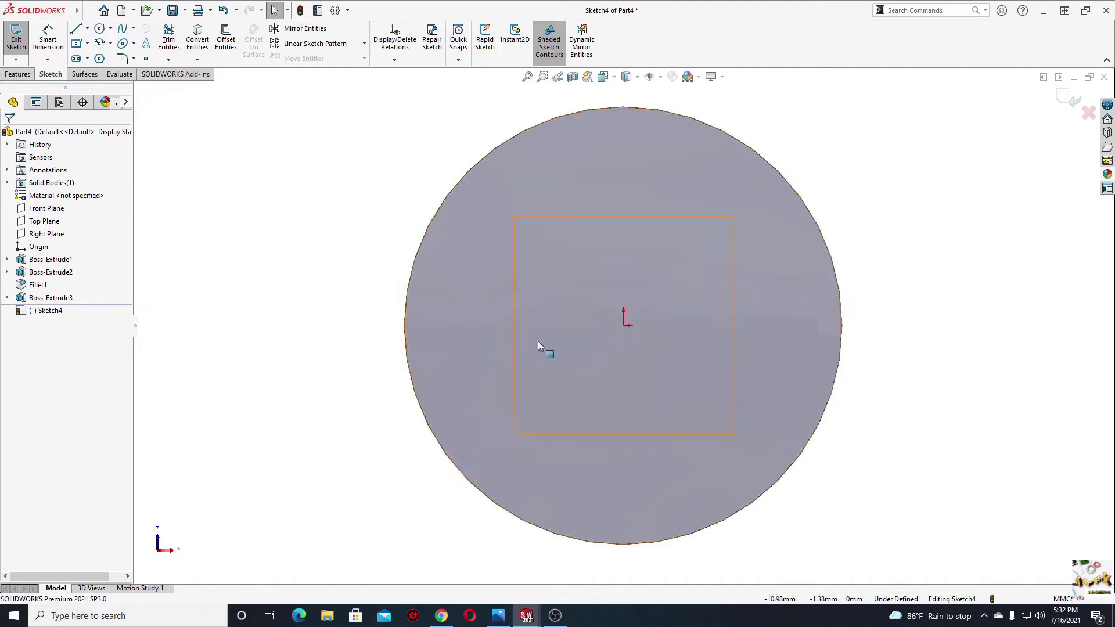
pyautogui.keyDown('ctrl'); pyautogui.moveTo(543, 352); pyautogui.dragTo(331, 376, button='middle'); pyautogui.keyUp('ctrl')
pyautogui.press('f')
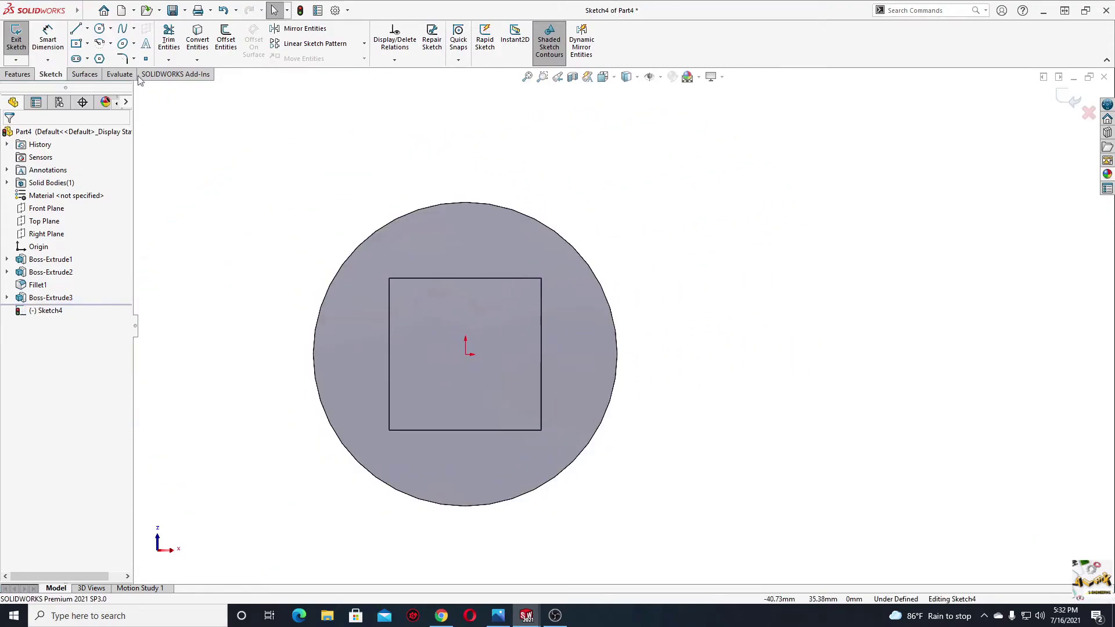
pyautogui.click(98, 30)
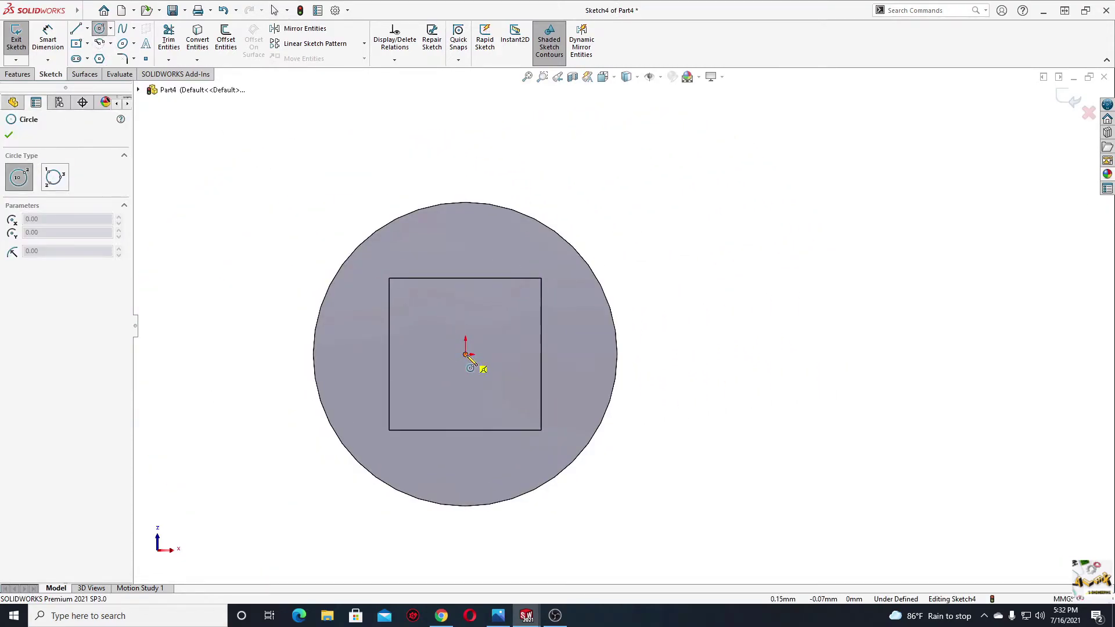
pyautogui.moveTo(466, 355); pyautogui.dragTo(412, 396)
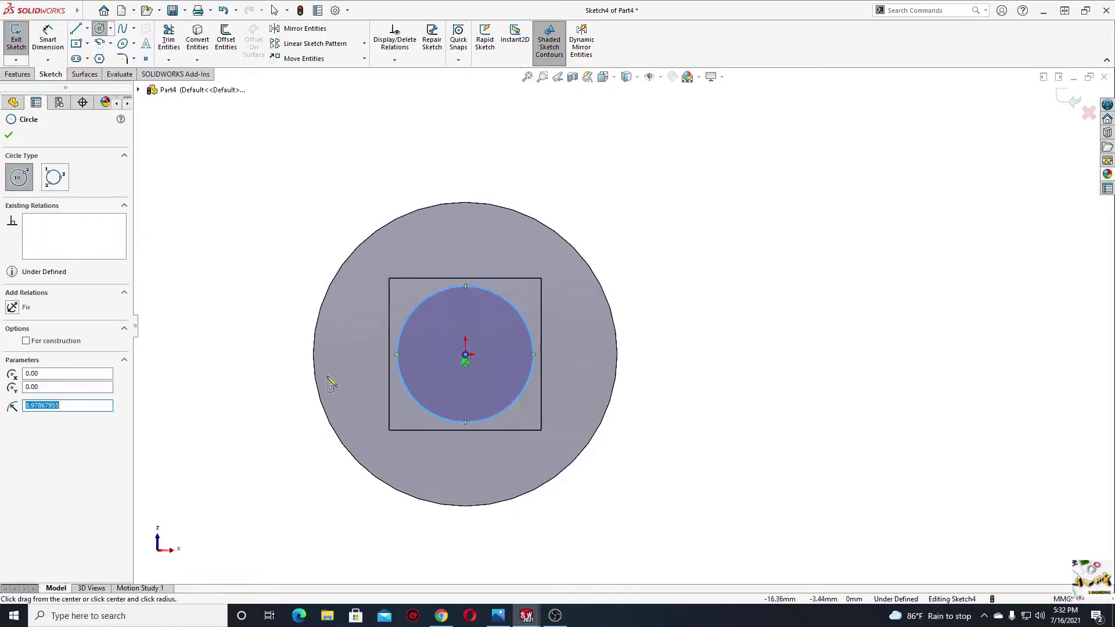
pyautogui.press('Escape')
pyautogui.click(401, 369)
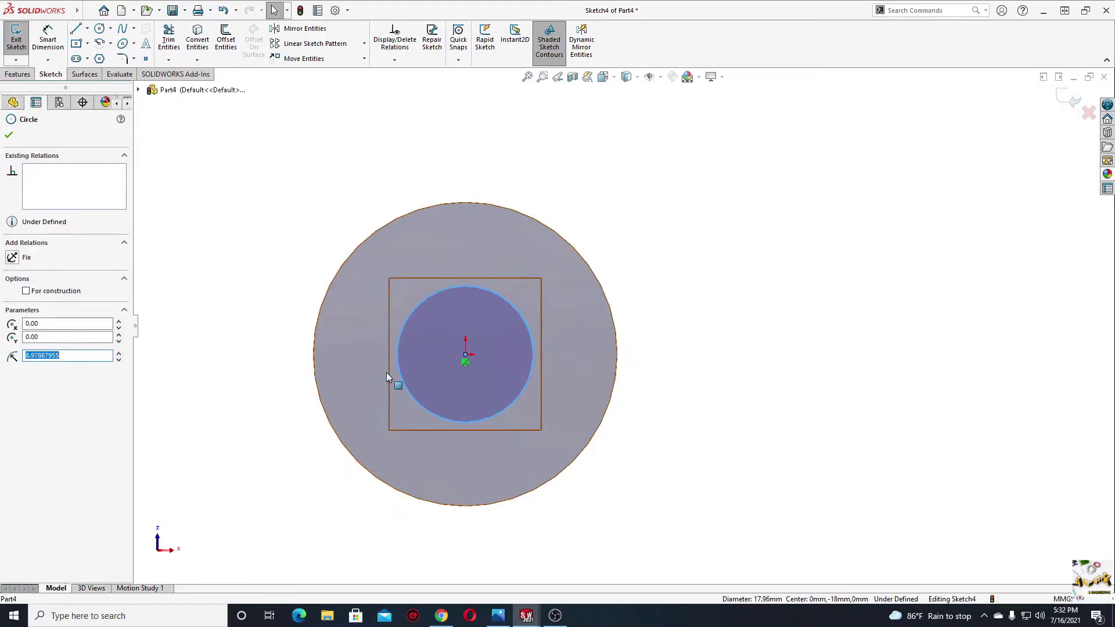
pyautogui.keyDown('ctrl'); pyautogui.click(389, 375); pyautogui.keyUp('ctrl')
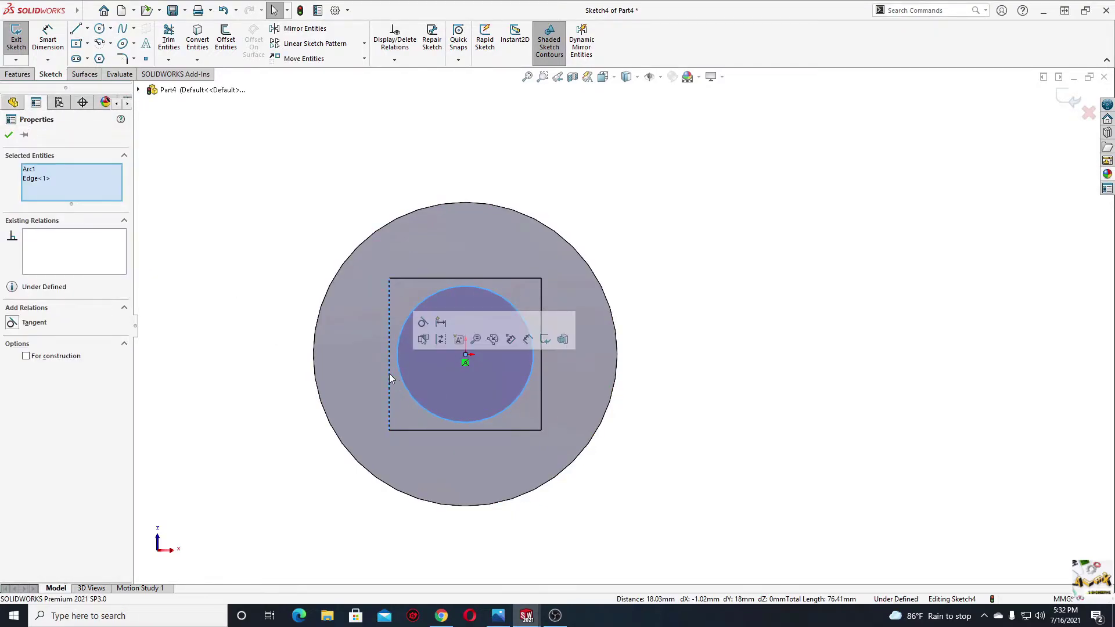
pyautogui.click(423, 323)
pyautogui.click(255, 230)
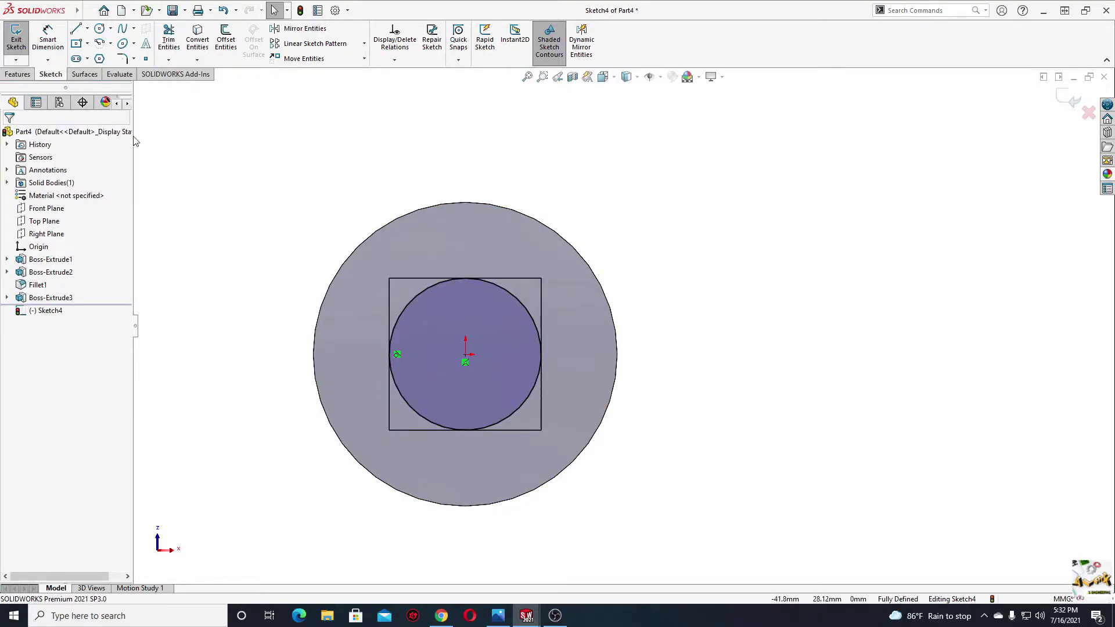
# - Extrude the circle 45 mm into a round shaft
pyautogui.click(18, 74)
pyautogui.click(20, 38)
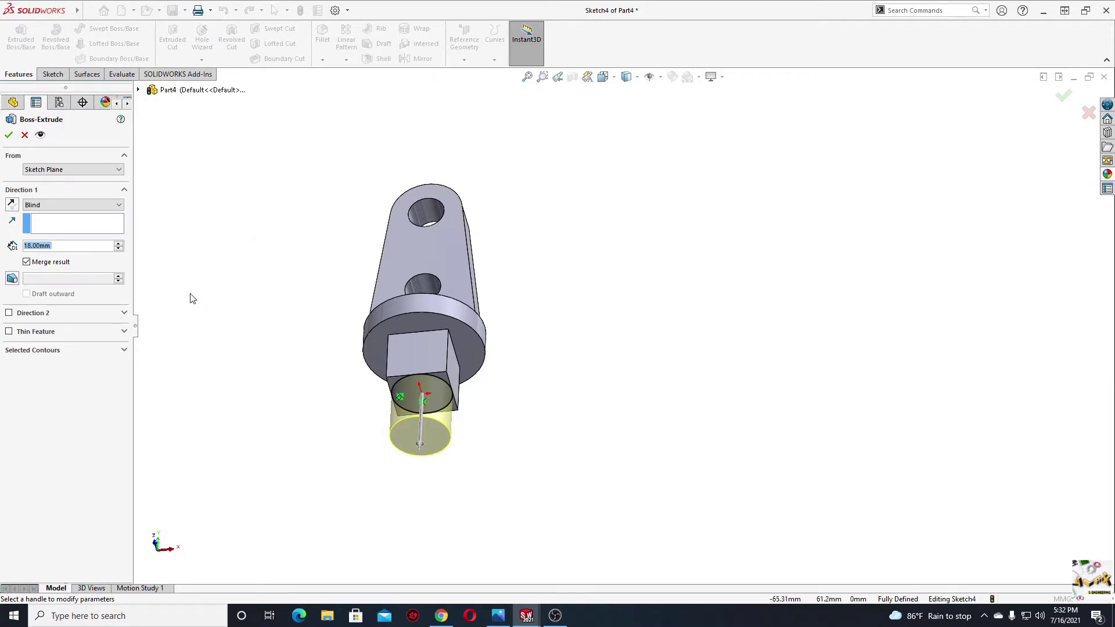
pyautogui.write('45')
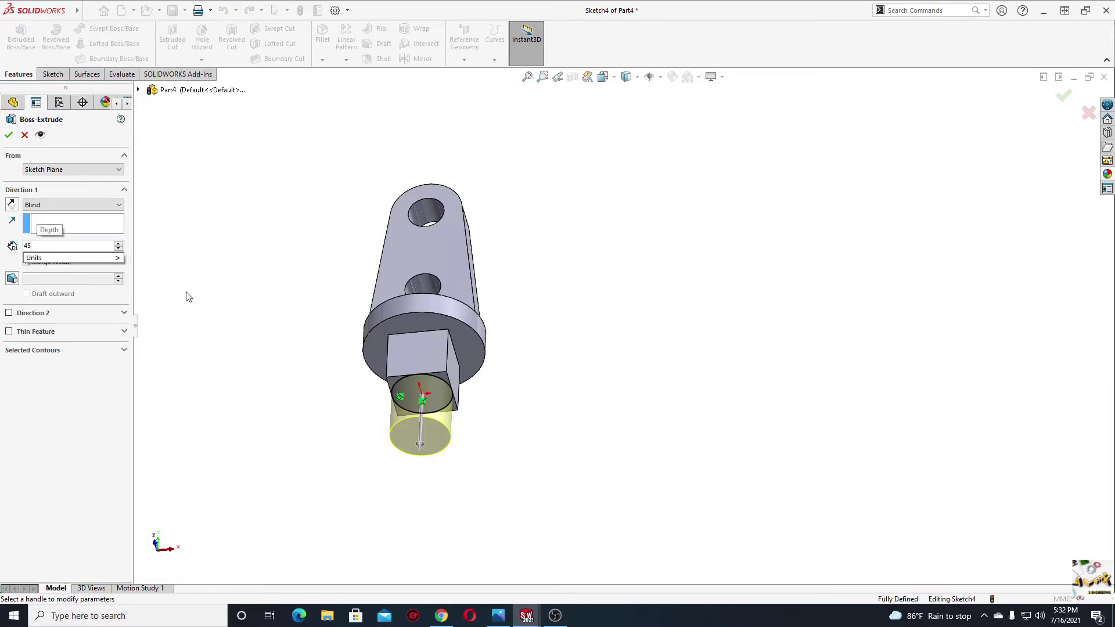
pyautogui.press('Return')
pyautogui.click(8, 135)
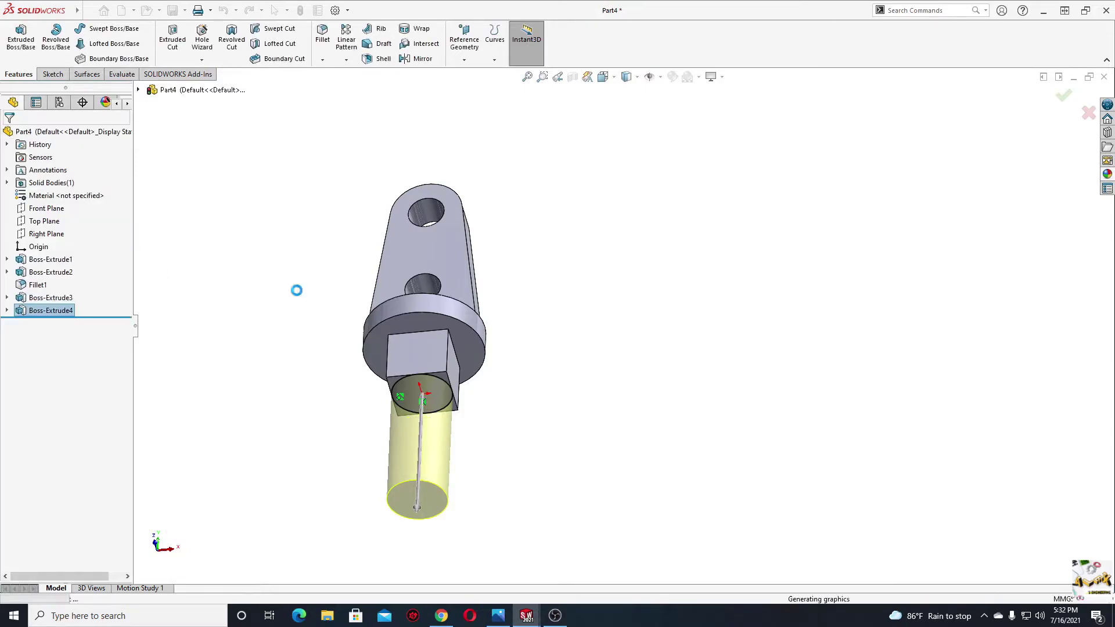
pyautogui.scroll(3, 396, 404)
# - Chamfer the shaft's free end face 1 mm at 45°
pyautogui.moveTo(360, 414); pyautogui.dragTo(336, 428, button='middle')
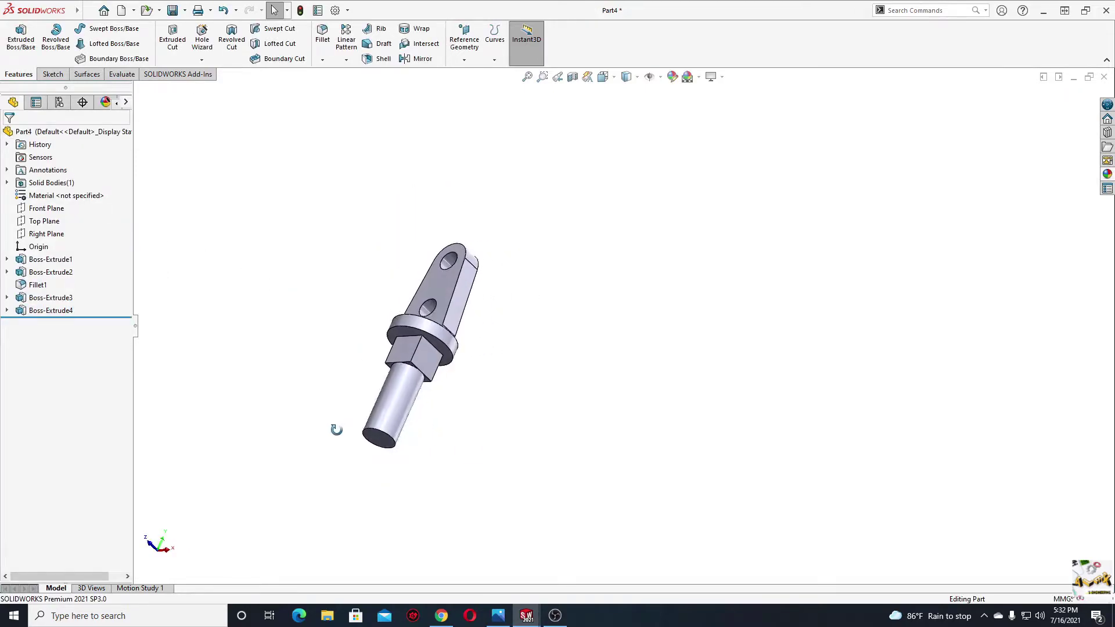
pyautogui.scroll(-2, 396, 443)
pyautogui.scroll(-2, 428, 424)
pyautogui.scroll(-2, 312, 503)
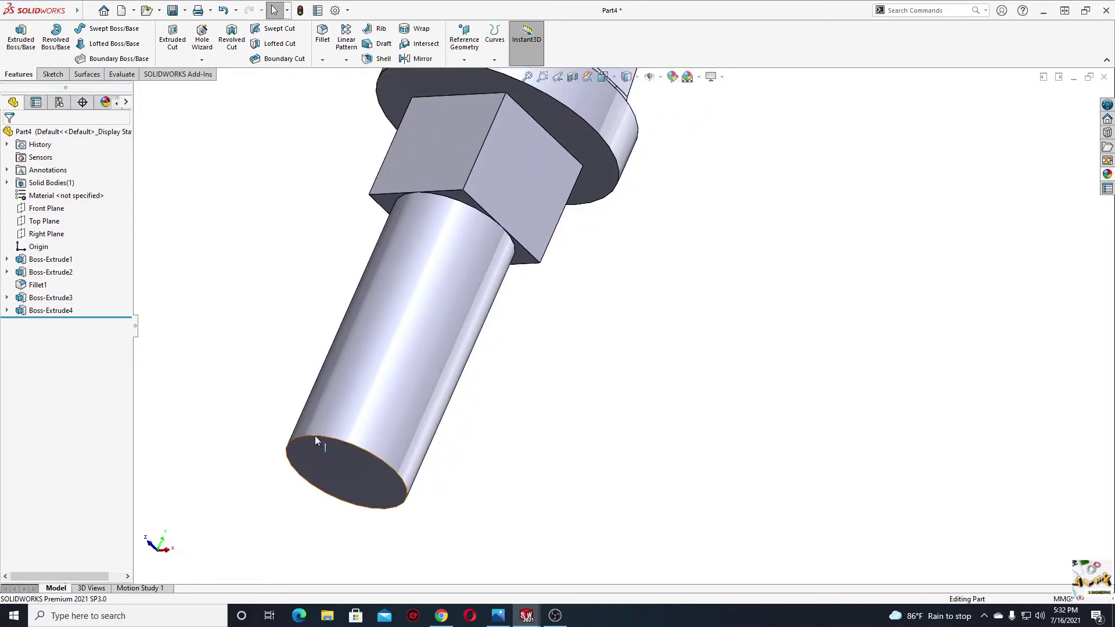
pyautogui.click(323, 60)
pyautogui.click(343, 88)
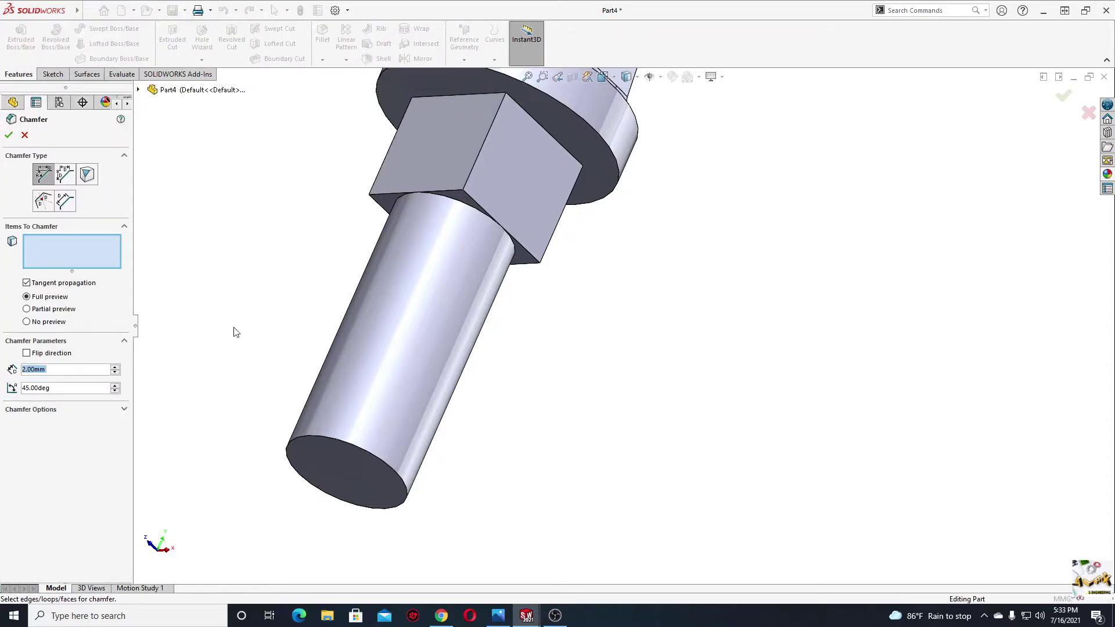
pyautogui.write('1')
pyautogui.click(114, 392)
pyautogui.click(315, 448)
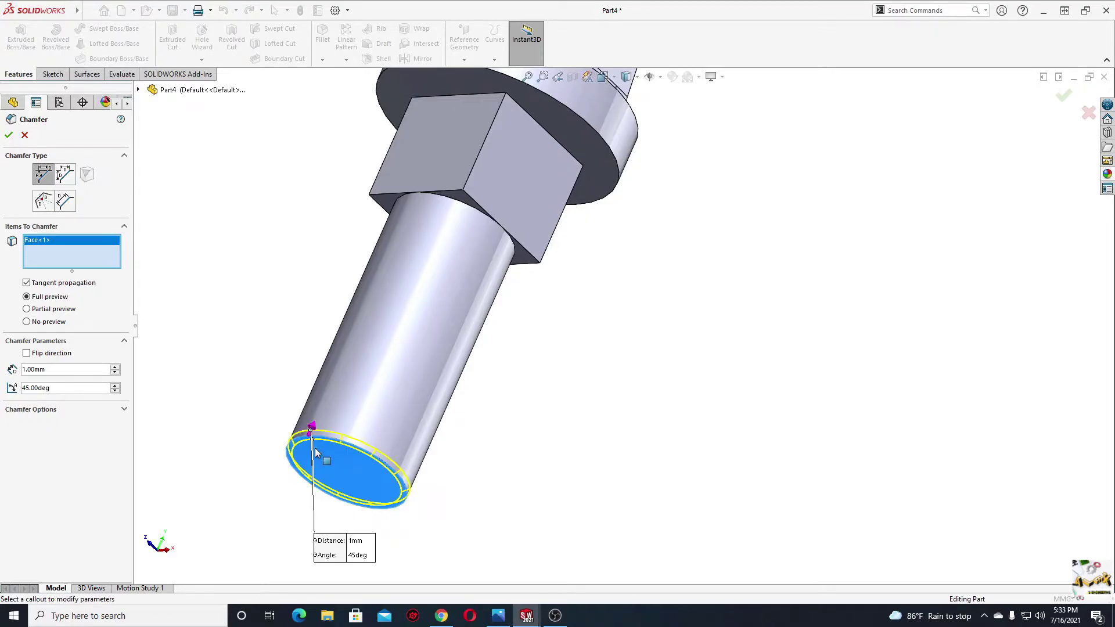
pyautogui.click(9, 135)
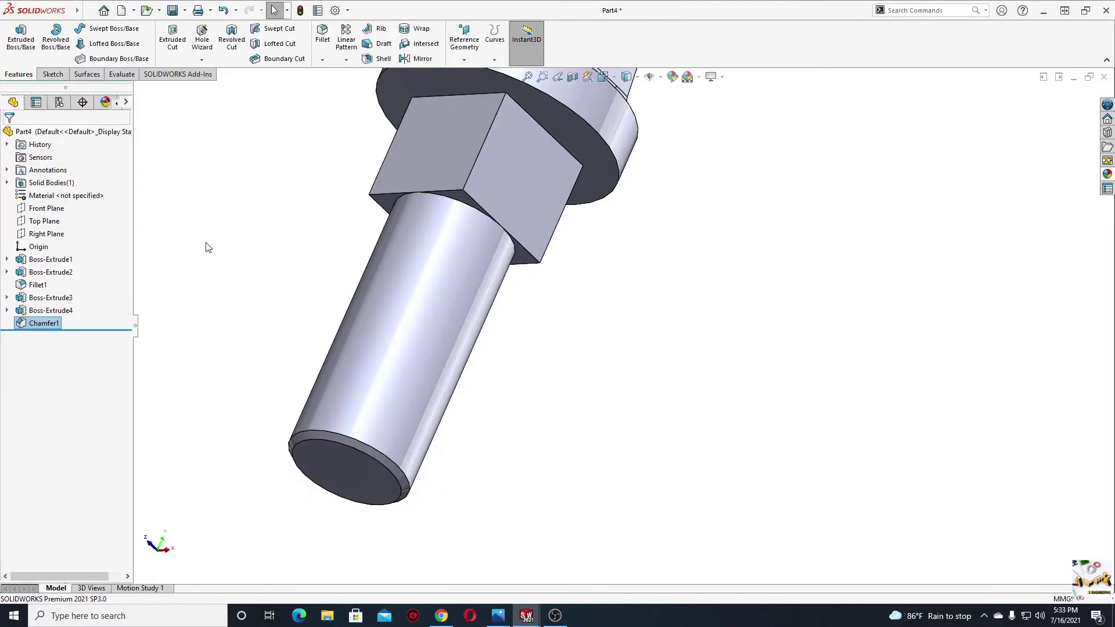
pyautogui.moveTo(245, 268)
pyautogui.mouseDown(button='middle')
pyautogui.moveTo(293, 343)
pyautogui.moveTo(261, 390)
pyautogui.mouseUp(button='middle')
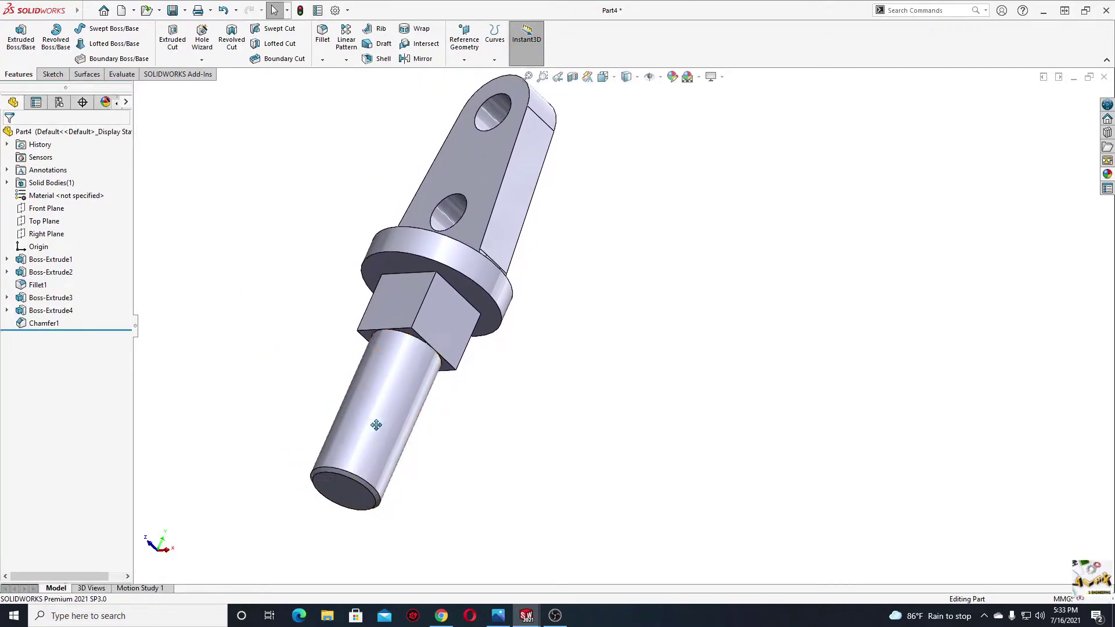
pyautogui.keyDown('ctrl'); pyautogui.moveTo(364, 428); pyautogui.dragTo(406, 403, button='middle'); pyautogui.keyUp('ctrl')
# - Add an M20 cosmetic thread on the shaft's end edge
pyautogui.click(84, 11)
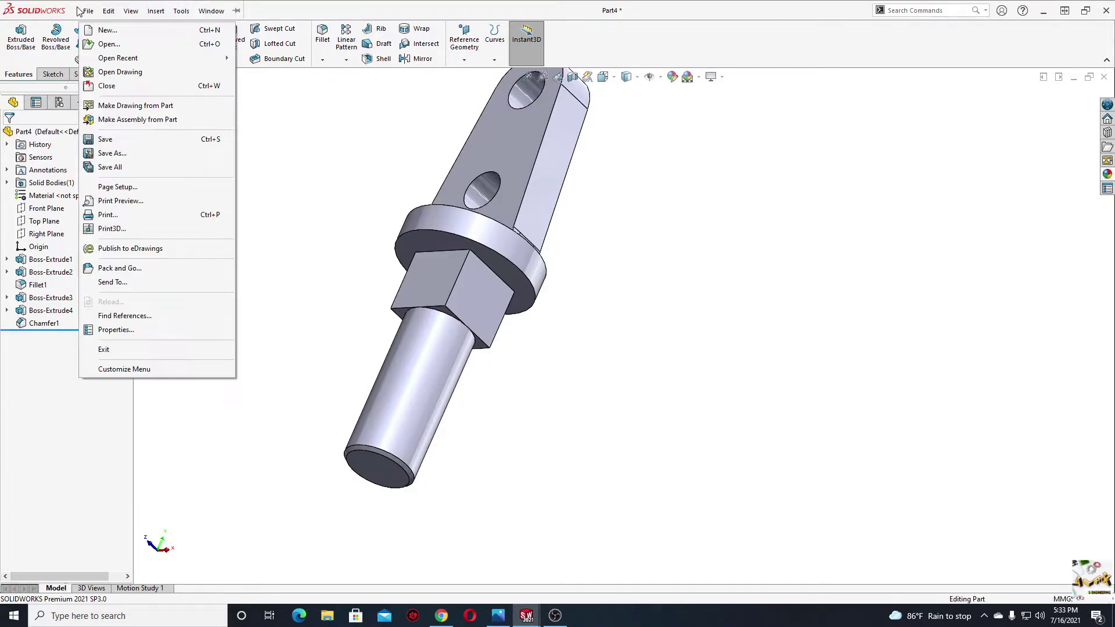
pyautogui.click(130, 10)
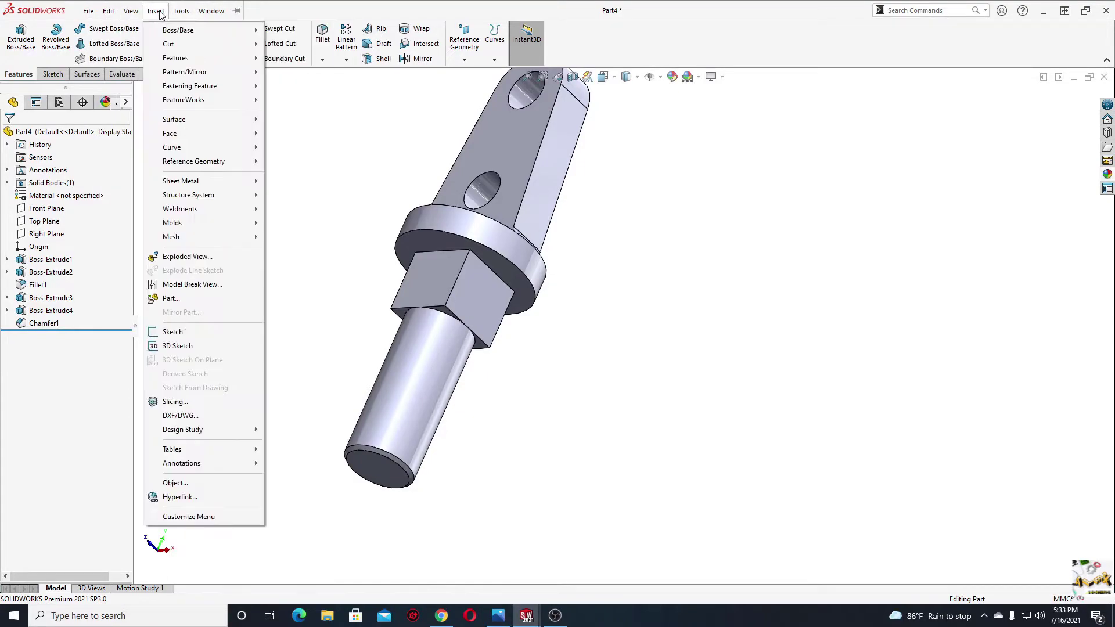
pyautogui.moveTo(182, 464)
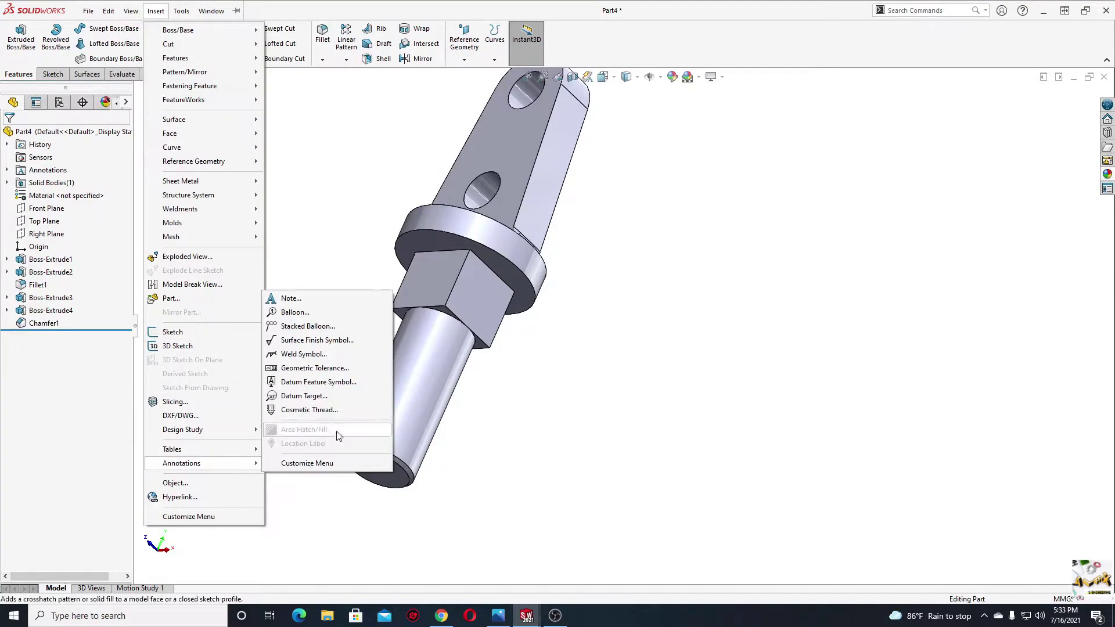
pyautogui.click(317, 414)
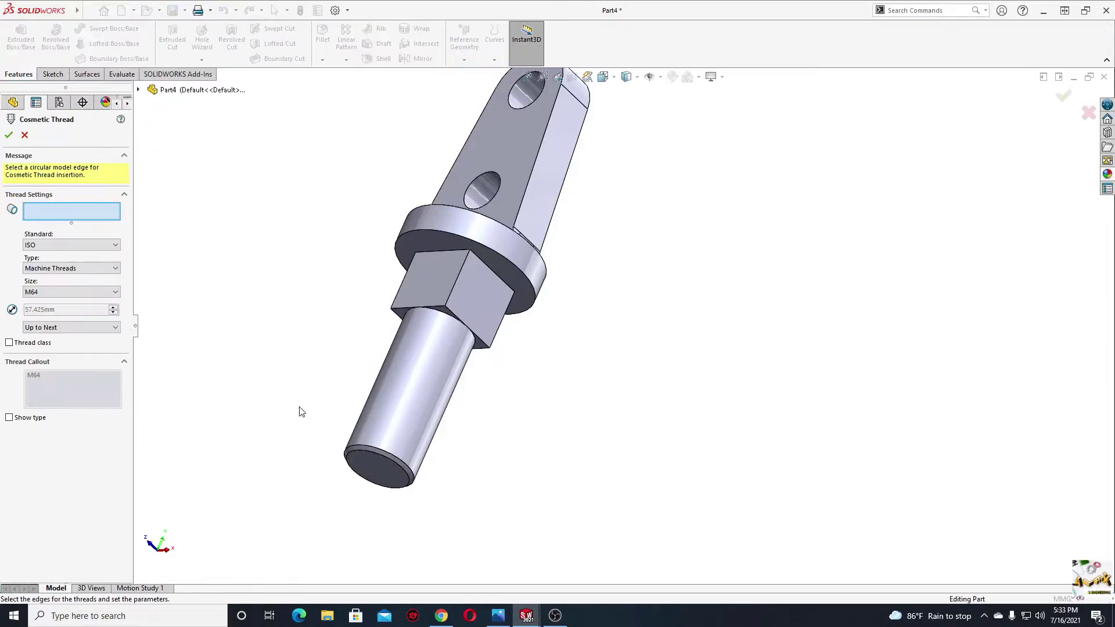
pyautogui.click(376, 451)
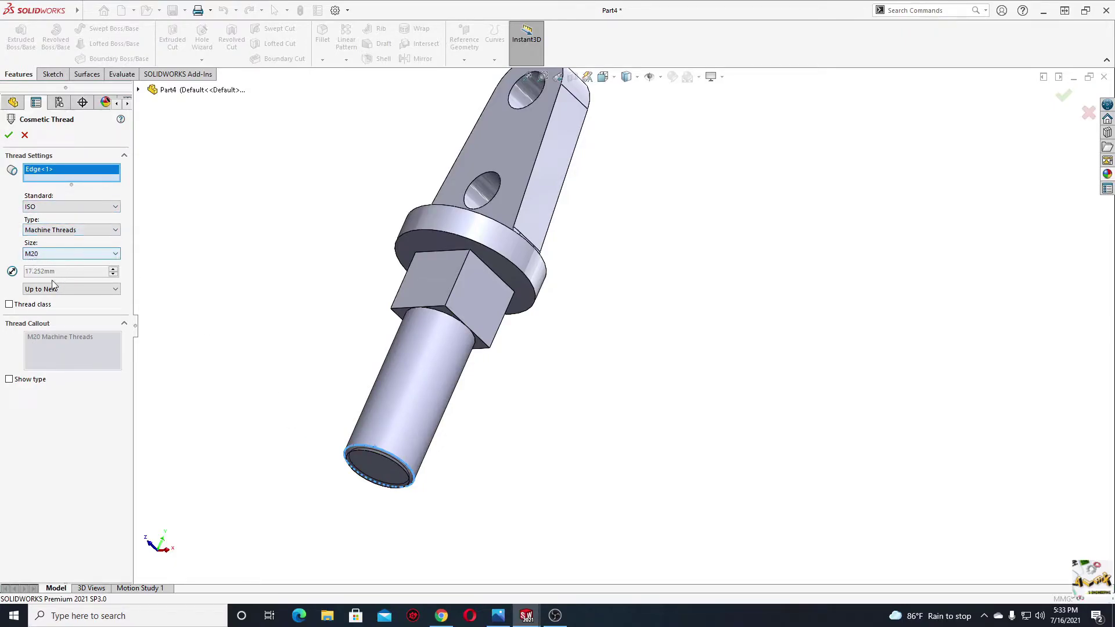
pyautogui.click(9, 134)
pyautogui.moveTo(289, 394)
pyautogui.mouseDown(button='middle')
pyautogui.moveTo(245, 351)
pyautogui.moveTo(339, 191)
pyautogui.mouseUp(button='middle')
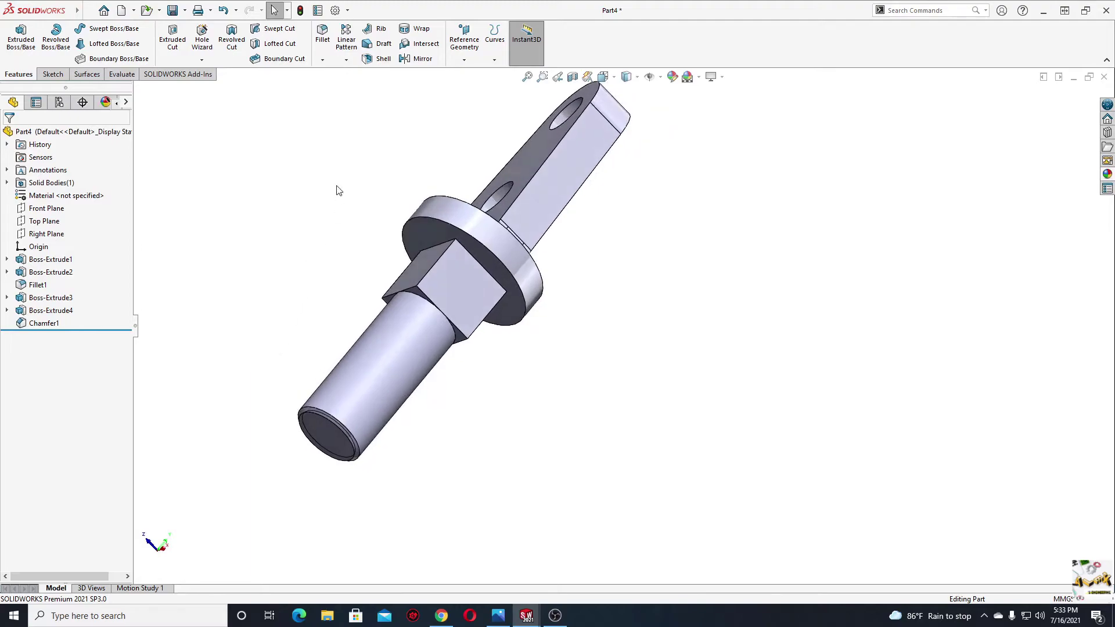
# - Enable shaded cosmetic threads in Document Properties > Detailing
pyautogui.click(336, 11)
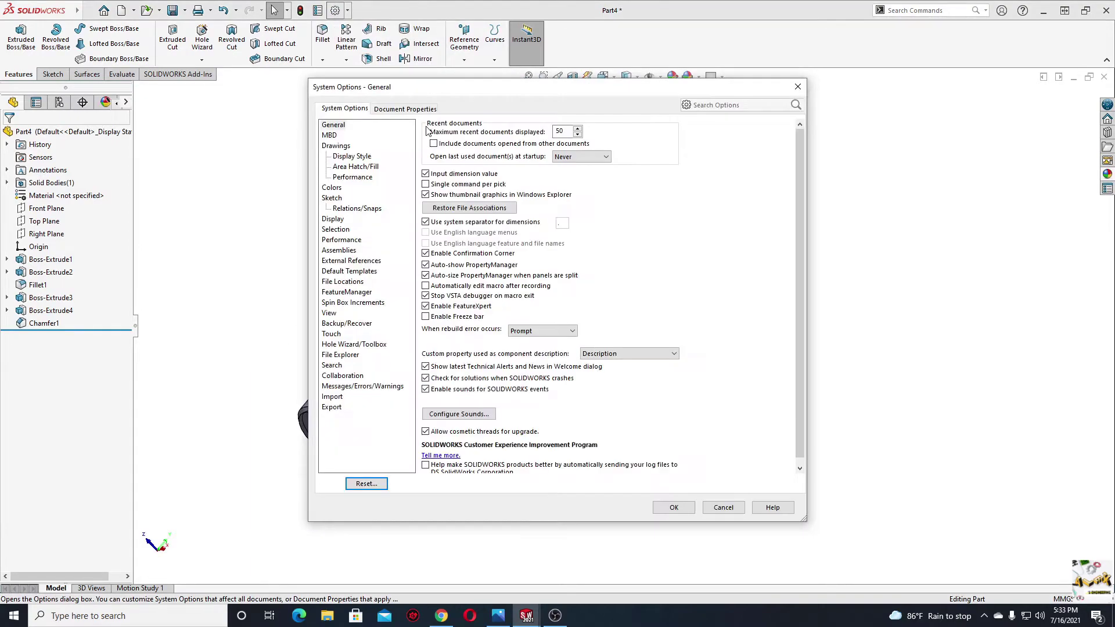
pyautogui.click(410, 109)
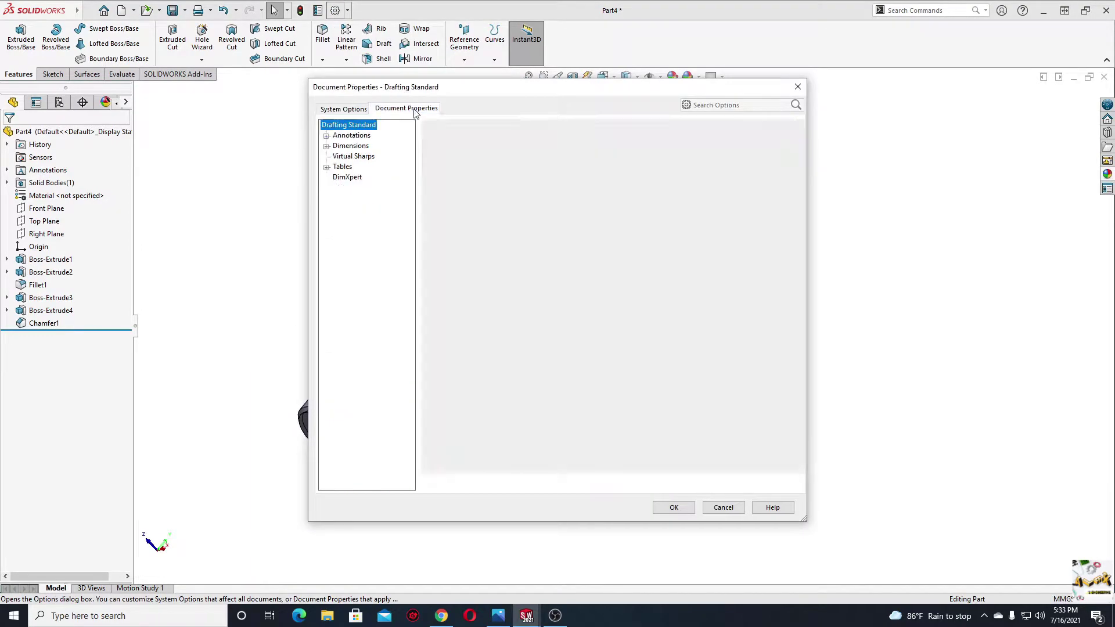
pyautogui.click(341, 189)
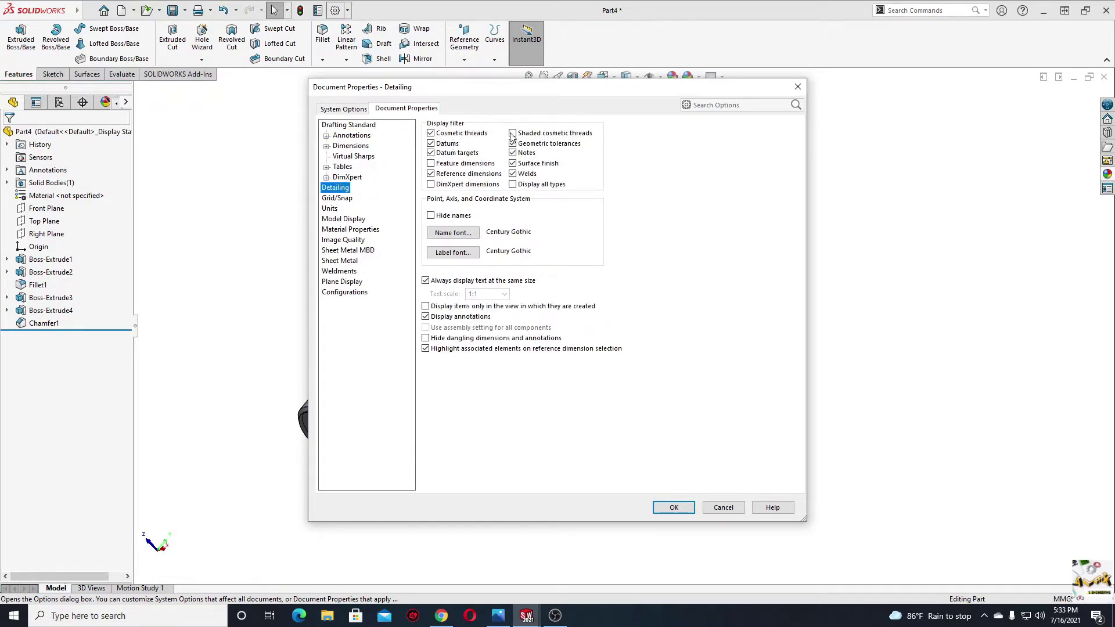
pyautogui.click(682, 510)
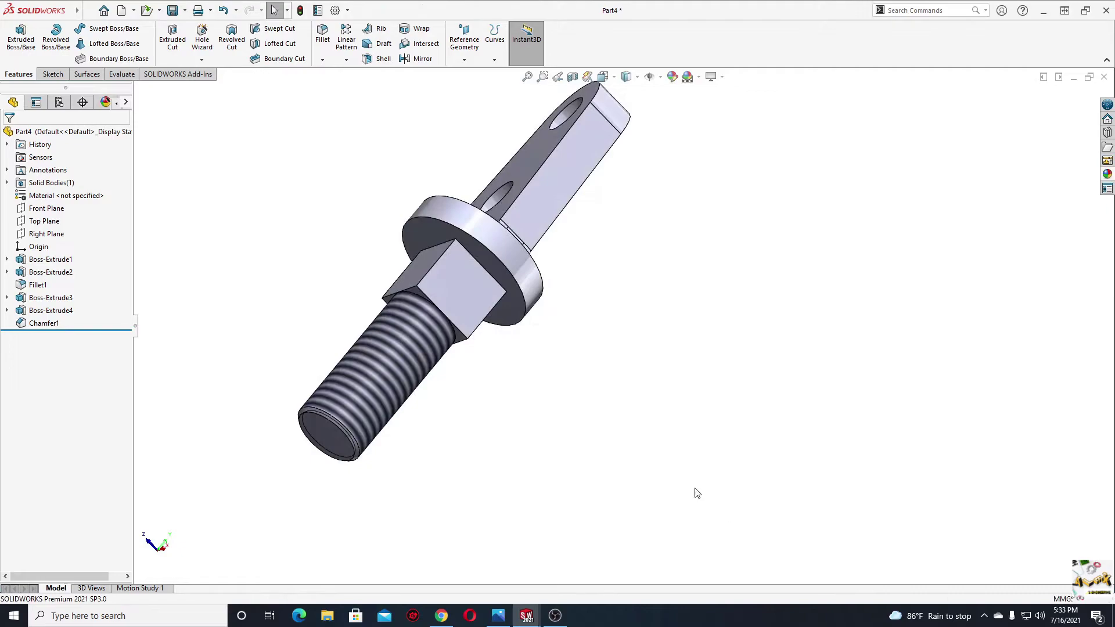
# - Save the part to the Desktop as Shackle 1
pyautogui.moveTo(433, 424)
pyautogui.mouseDown(button='middle')
pyautogui.moveTo(458, 446)
pyautogui.moveTo(414, 479)
pyautogui.moveTo(386, 375)
pyautogui.mouseUp(button='middle')
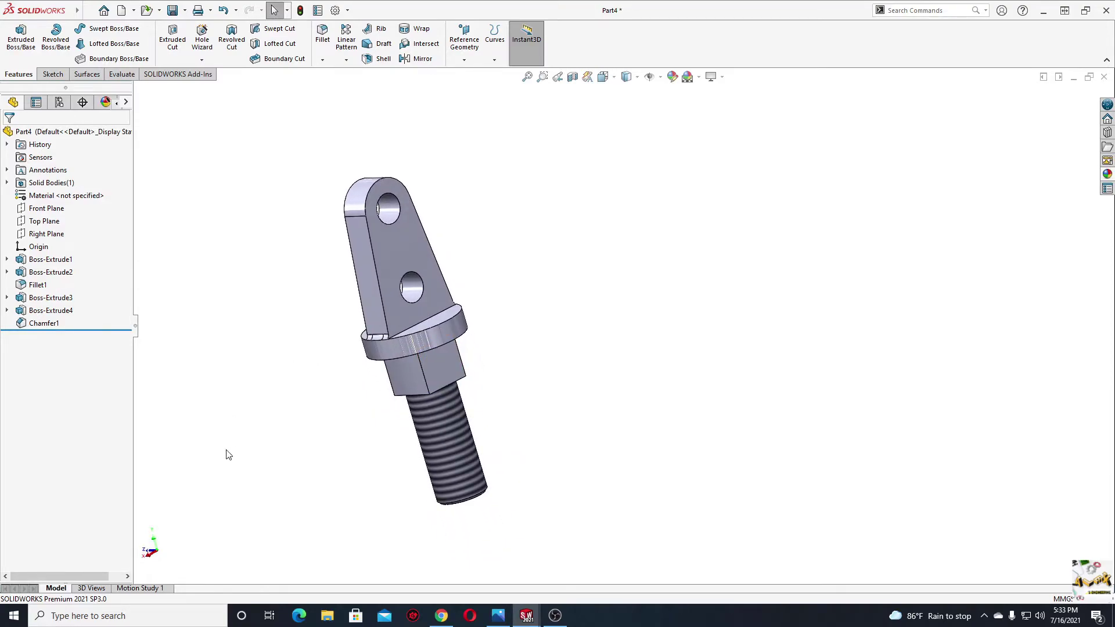
pyautogui.click(172, 11)
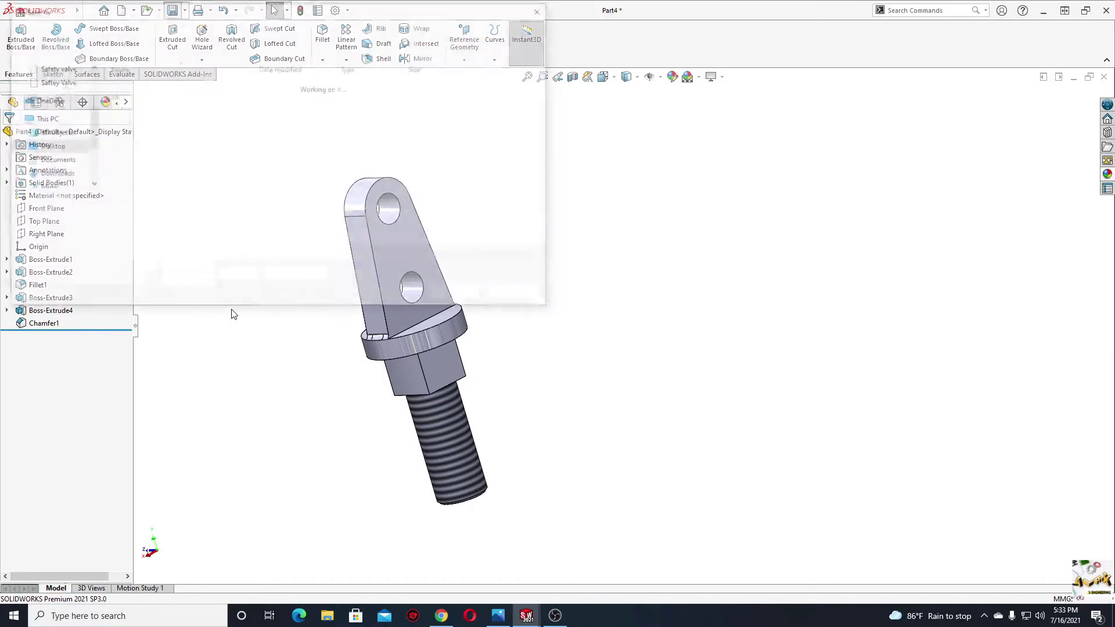
pyautogui.click(49, 147)
pyautogui.write('Shackle 1')
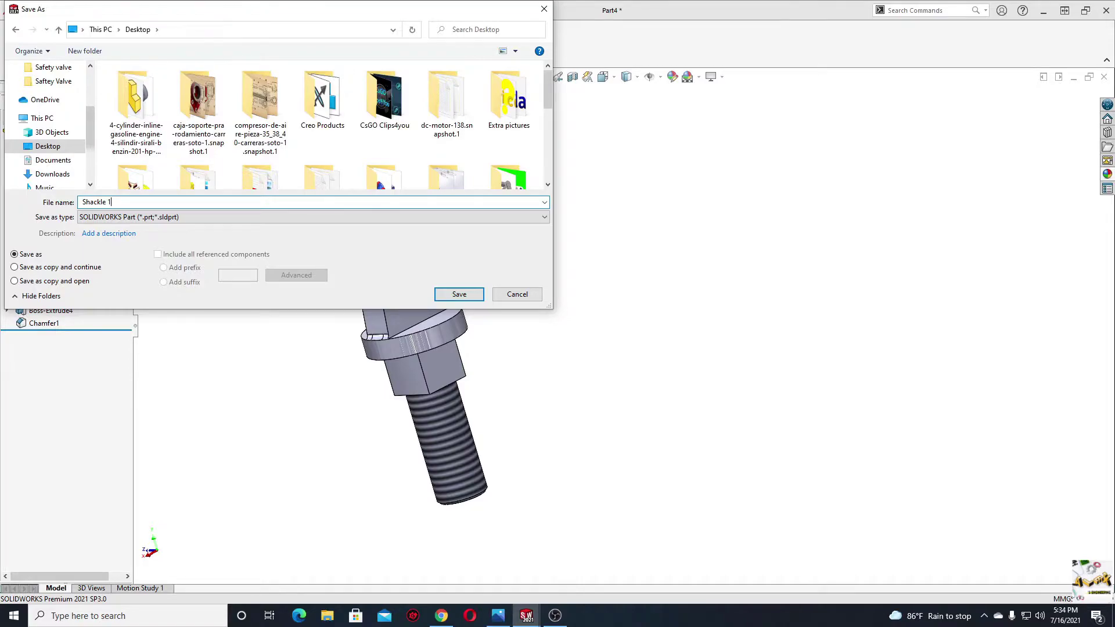
pyautogui.press('Return')
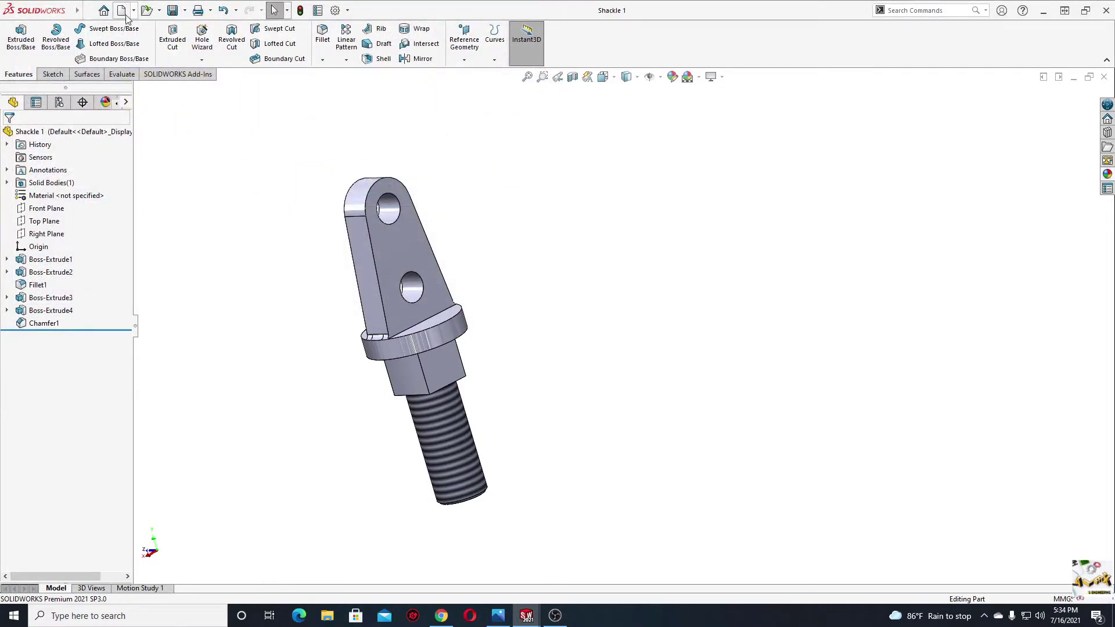
pyautogui.click(120, 10)
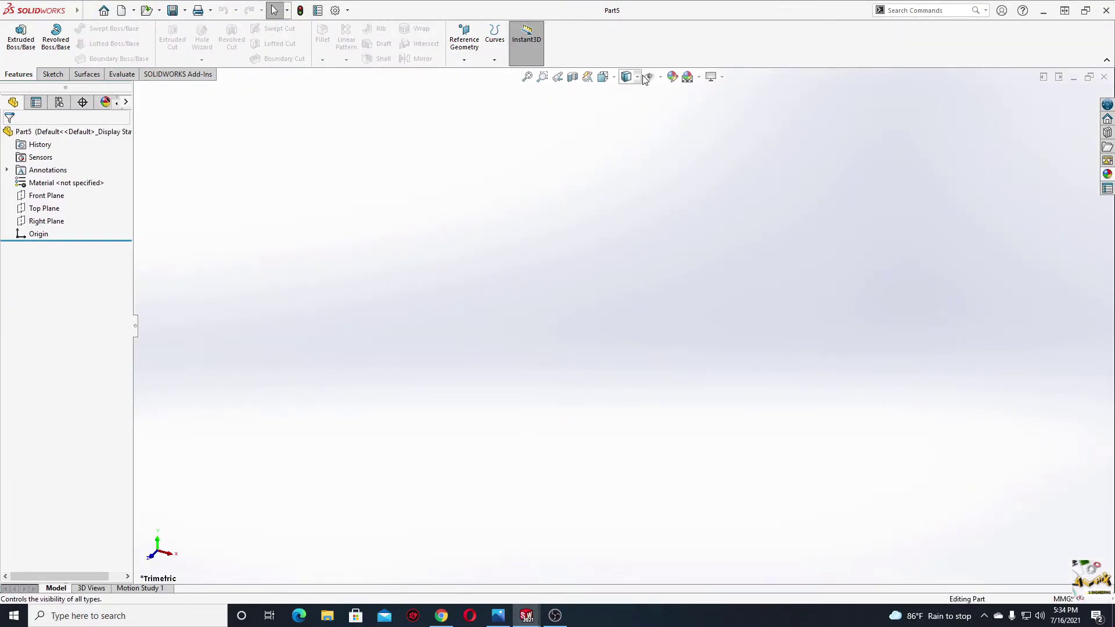
# - Set the background scene to Plain White and start a sketch on the Front Plane
pyautogui.click(690, 76)
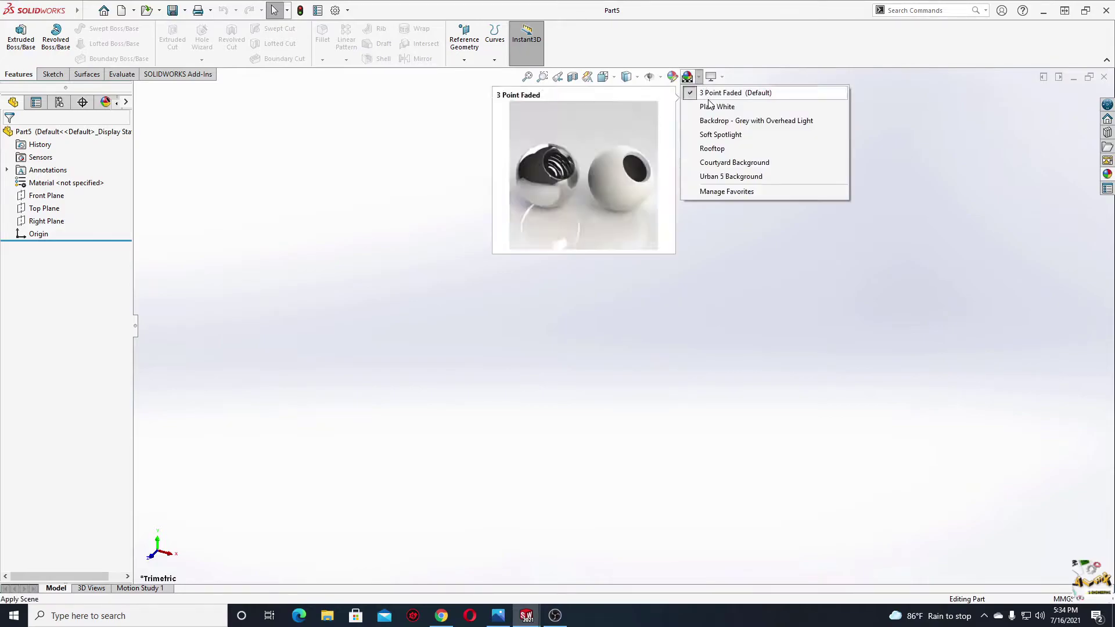
pyautogui.click(717, 106)
pyautogui.click(47, 196)
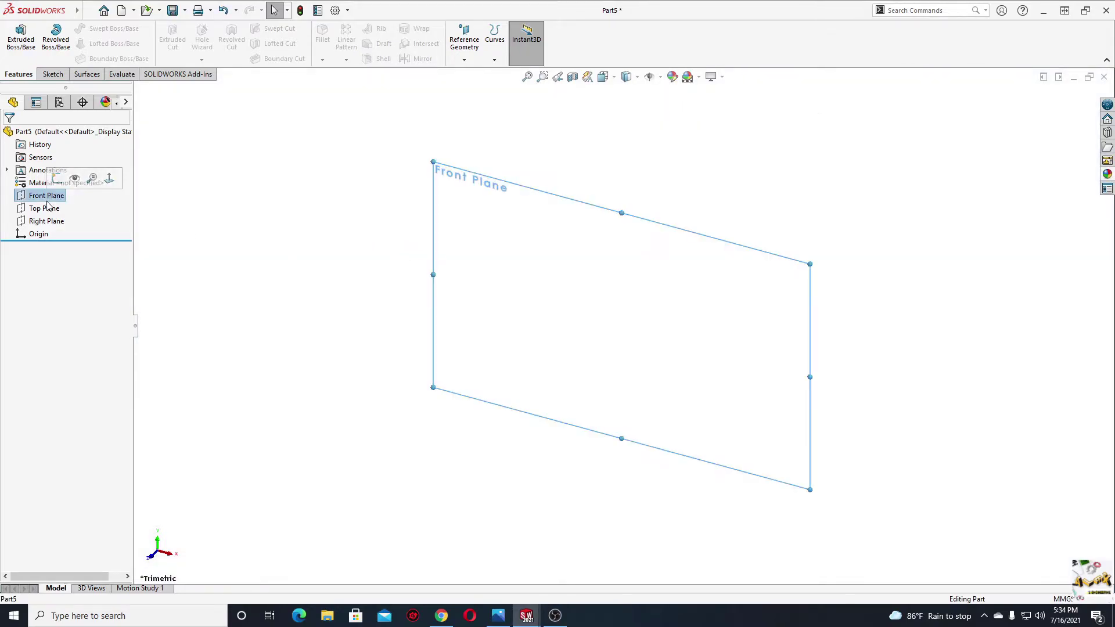
pyautogui.click(64, 177)
pyautogui.click(262, 256)
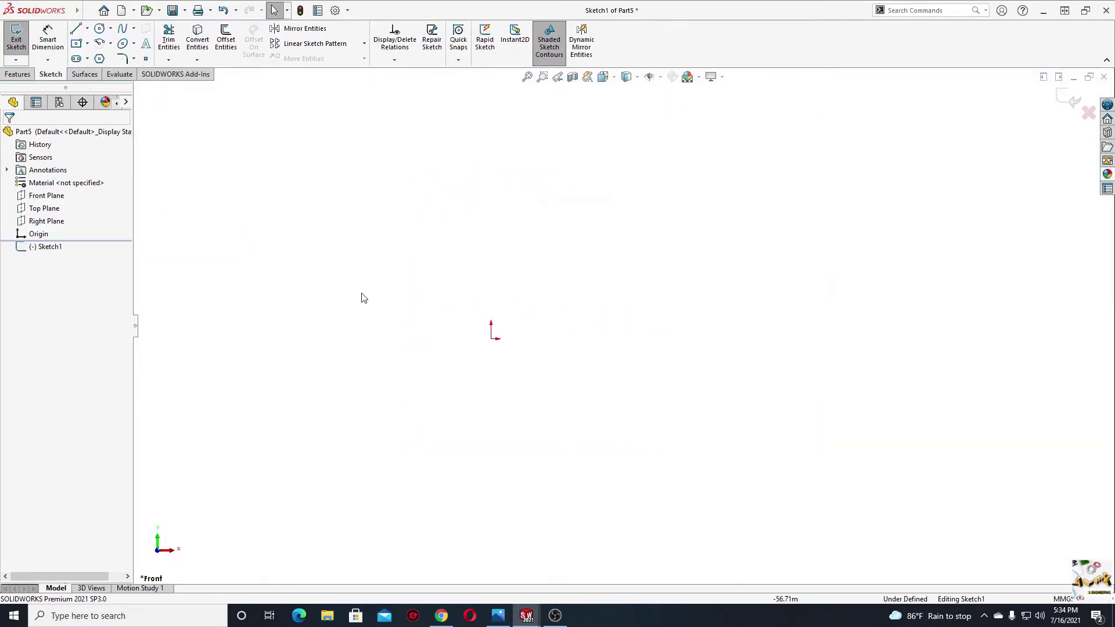
# - Draw a circle at the origin and a centred square inside it
pyautogui.click(98, 30)
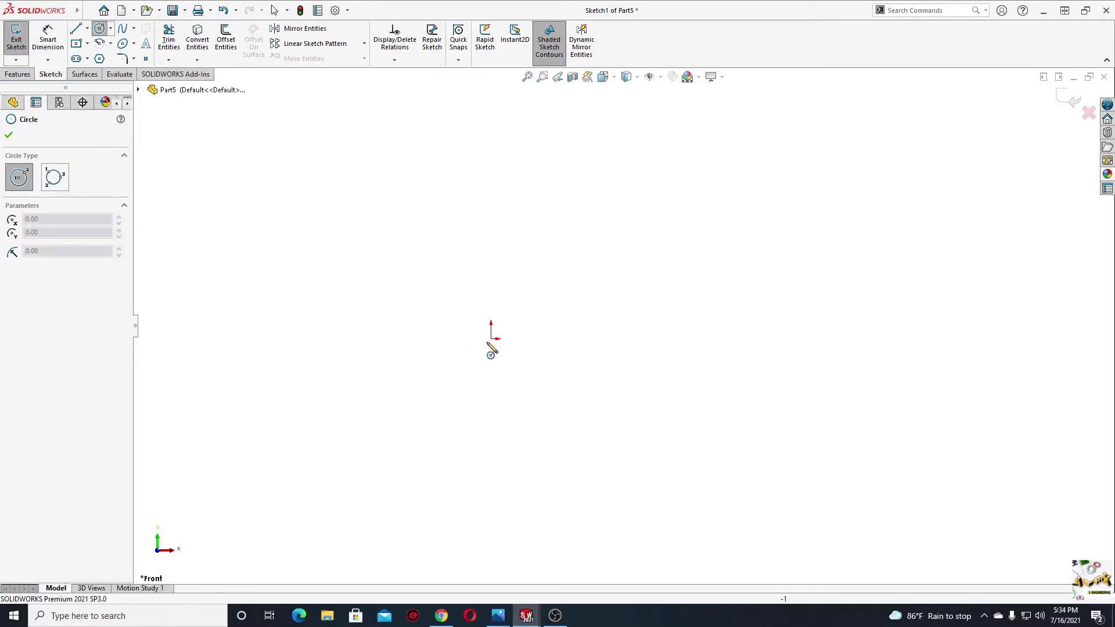
pyautogui.click(491, 338)
pyautogui.click(384, 406)
pyautogui.press('Escape')
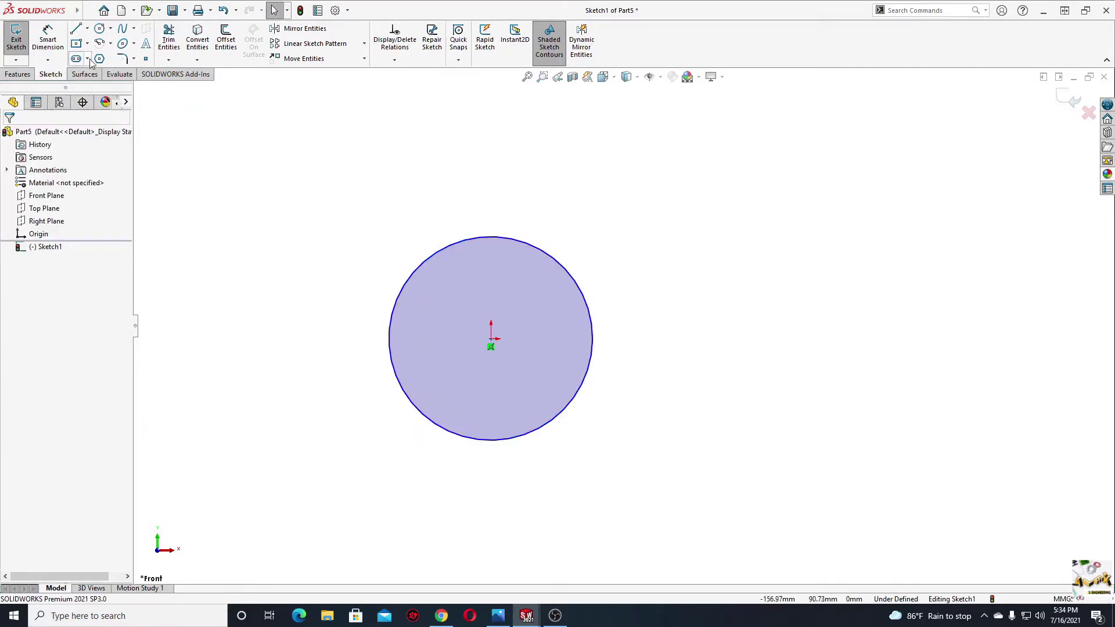
pyautogui.click(79, 45)
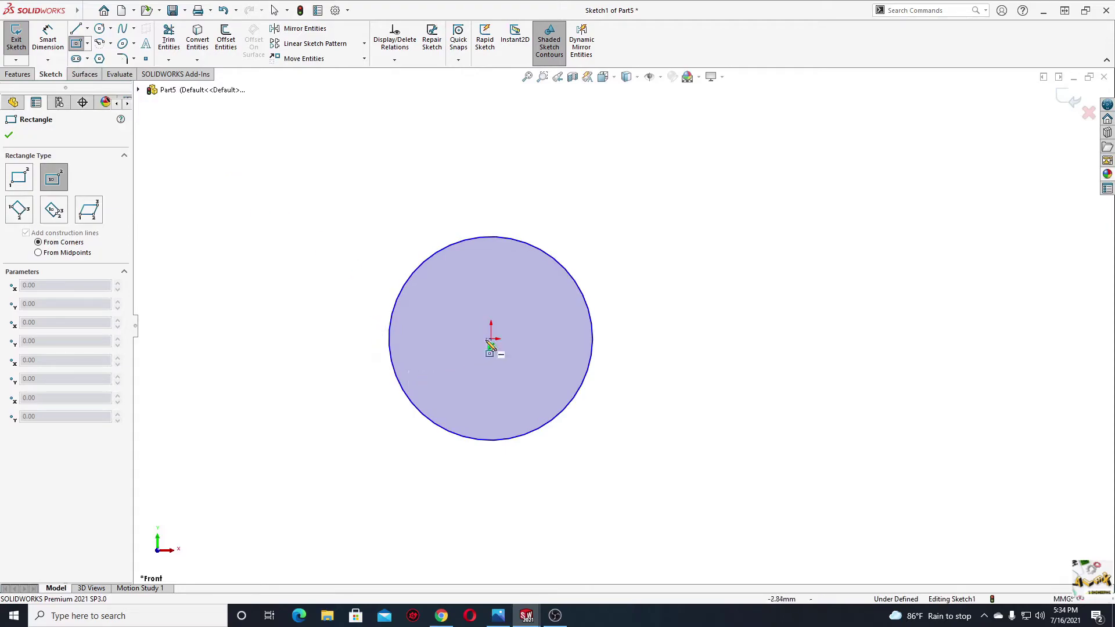
pyautogui.click(451, 379)
pyautogui.press('Escape')
pyautogui.click(452, 313)
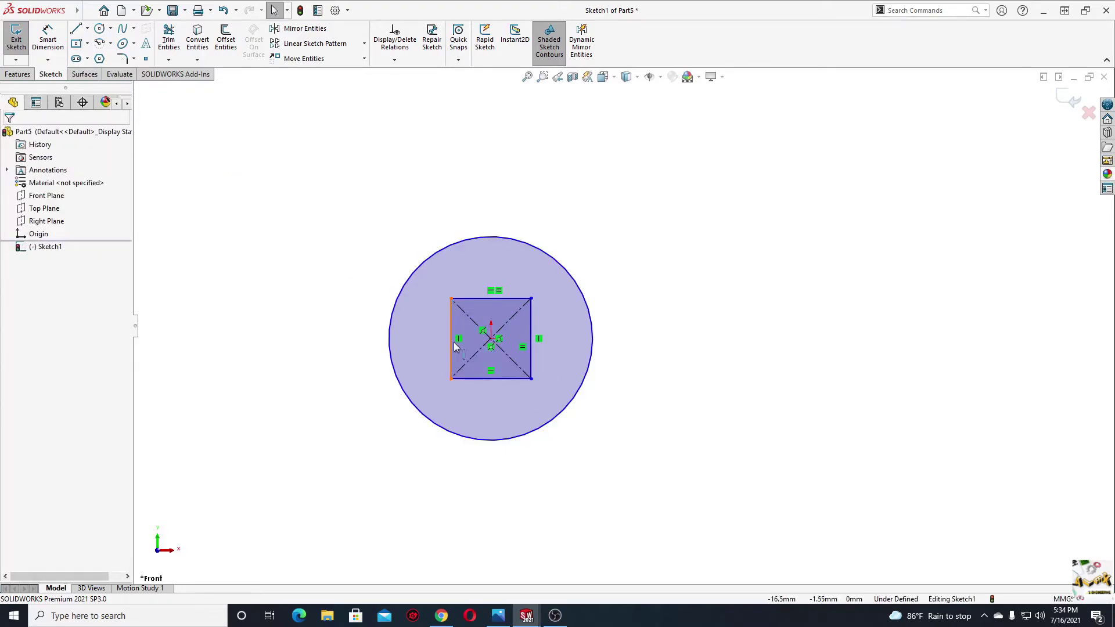
pyautogui.keyDown('ctrl'); pyautogui.click(494, 298); pyautogui.keyUp('ctrl')
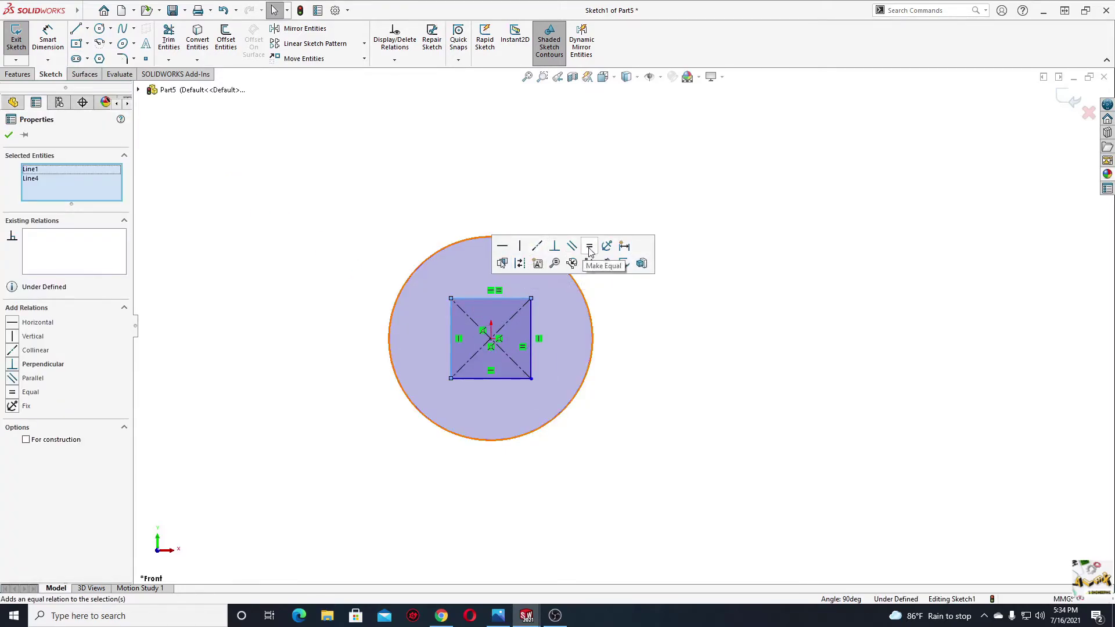
pyautogui.click(610, 259)
pyautogui.hotkey('ctrl', 'z')
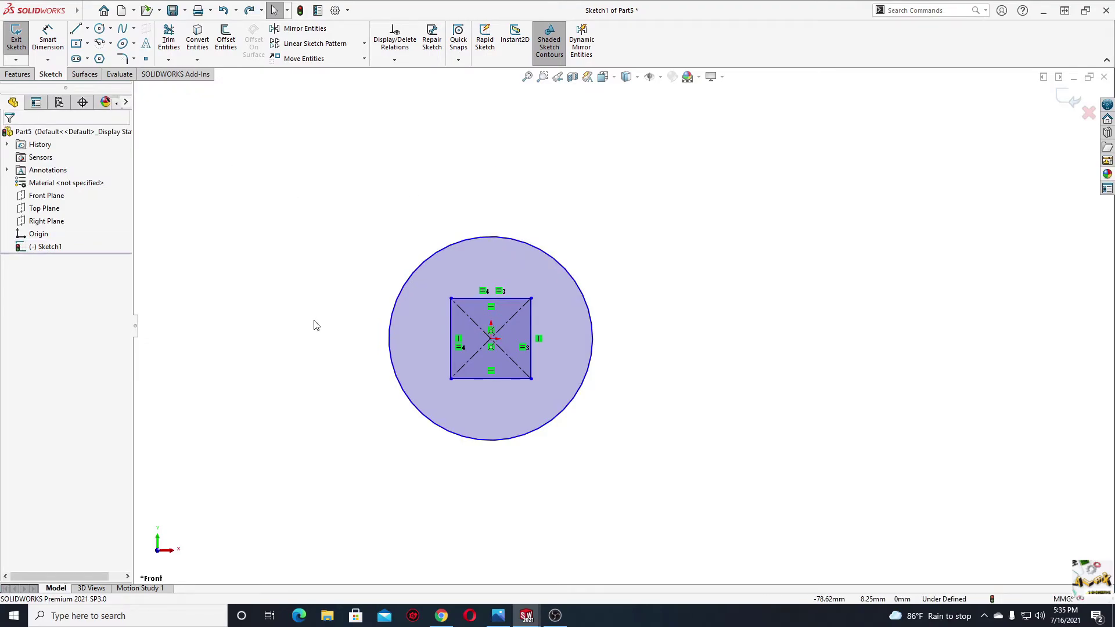
# - Dimension the circle Ø60 mm and the square 20 mm wide
pyautogui.click(52, 40)
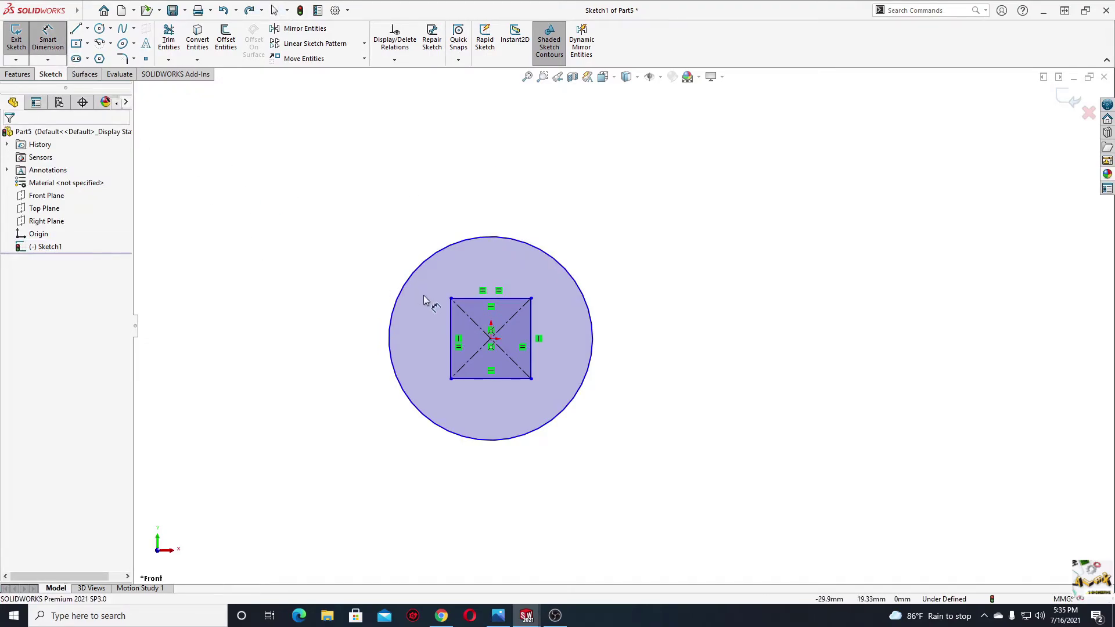
pyautogui.click(402, 295)
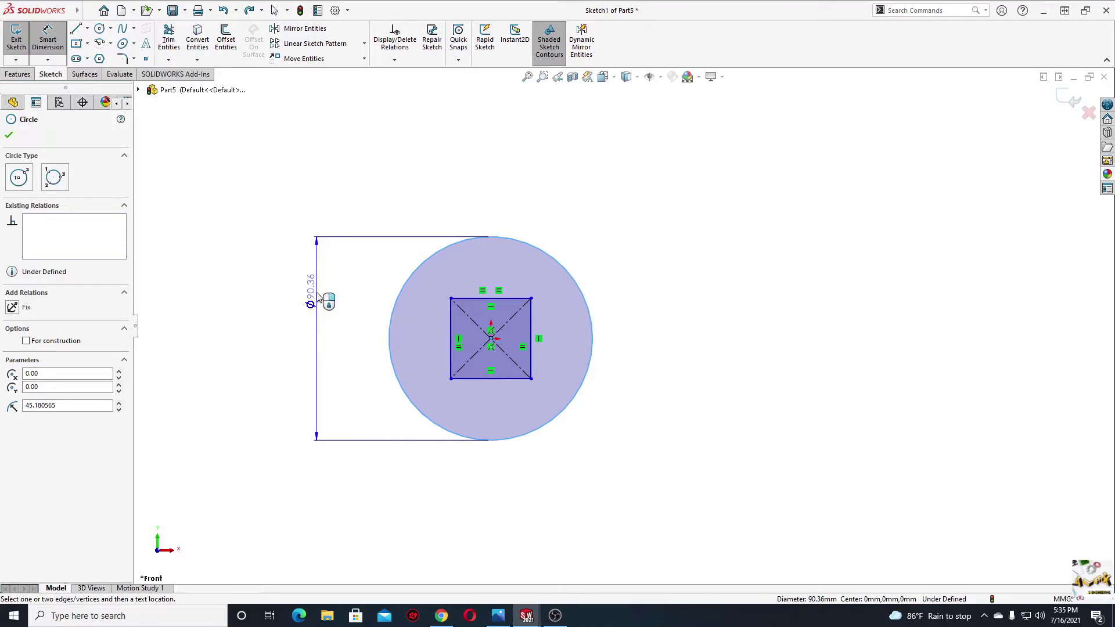
pyautogui.click(319, 298)
pyautogui.write('60')
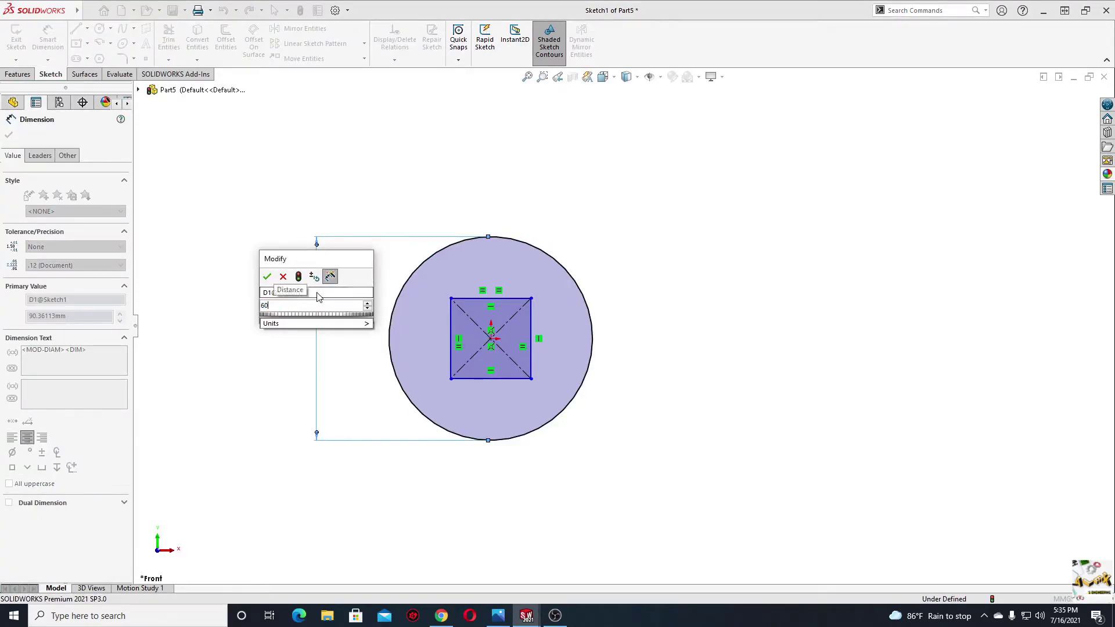
pyautogui.press('Return')
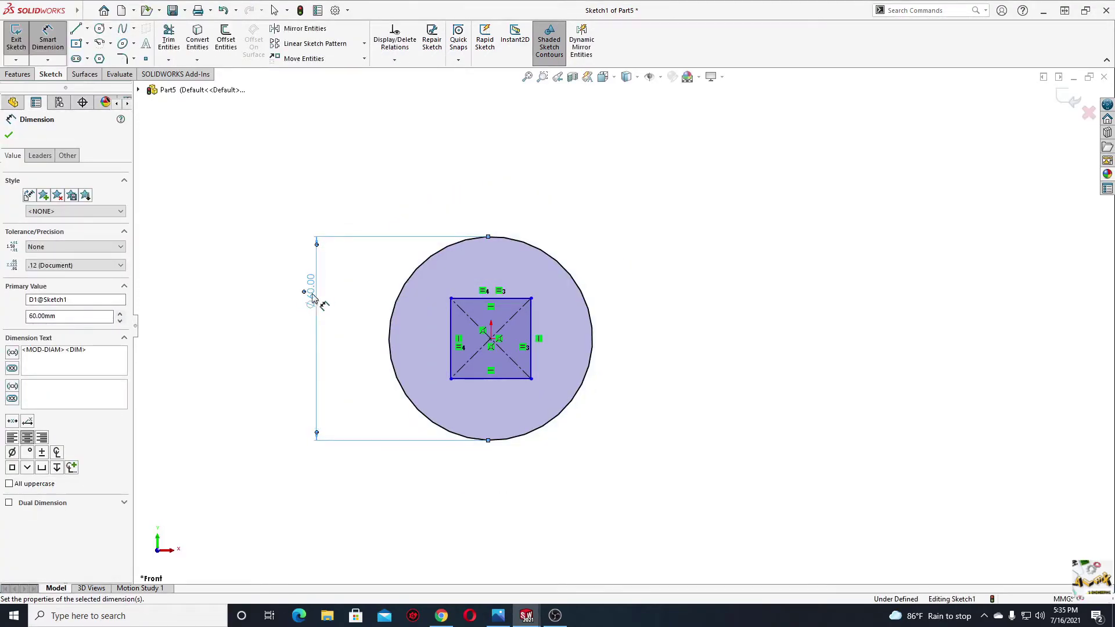
pyautogui.click(480, 299)
pyautogui.click(486, 202)
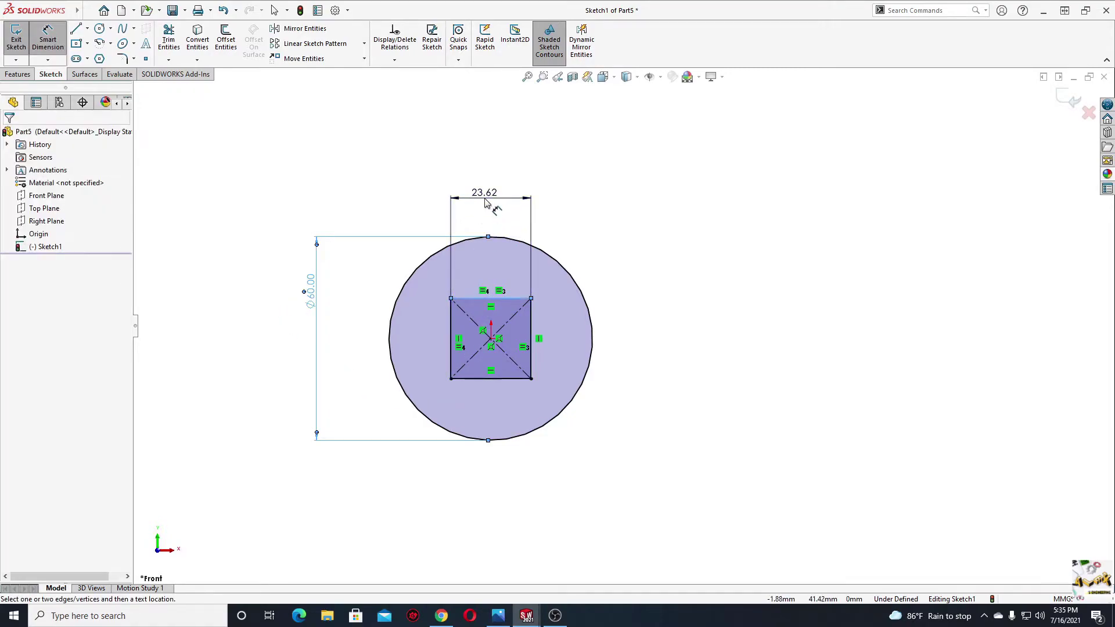
pyautogui.write('20')
pyautogui.press('Return')
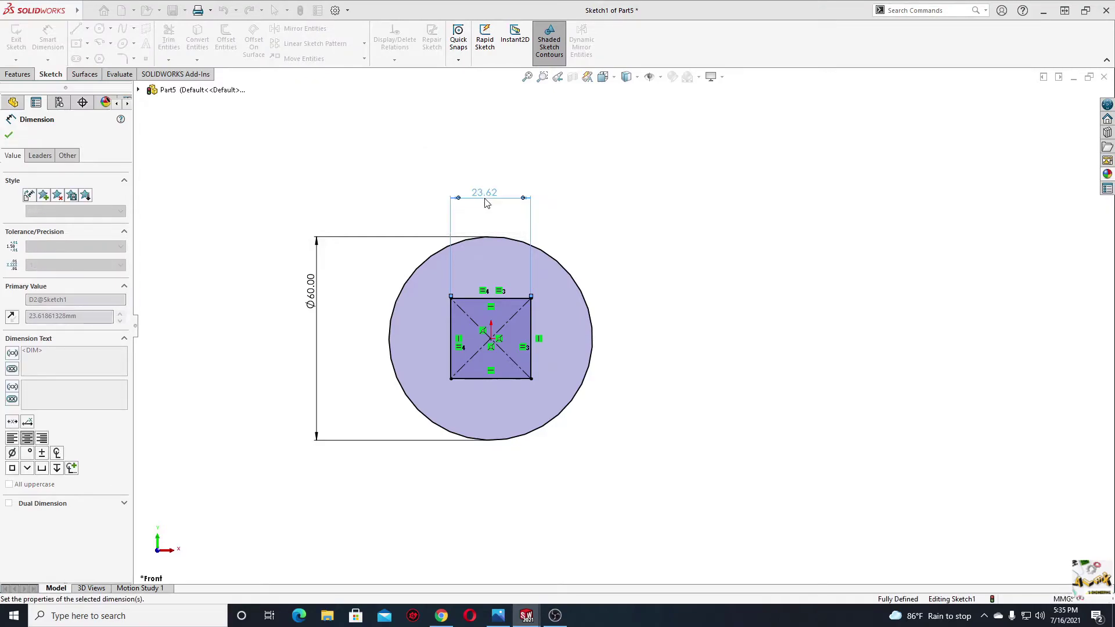
pyautogui.press('Escape')
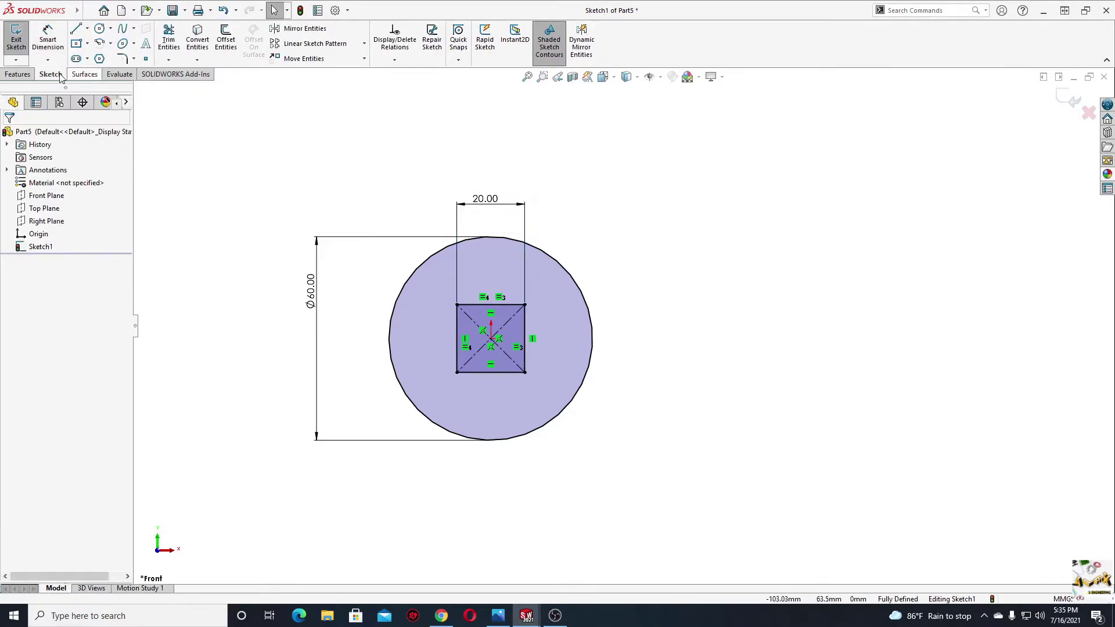
pyautogui.click(22, 75)
# - Extrude the sketch 6 mm into a washer and save it as Part5 washer
pyautogui.click(21, 36)
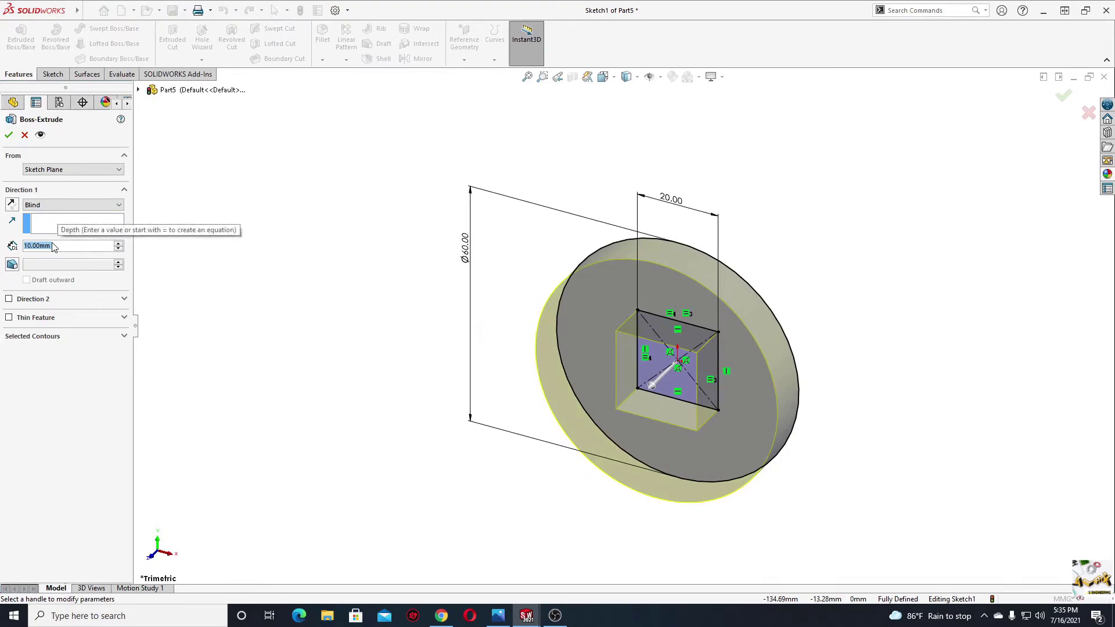
pyautogui.write('6')
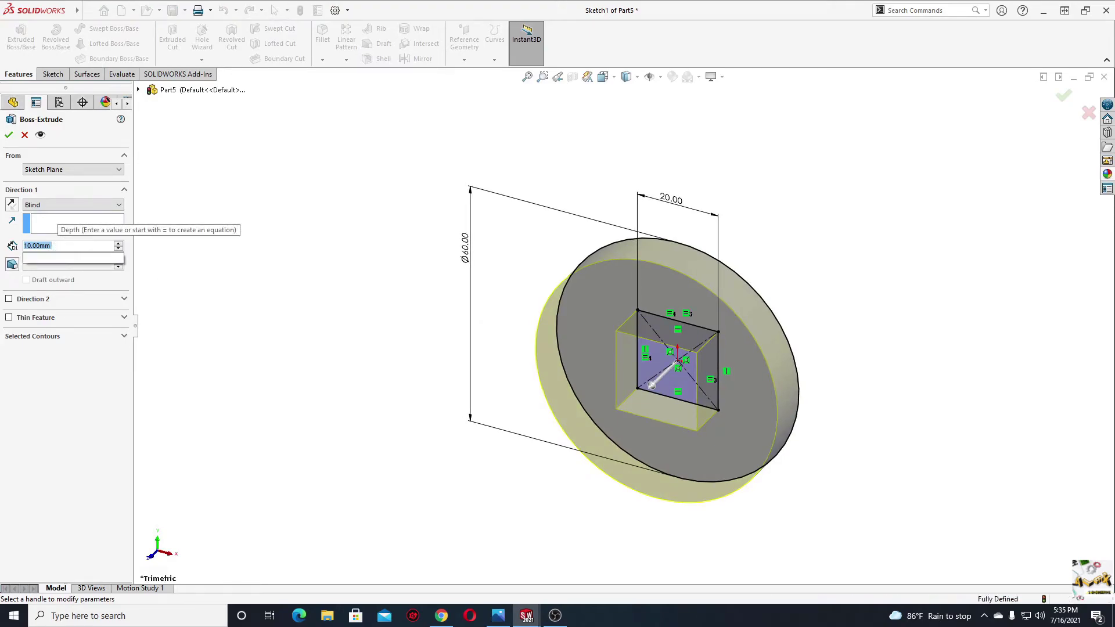
pyautogui.press('Return')
pyautogui.click(9, 135)
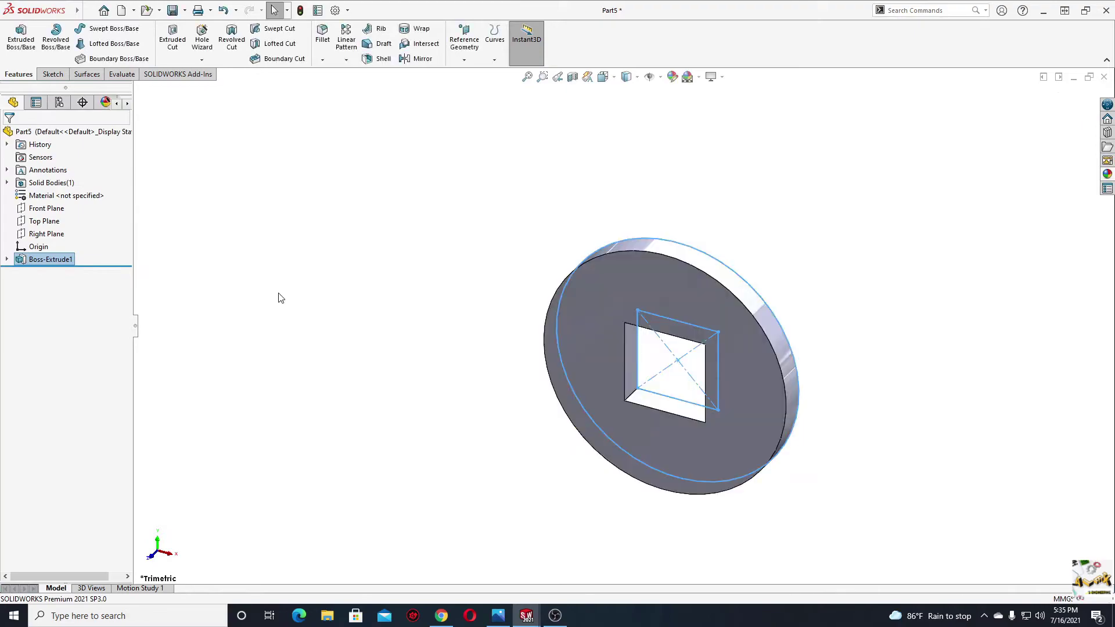
pyautogui.moveTo(480, 348)
pyautogui.mouseDown(button='middle')
pyautogui.moveTo(351, 390)
pyautogui.moveTo(374, 351)
pyautogui.mouseUp(button='middle')
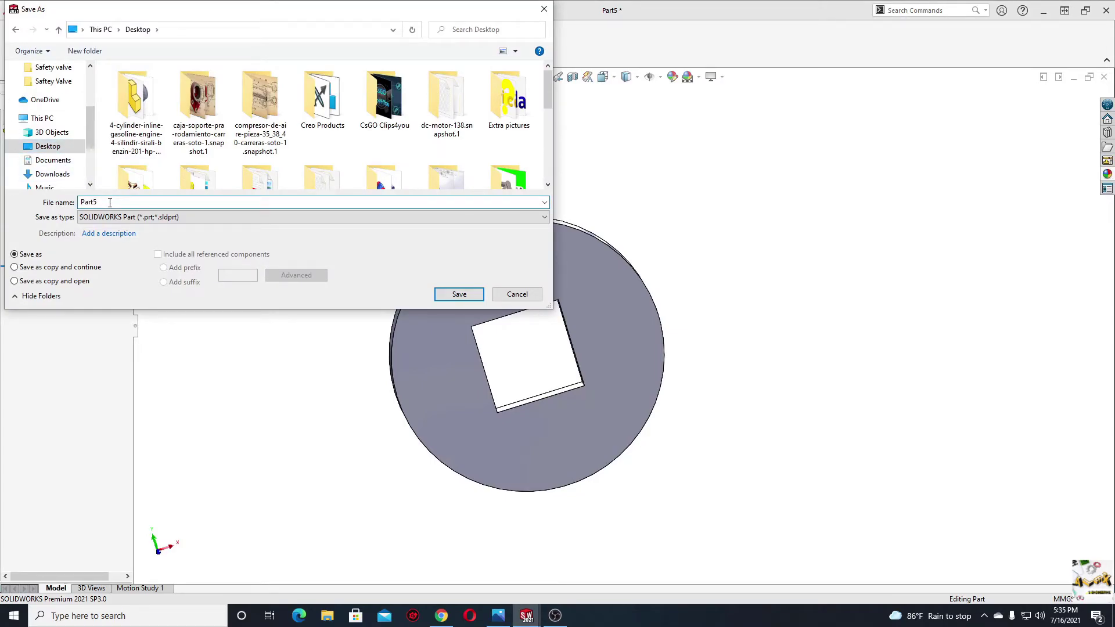
pyautogui.write('r')
pyautogui.press('Return')
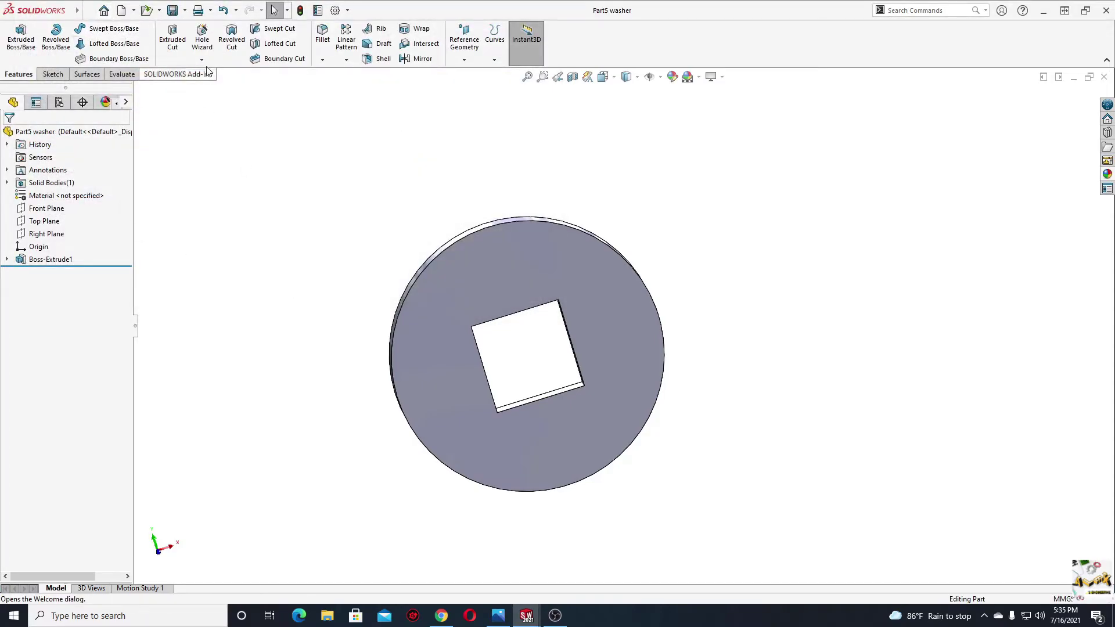
# - Create new part Part6 with a Plain White background and sketch on its Front Plane
pyautogui.click(121, 11)
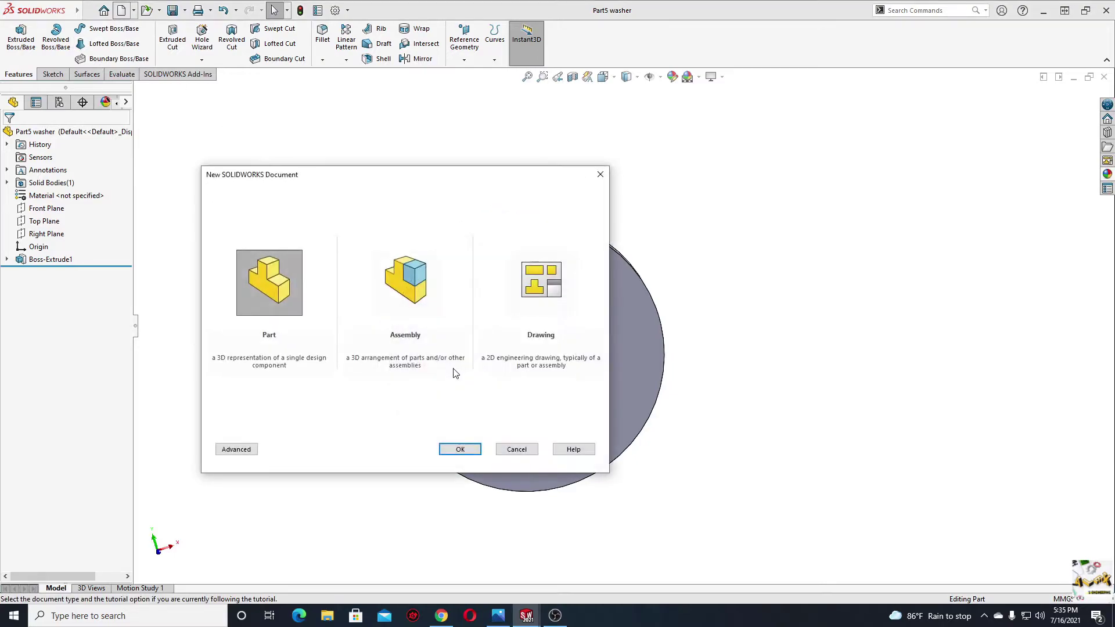
pyautogui.click(470, 456)
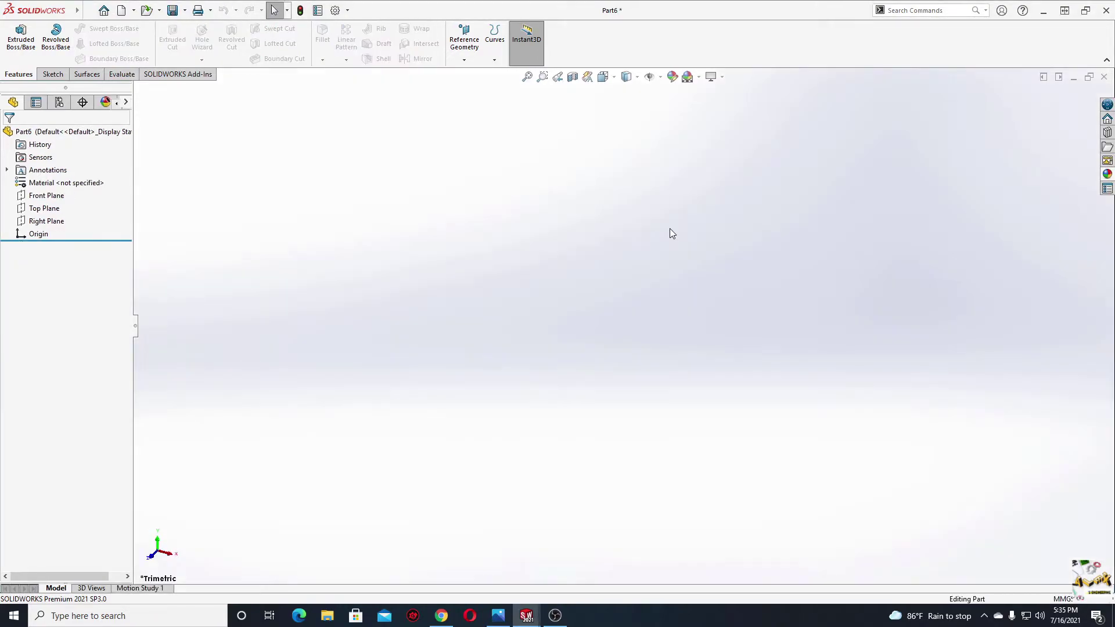
pyautogui.click(700, 82)
pyautogui.click(714, 105)
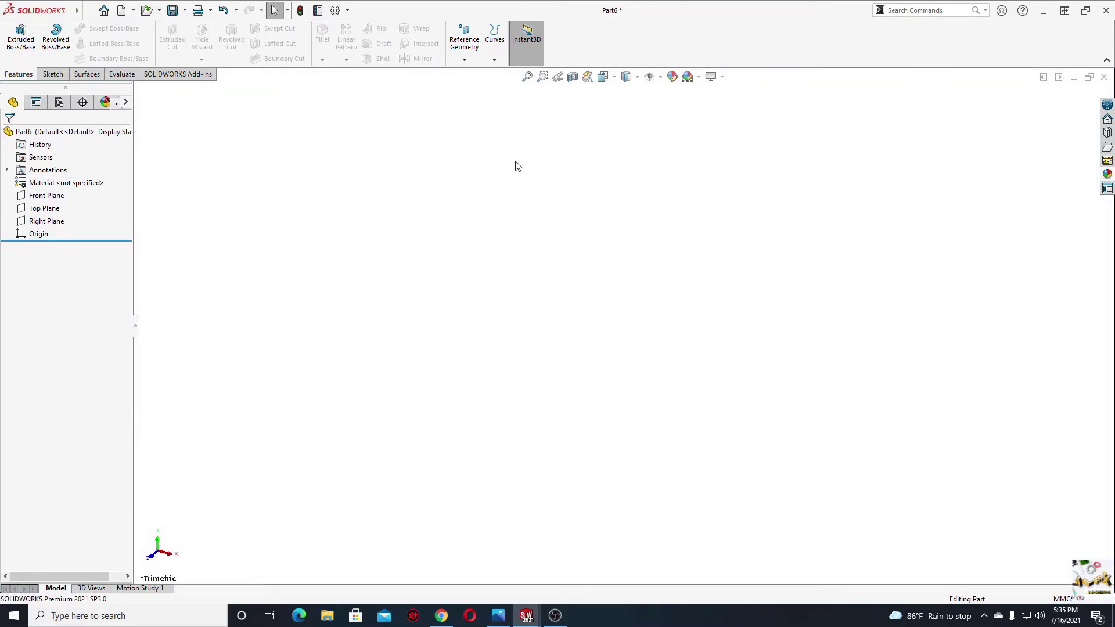
pyautogui.click(48, 197)
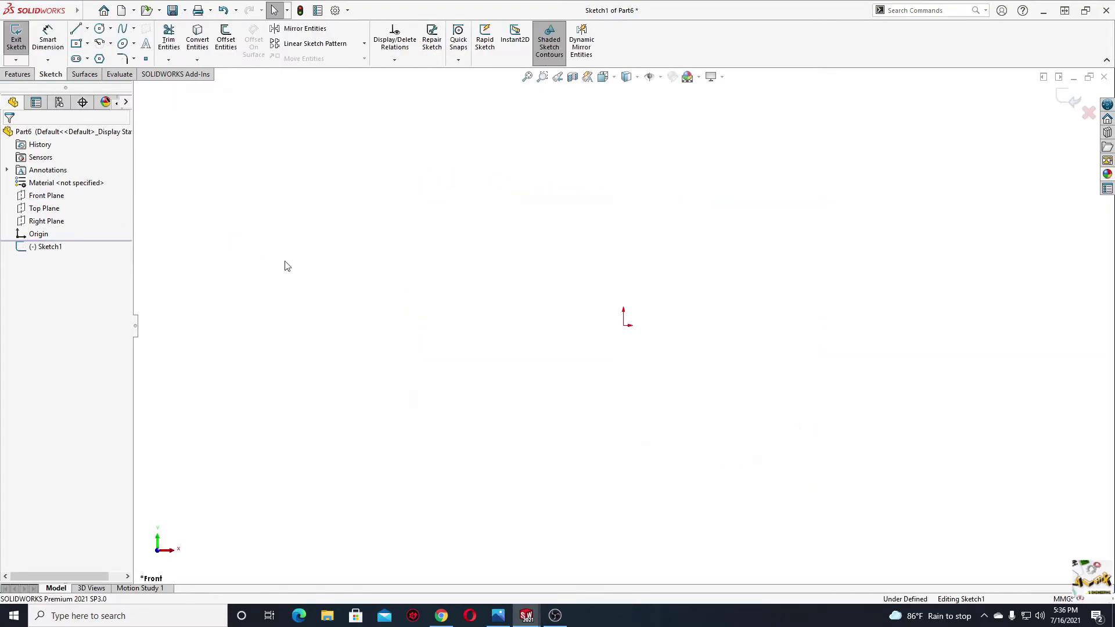
# - Draw a vertical centerline up from the origin
pyautogui.keyDown('ctrl'); pyautogui.moveTo(464, 293); pyautogui.dragTo(239, 316, button='middle'); pyautogui.keyUp('ctrl')
pyautogui.click(86, 29)
pyautogui.click(102, 55)
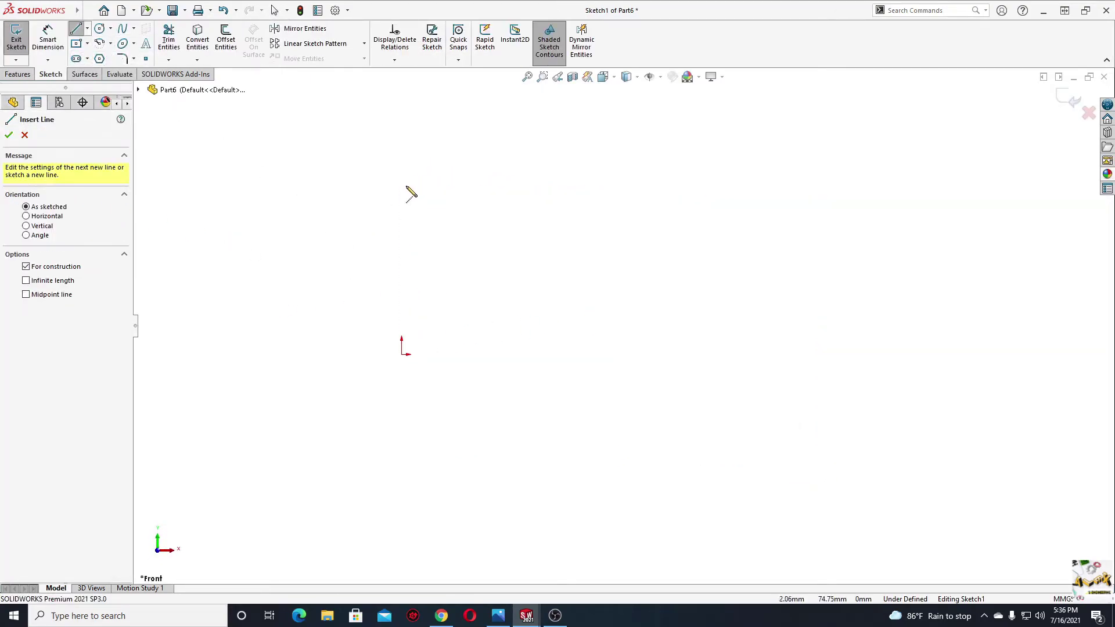
pyautogui.click(402, 184)
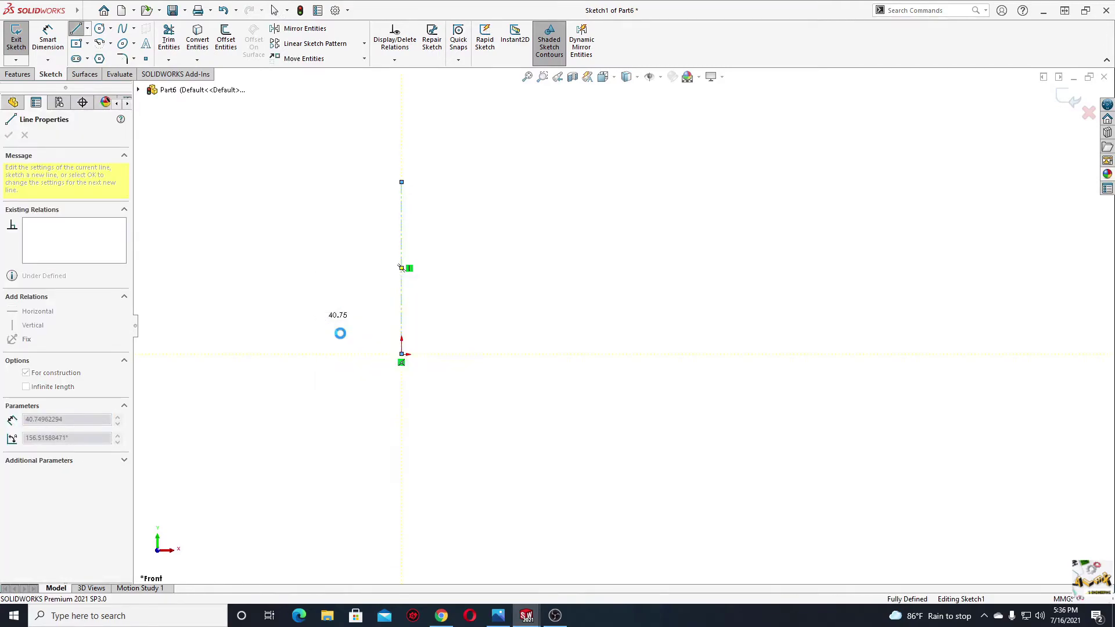
pyautogui.press('Escape')
pyautogui.scroll(3, 366, 343)
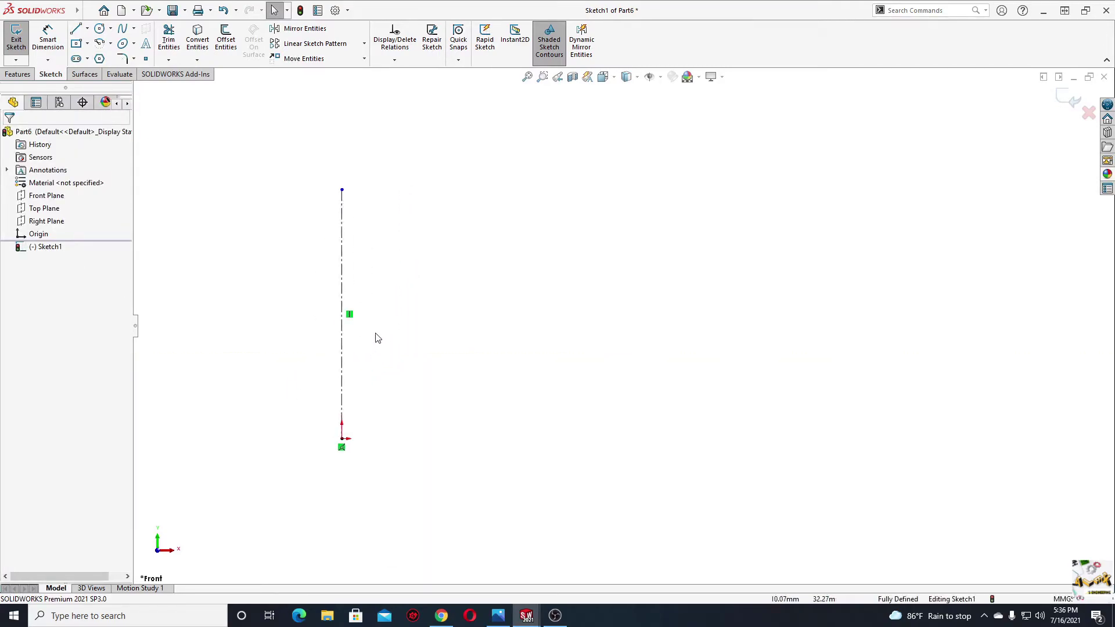
# - Draw the stepped line profile beside the centerline and close it at its start point
pyautogui.click(77, 29)
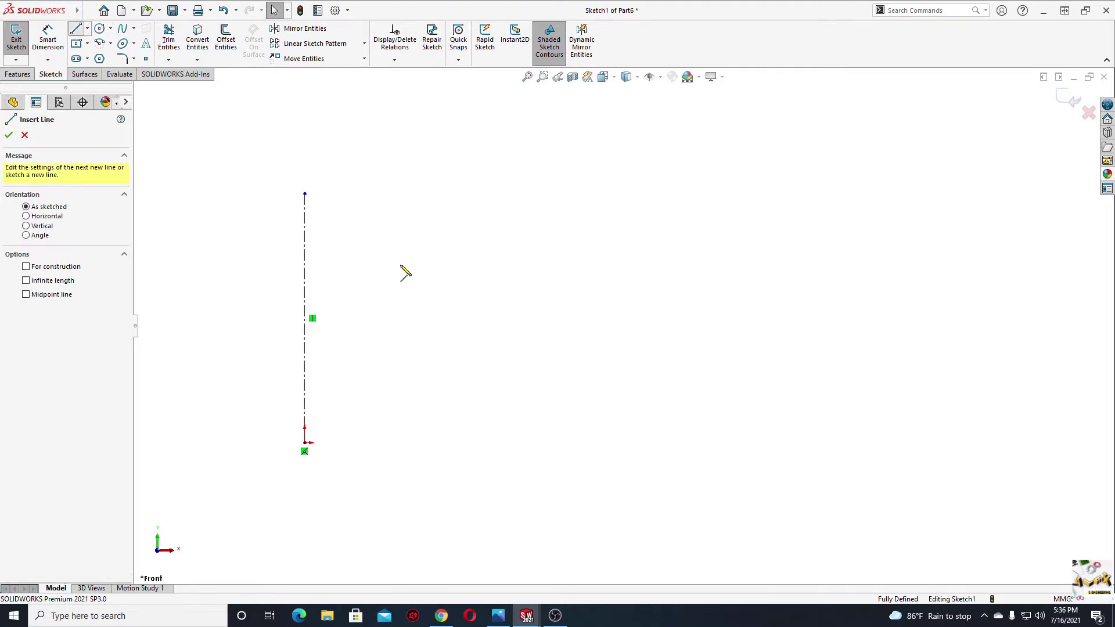
pyautogui.click(409, 447)
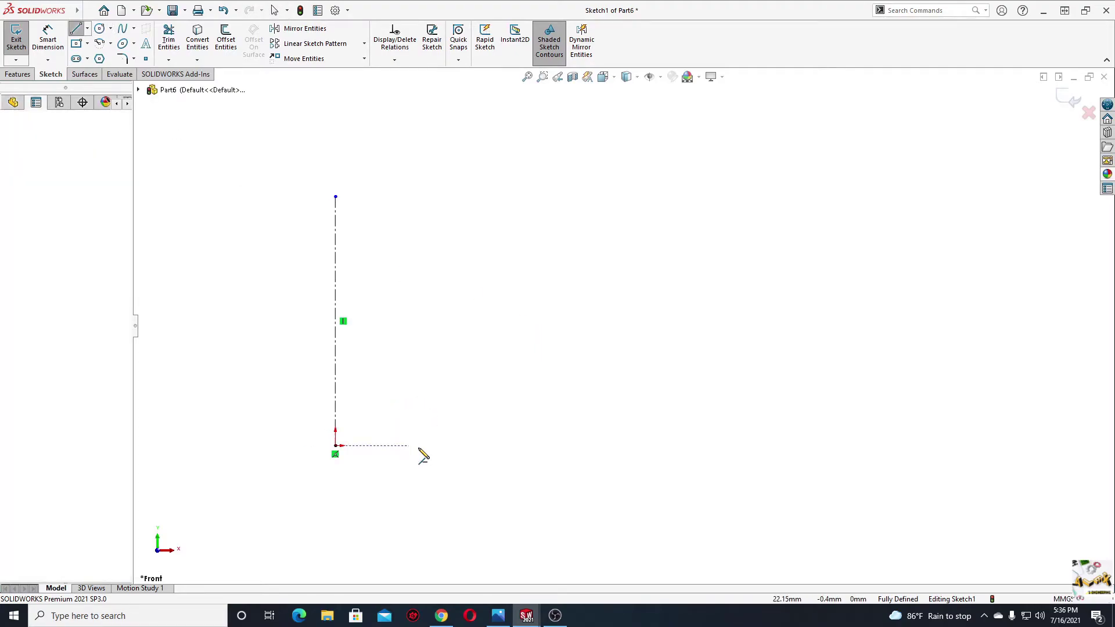
pyautogui.click(440, 446)
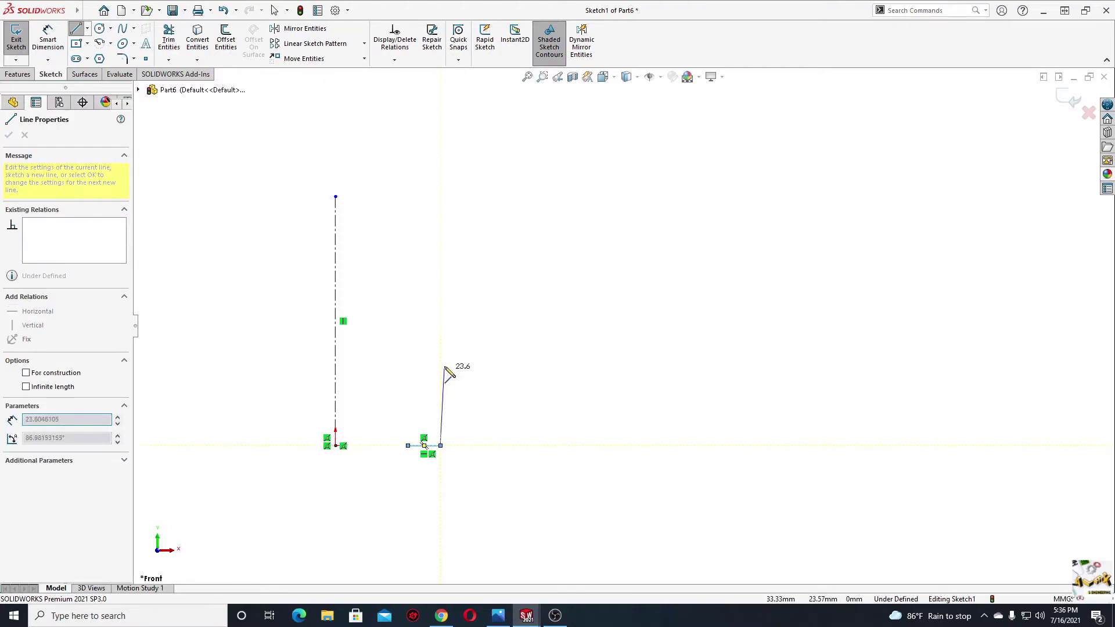
pyautogui.click(440, 336)
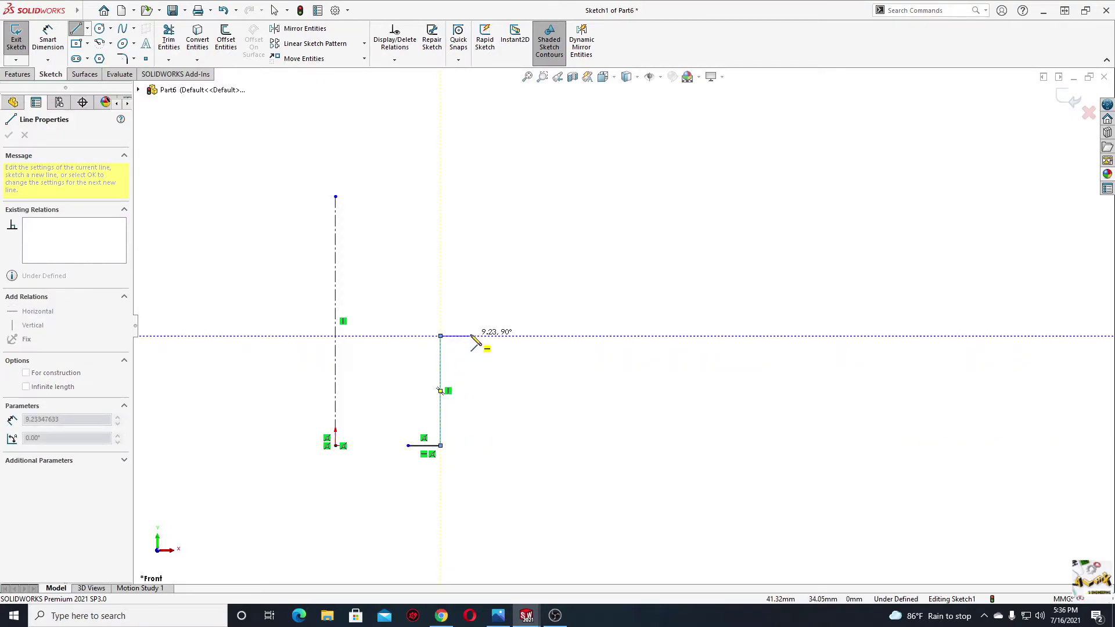
pyautogui.click(472, 336)
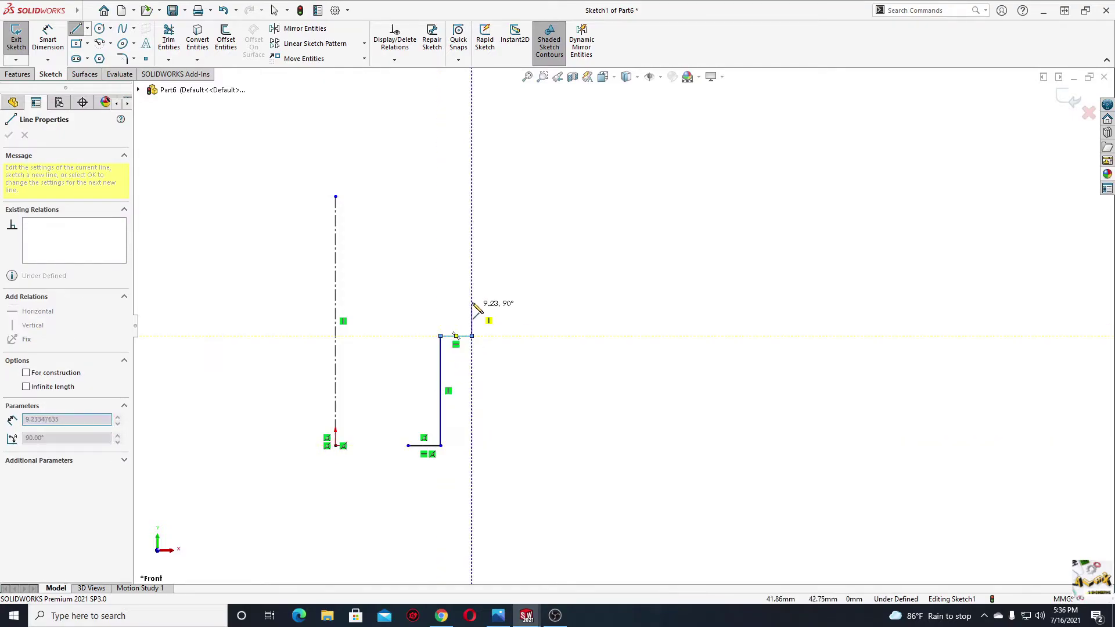
pyautogui.click(456, 253)
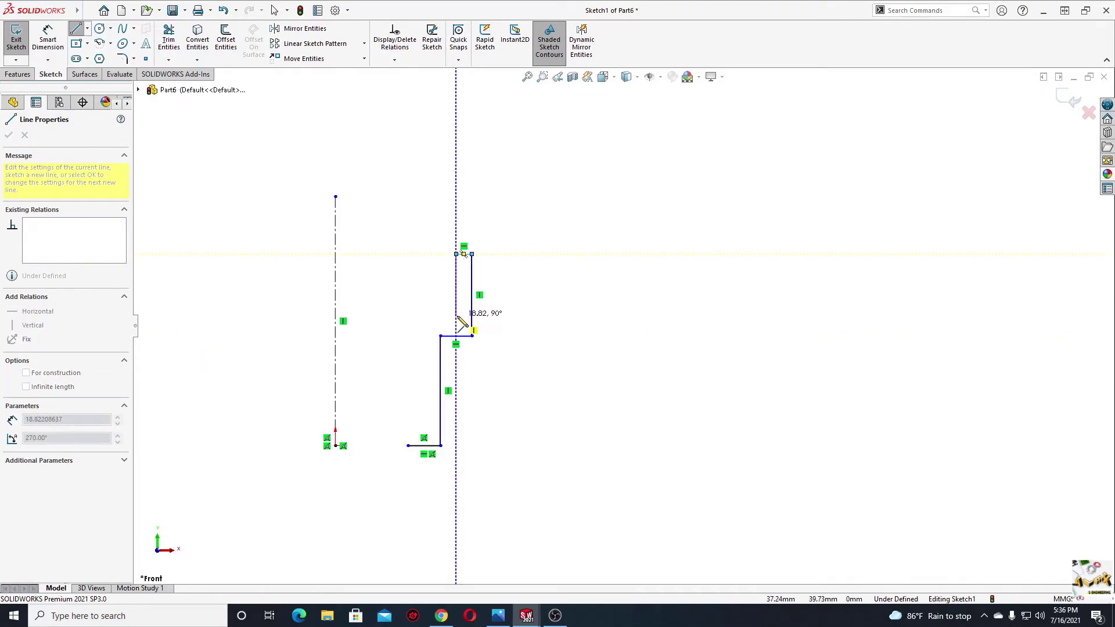
pyautogui.doubleClick(457, 317)
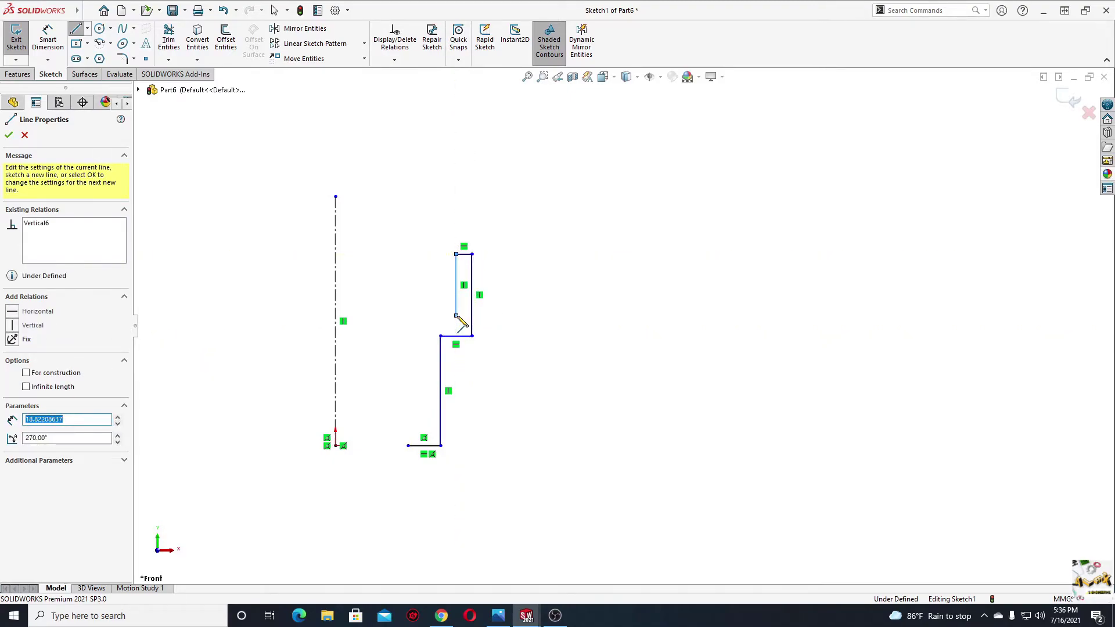
pyautogui.click(456, 317)
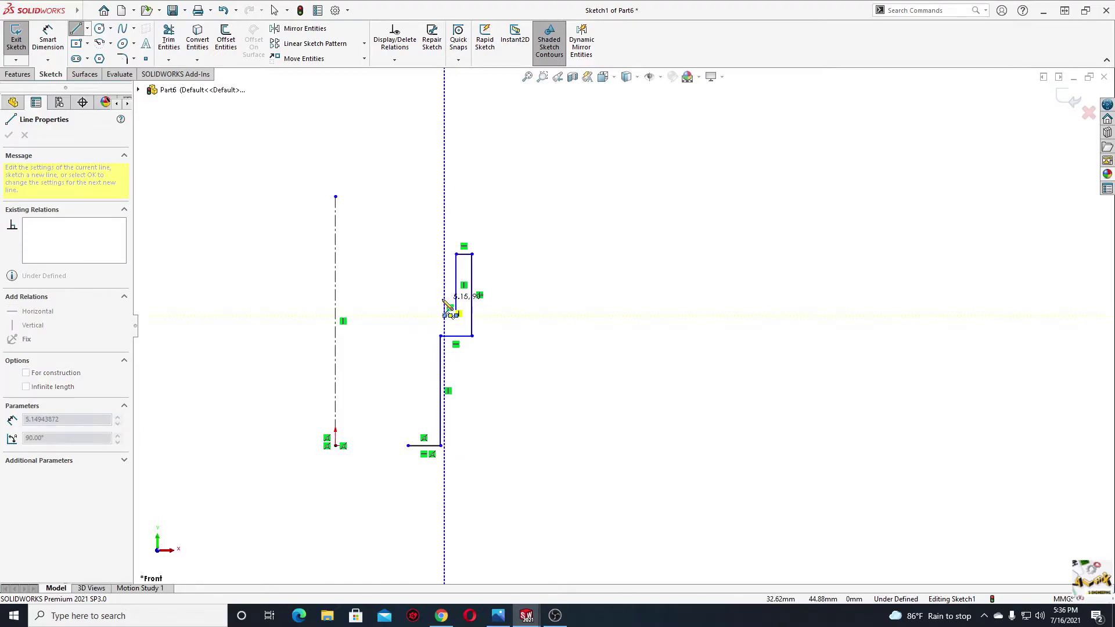
pyautogui.click(408, 299)
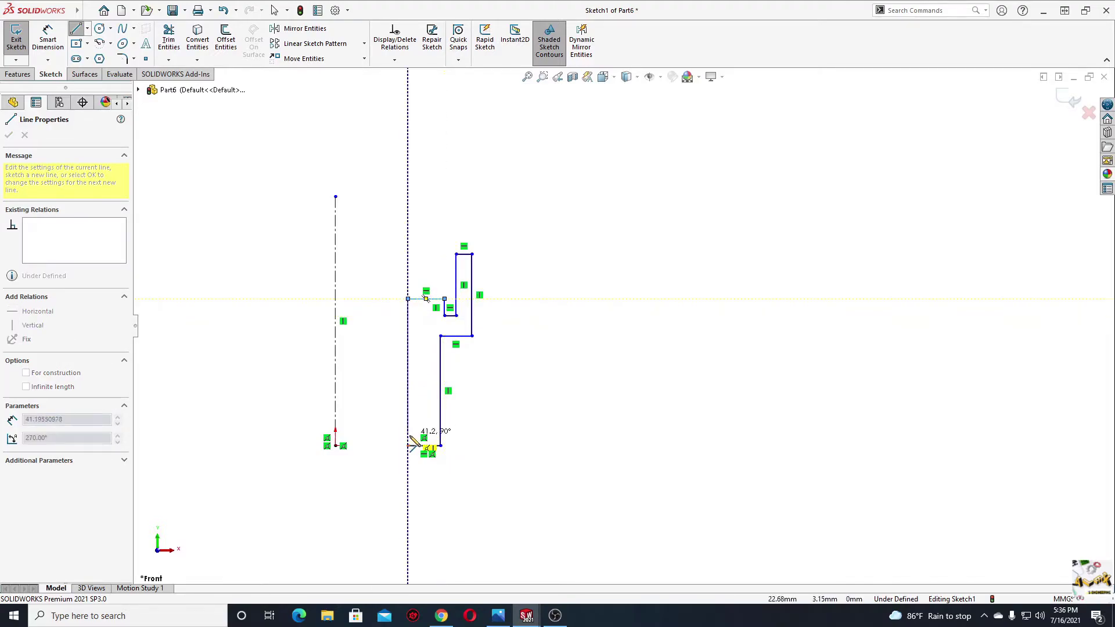
pyautogui.click(408, 446)
pyautogui.press('Escape')
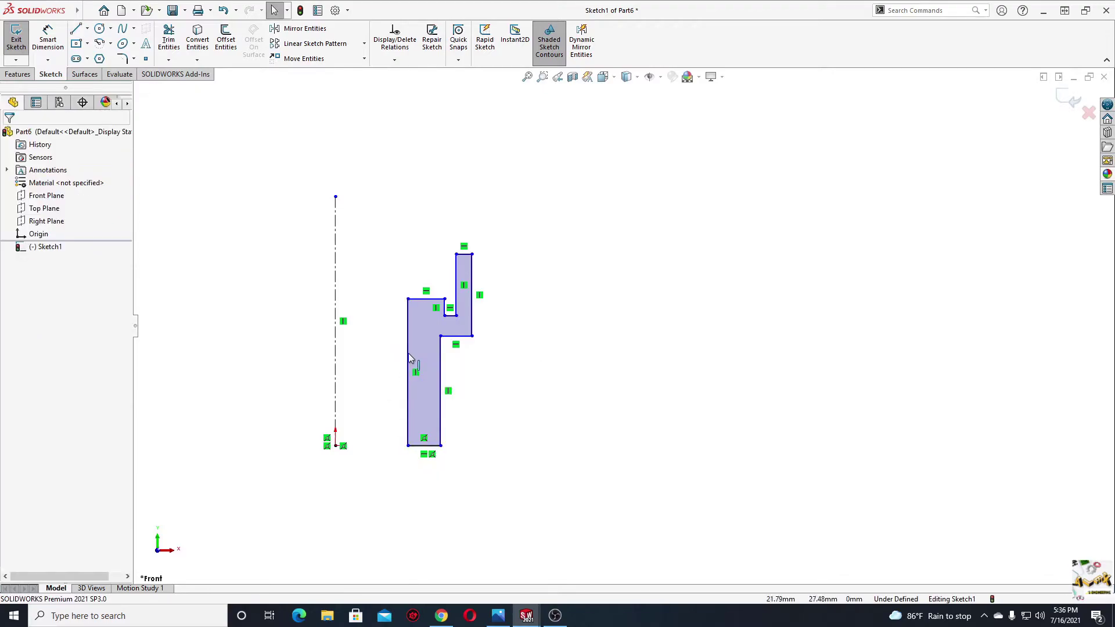
pyautogui.scroll(-2, 357, 352)
pyautogui.keyDown('ctrl'); pyautogui.moveTo(431, 351); pyautogui.dragTo(438, 382, button='middle'); pyautogui.keyUp('ctrl')
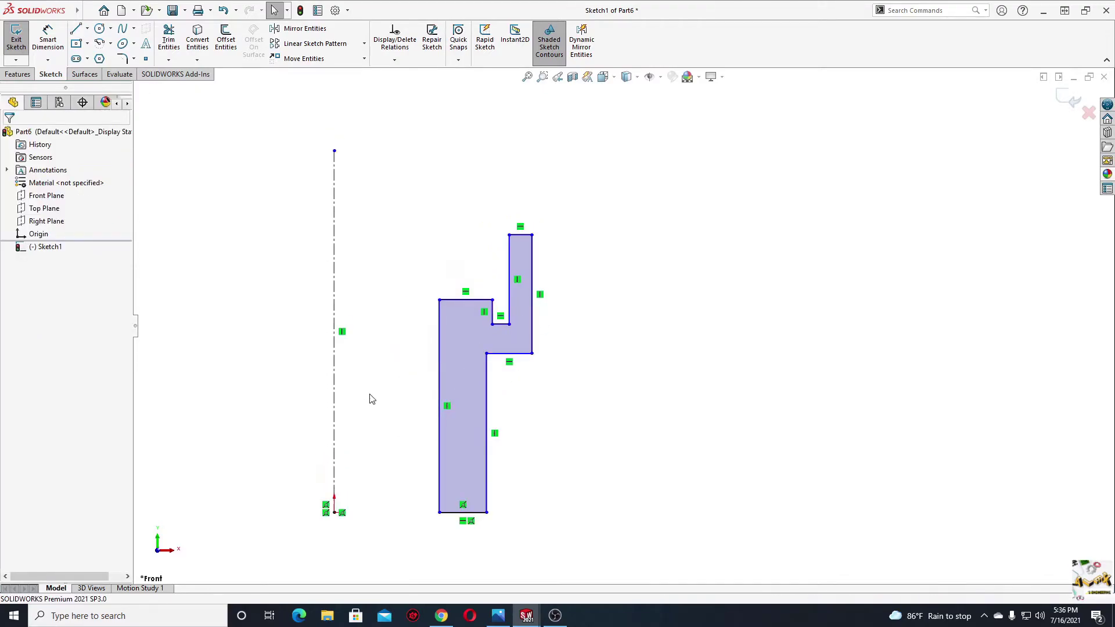
# - Dimension the profile's overall top-to-bottom height as 75 mm
pyautogui.click(47, 38)
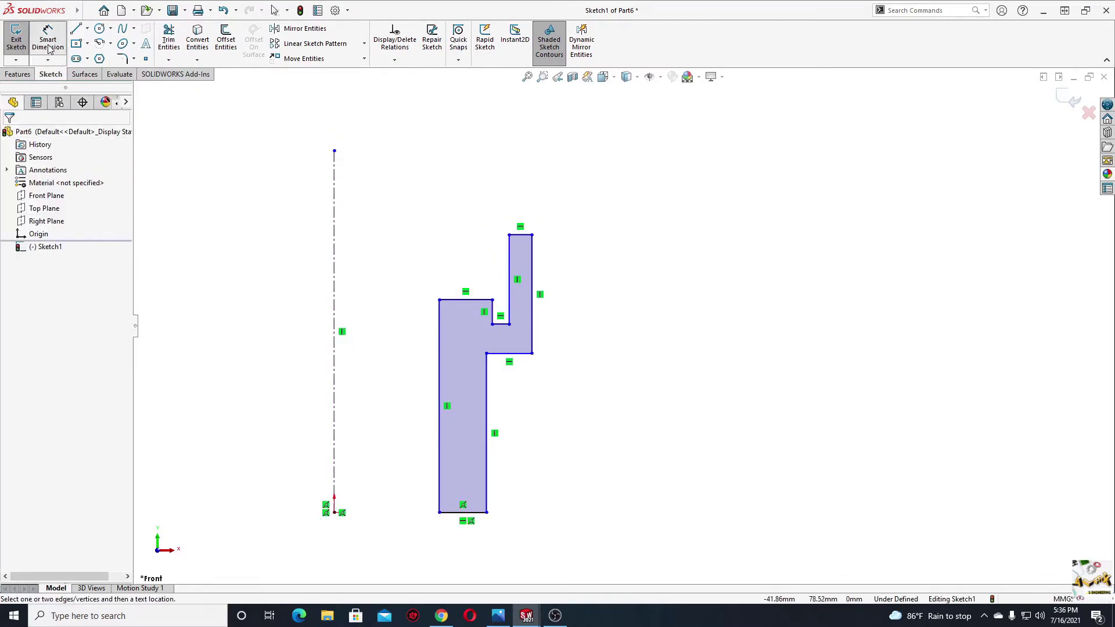
pyautogui.click(523, 236)
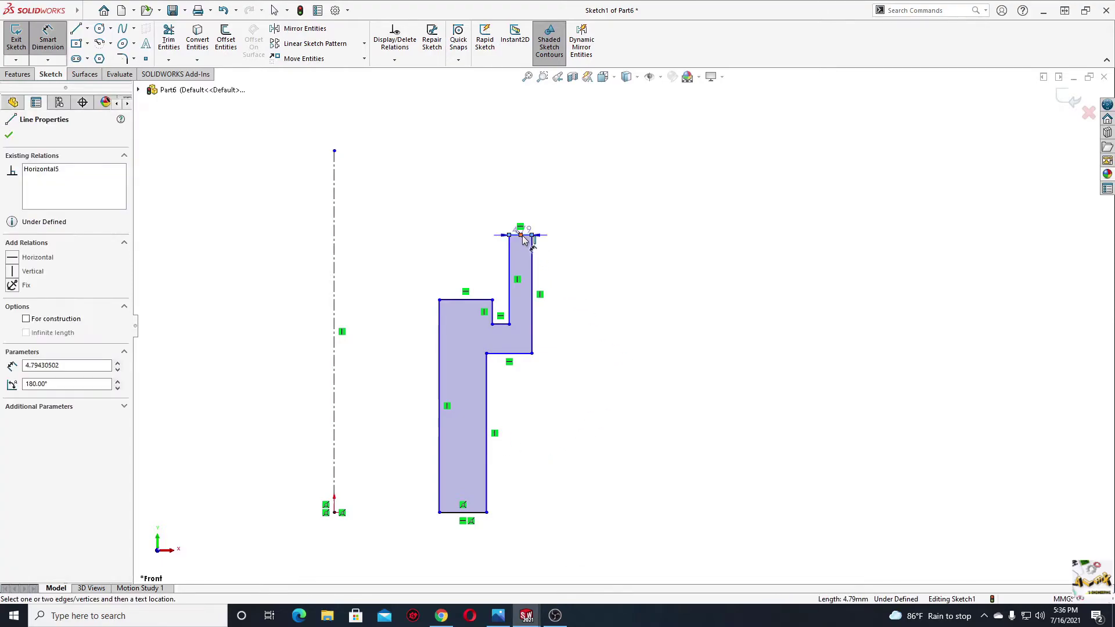
pyautogui.click(479, 513)
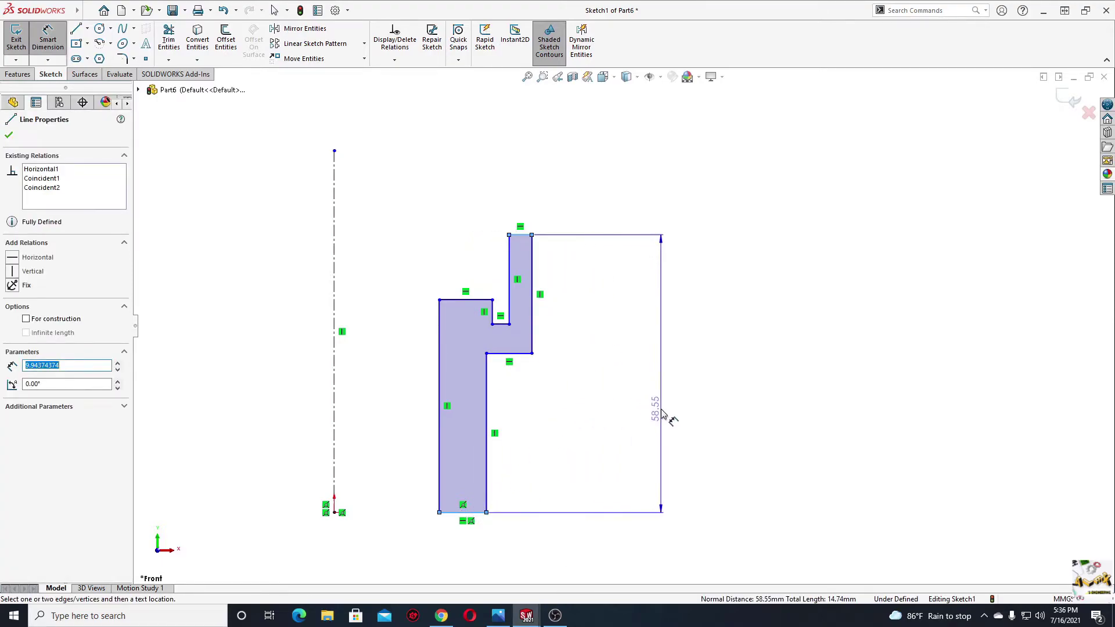
pyautogui.click(664, 414)
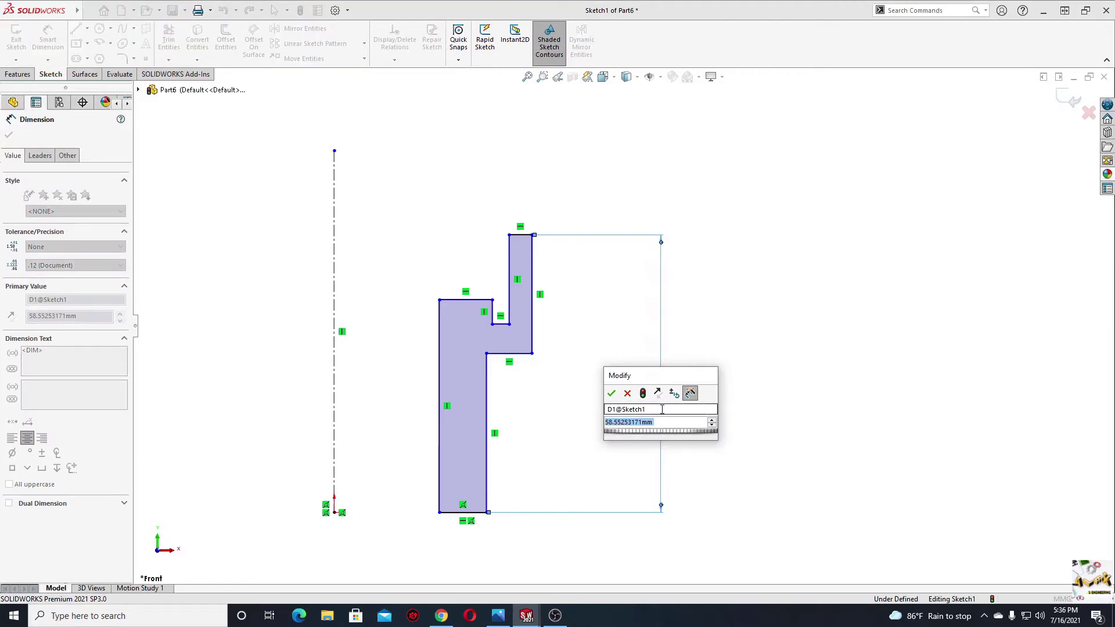
pyautogui.write('75')
pyautogui.press('Return')
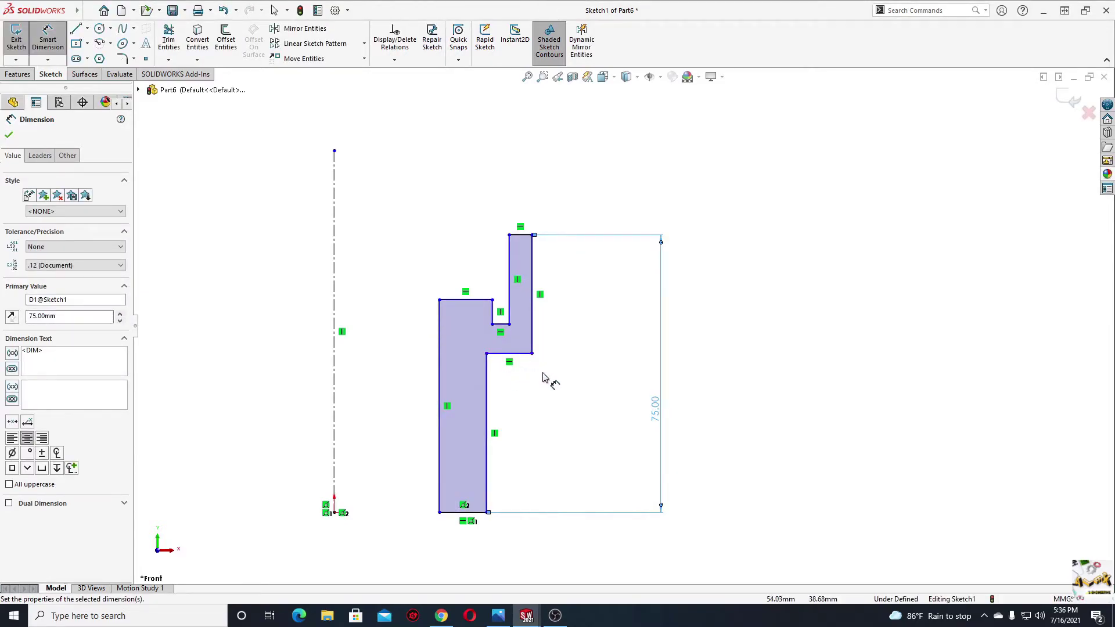
# - Dimension the lower step at 42 mm and the notch at 3 mm, then start the left-edge centreline offset
pyautogui.click(488, 409)
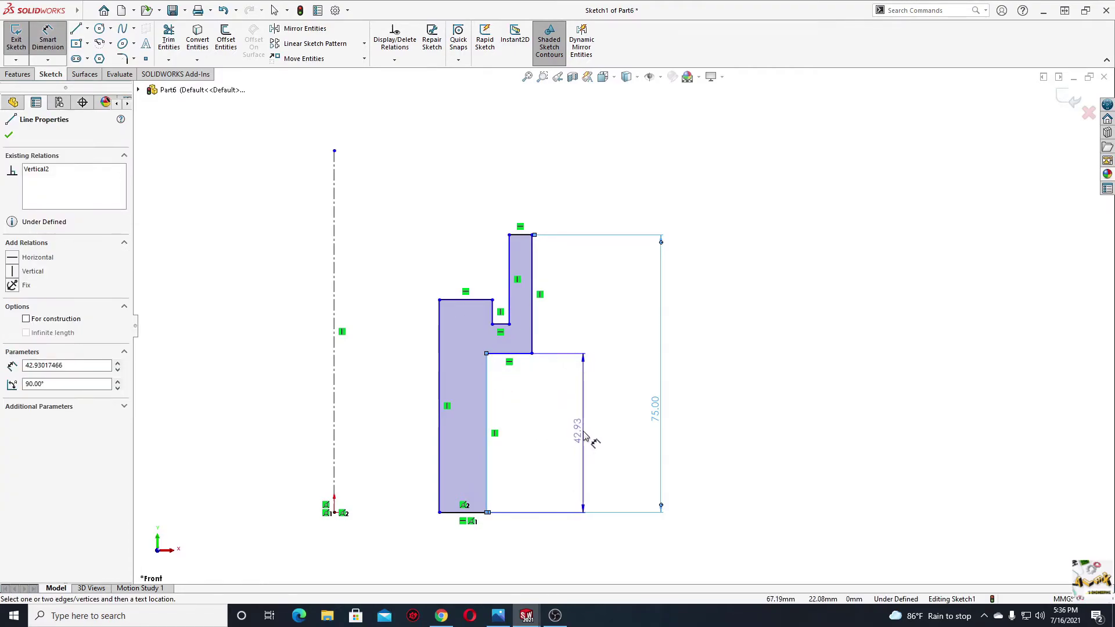
pyautogui.click(585, 437)
pyautogui.press('Return')
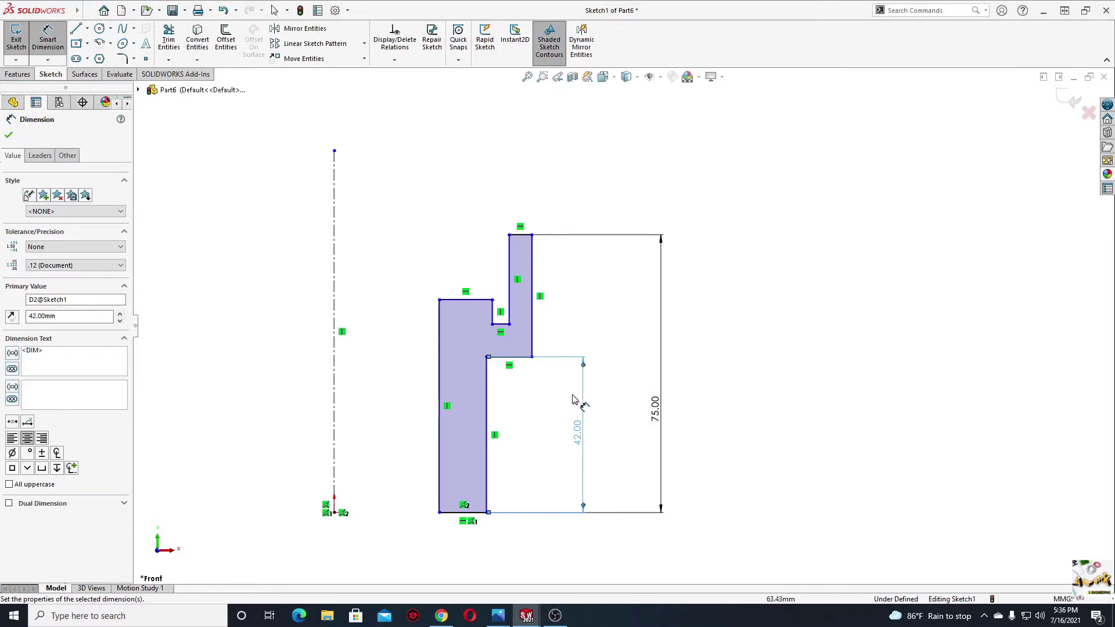
pyautogui.click(494, 318)
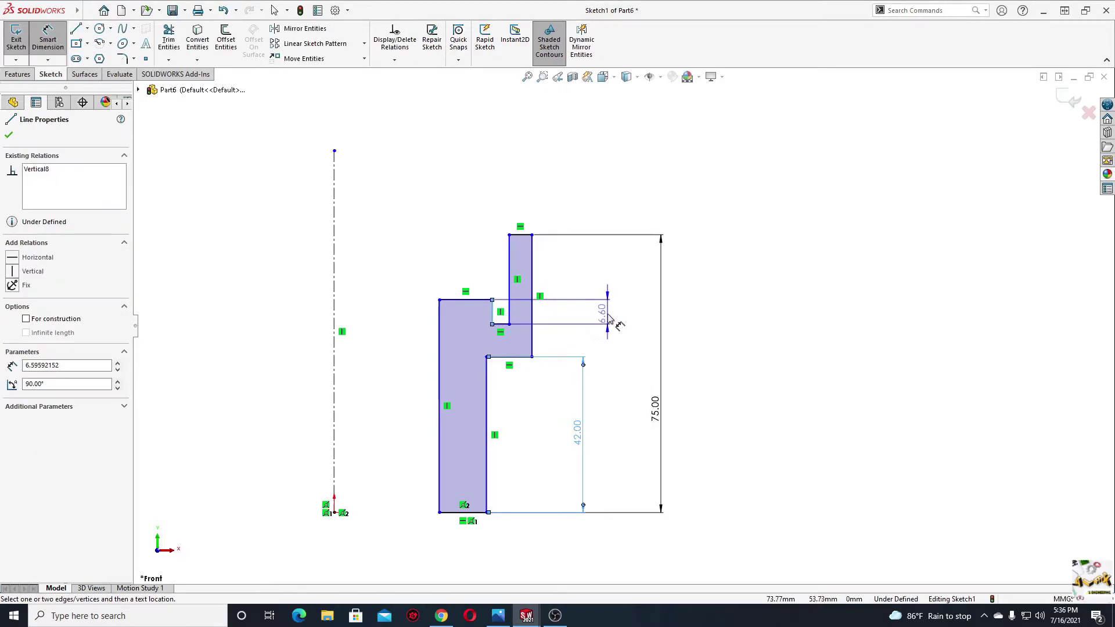
pyautogui.click(608, 317)
pyautogui.write('3')
pyautogui.press('Return')
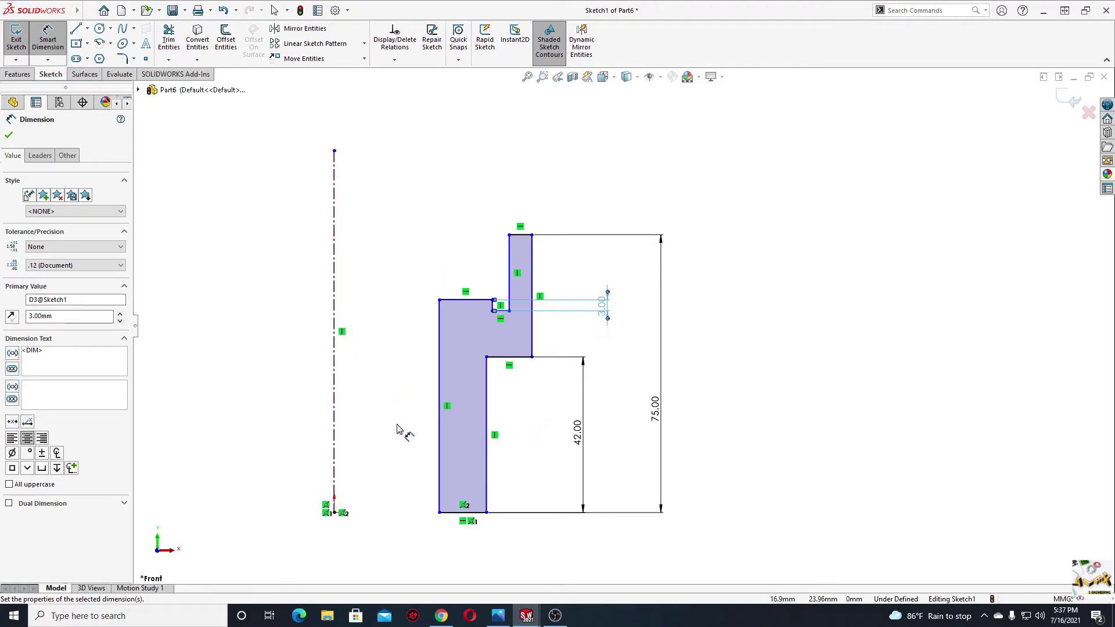
pyautogui.click(440, 390)
pyautogui.click(335, 411)
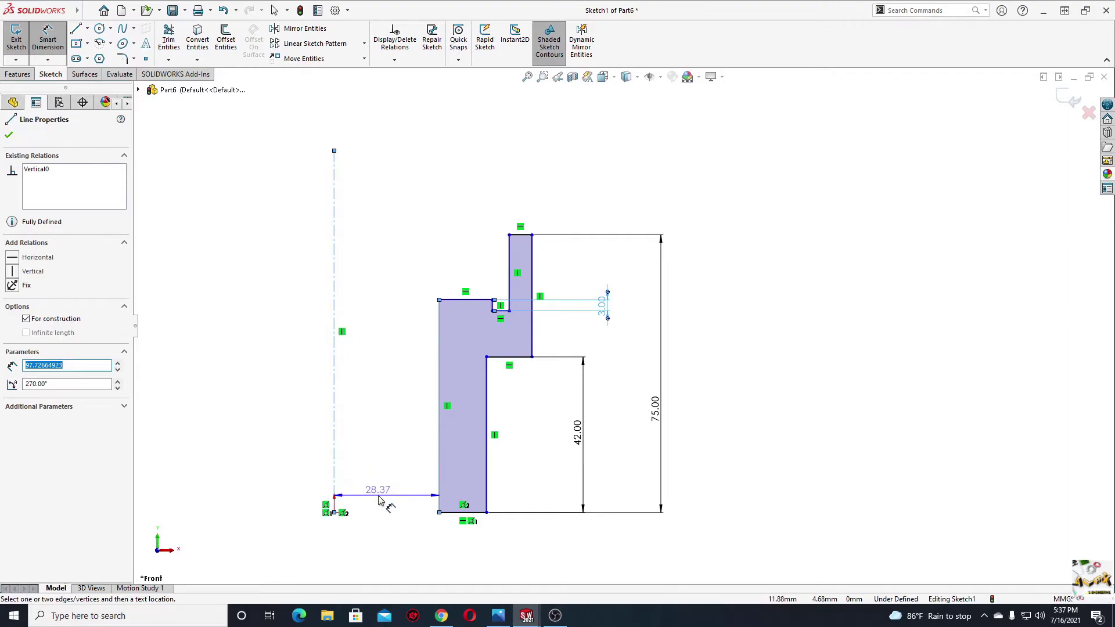
# - Set the left edge 28 mm and the base inner edge 87.88/2 from the centreline
pyautogui.click(379, 500)
pyautogui.write('5')
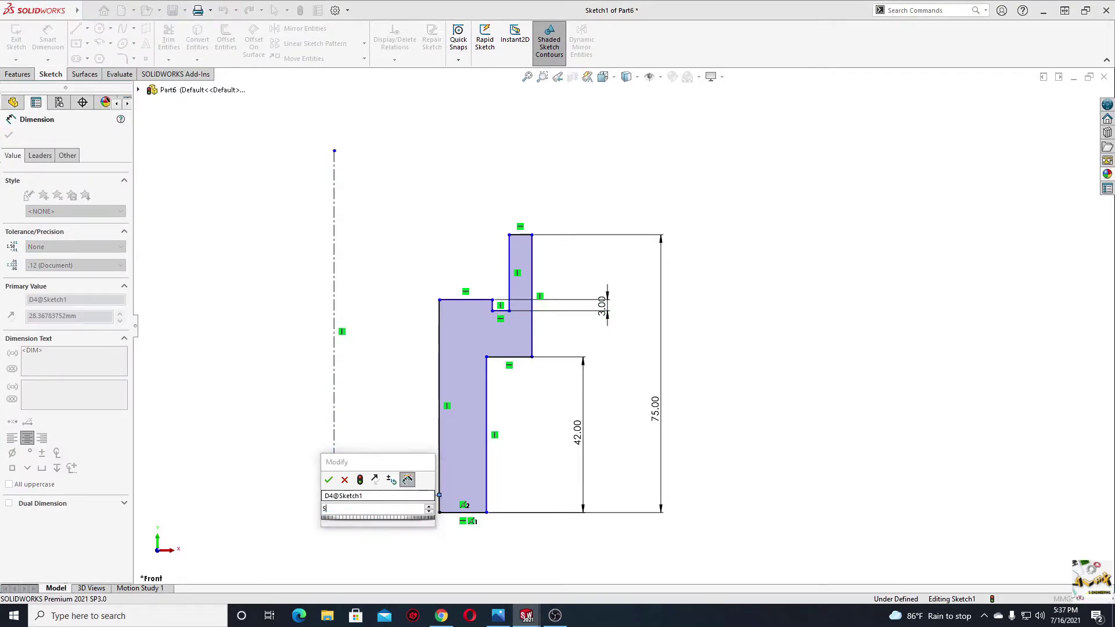
pyautogui.press('BackSpace')
pyautogui.write('28')
pyautogui.press('Return')
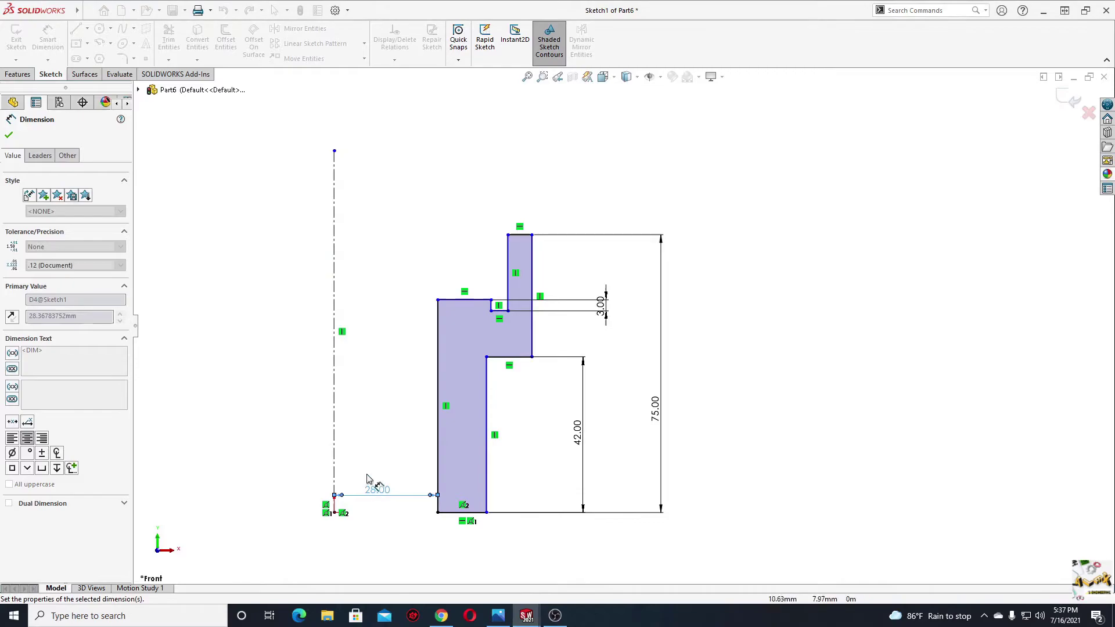
pyautogui.click(486, 406)
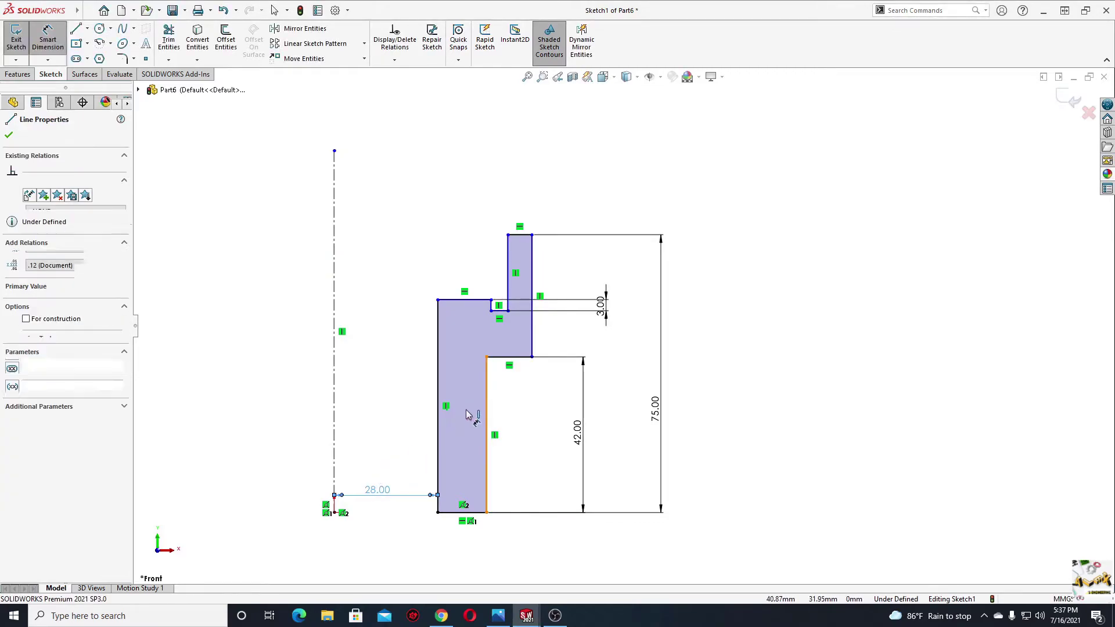
pyautogui.click(334, 447)
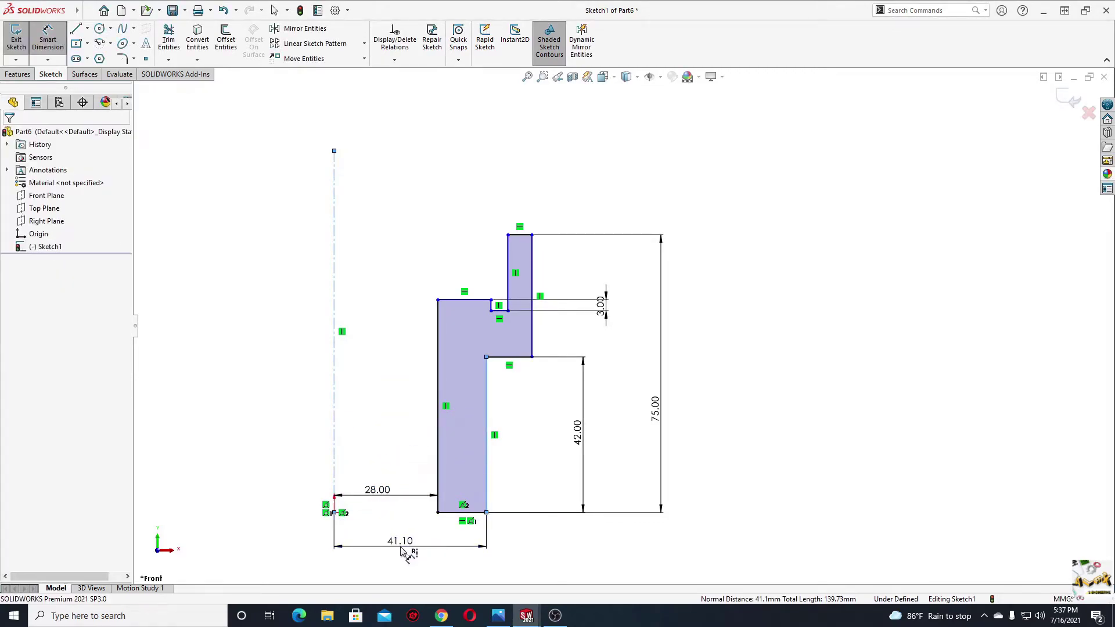
pyautogui.click(400, 550)
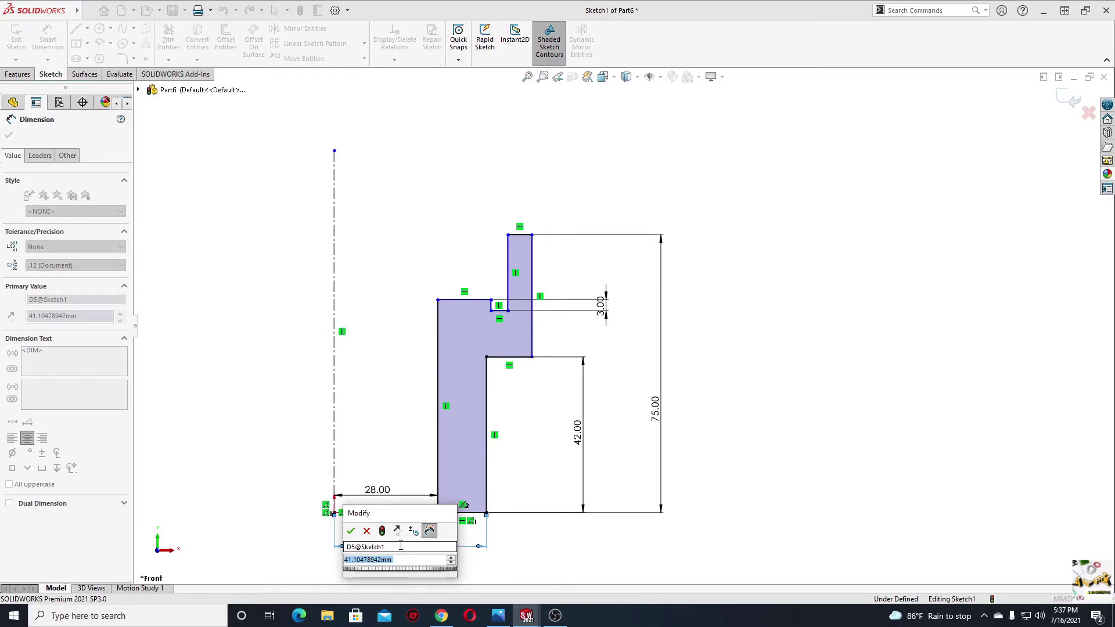
pyautogui.write('87.')
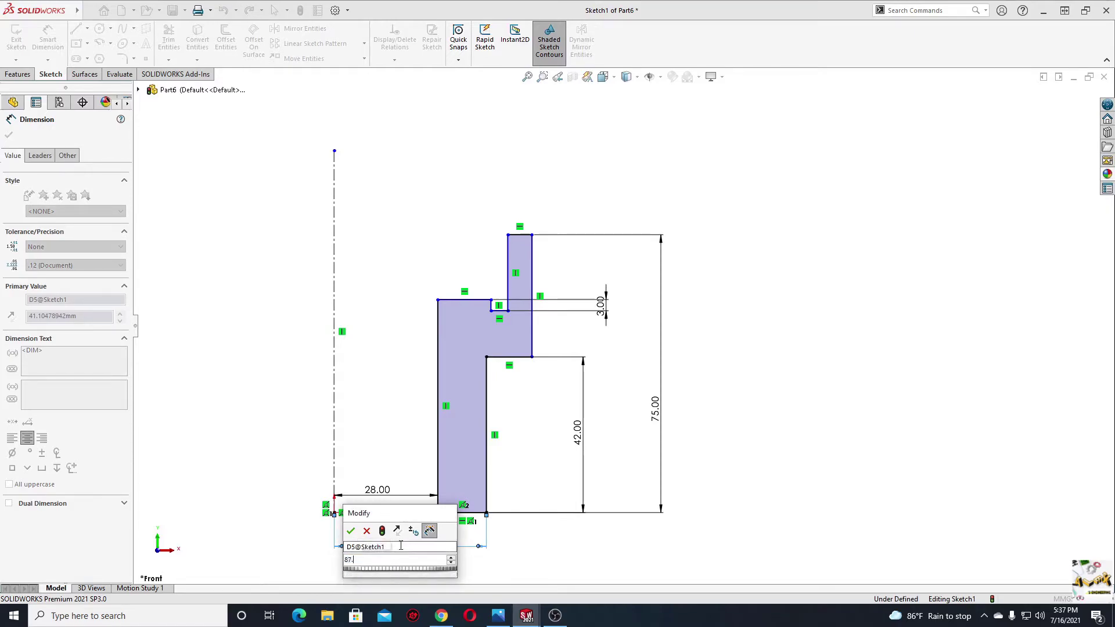
pyautogui.write('88/2')
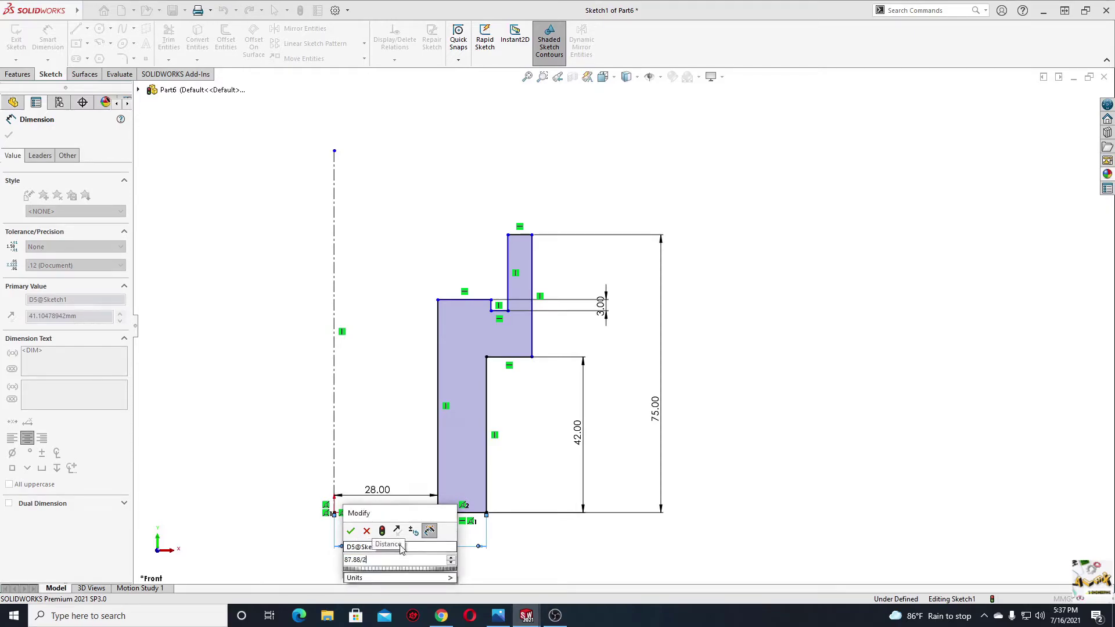
pyautogui.press('Escape')
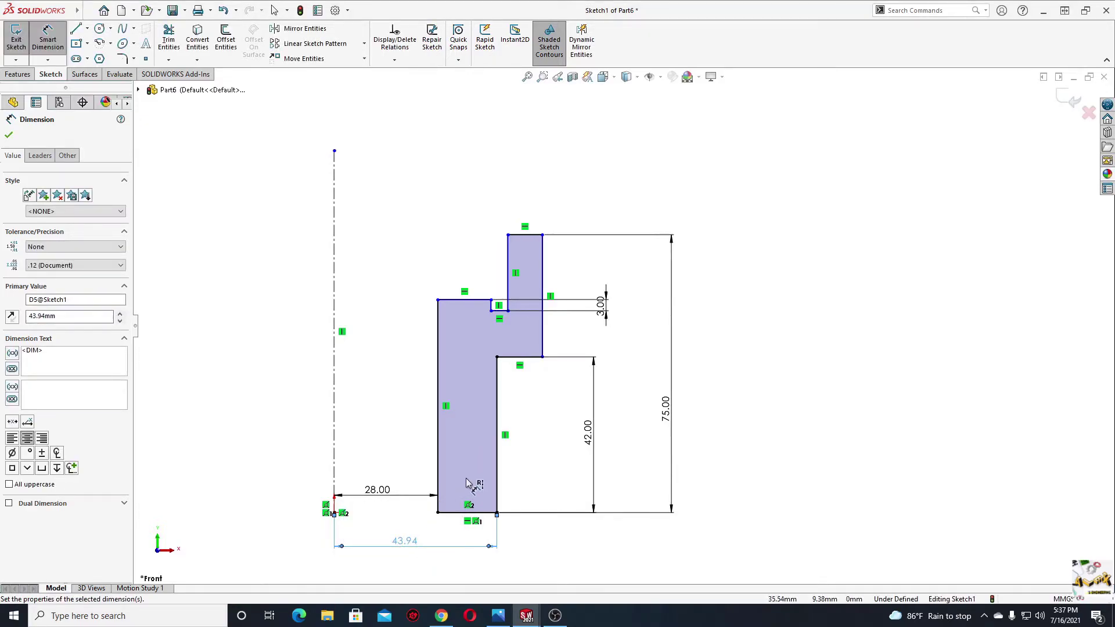
# - Dimension the notch edge at 47 mm and the rim's outer edge at 125/2 from the centreline
pyautogui.click(491, 306)
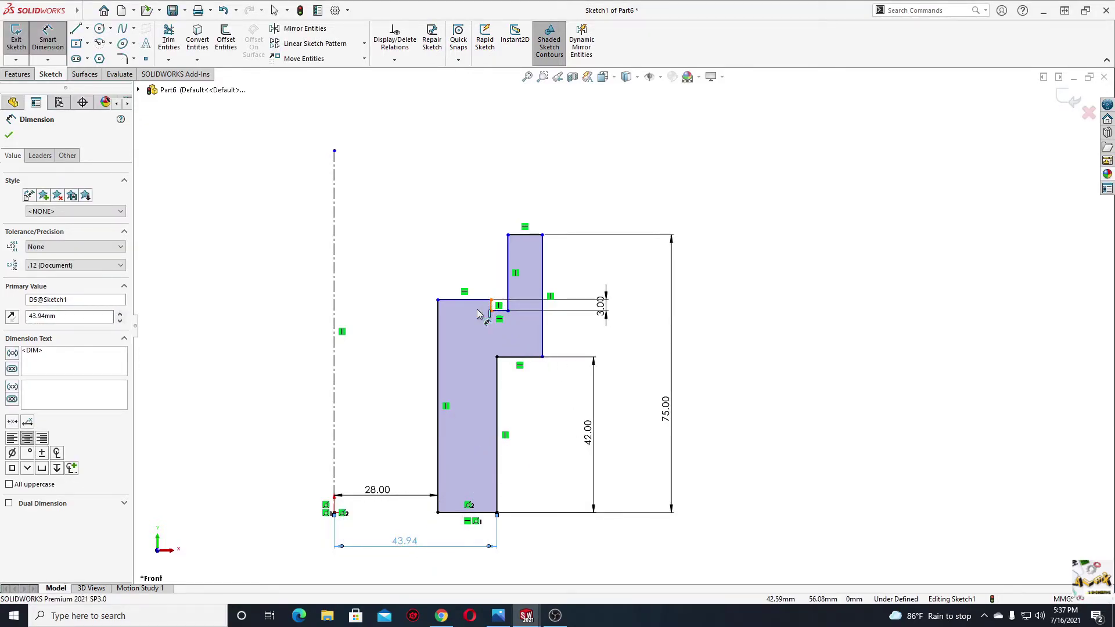
pyautogui.click(405, 177)
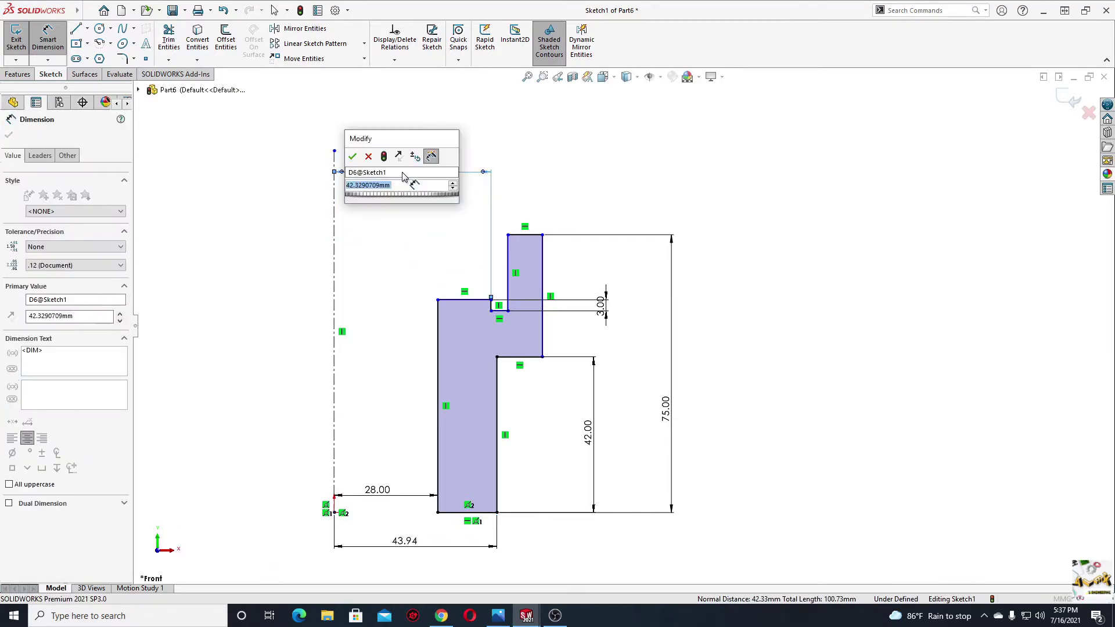
pyautogui.write('47')
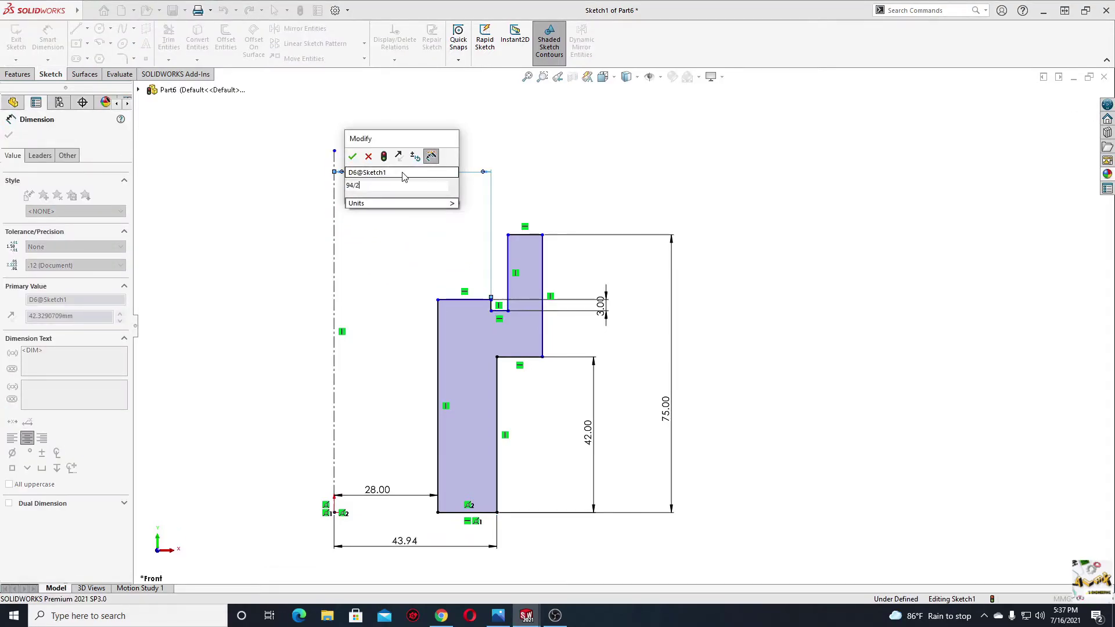
pyautogui.press('Return')
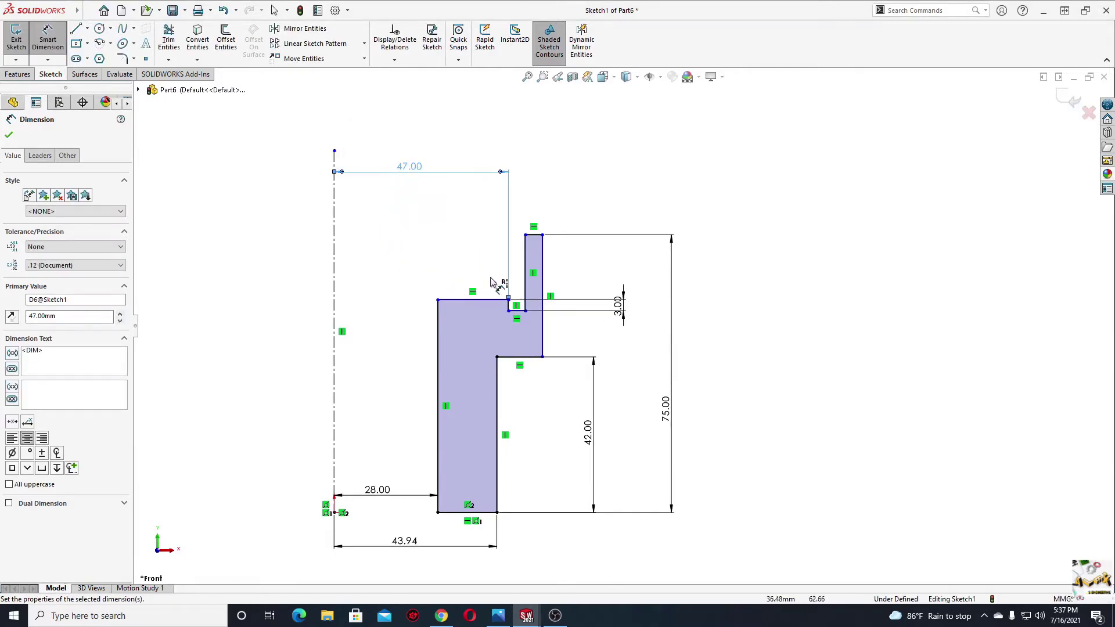
pyautogui.click(542, 266)
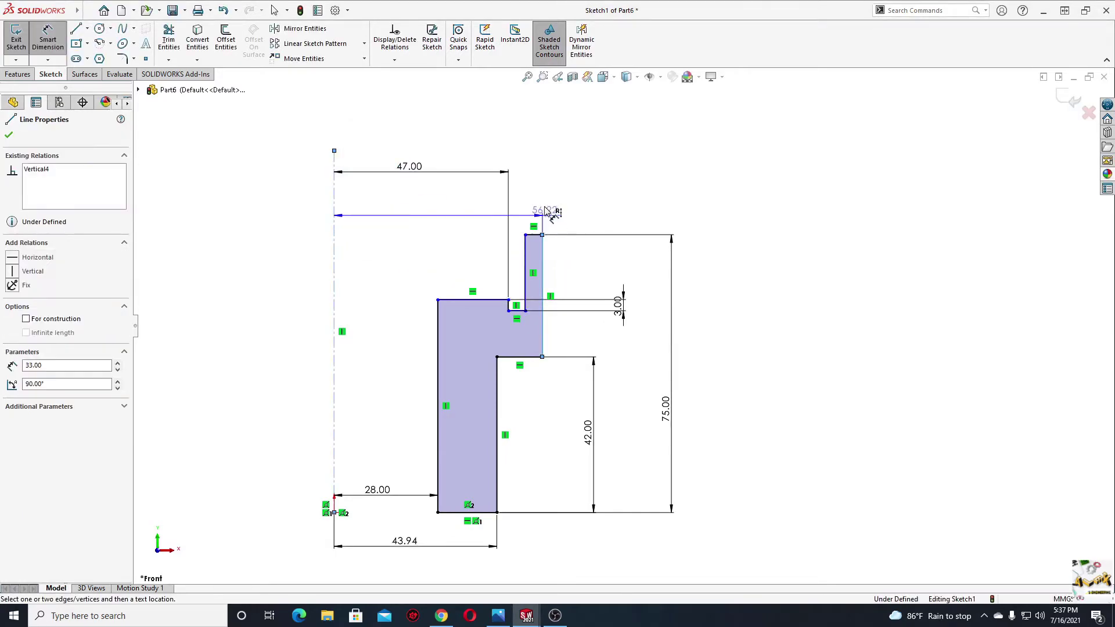
pyautogui.click(448, 130)
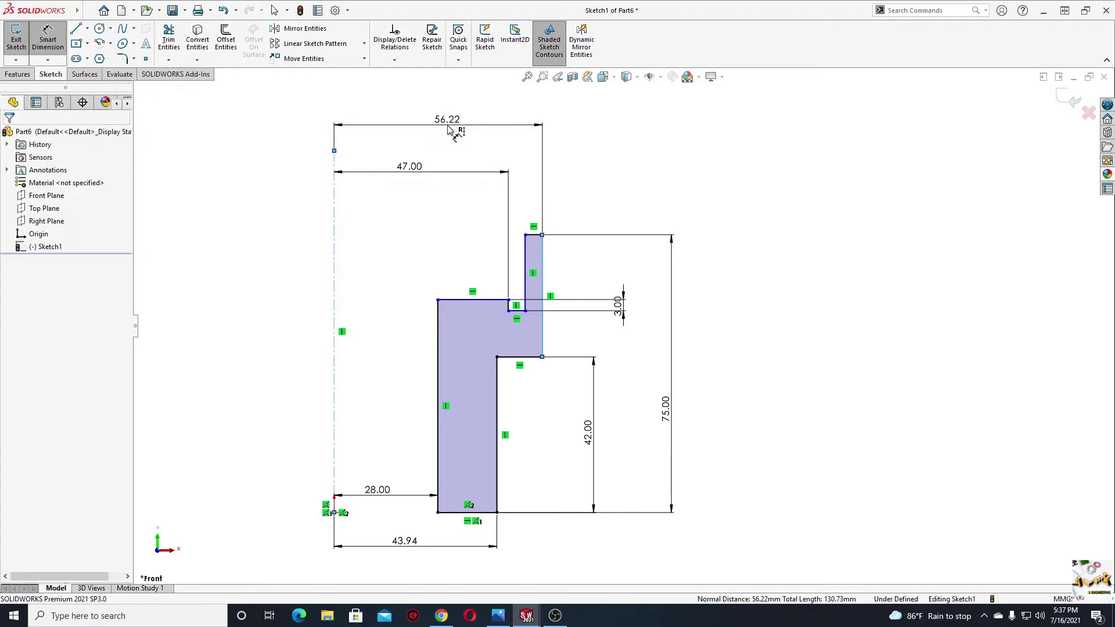
pyautogui.write('125/2')
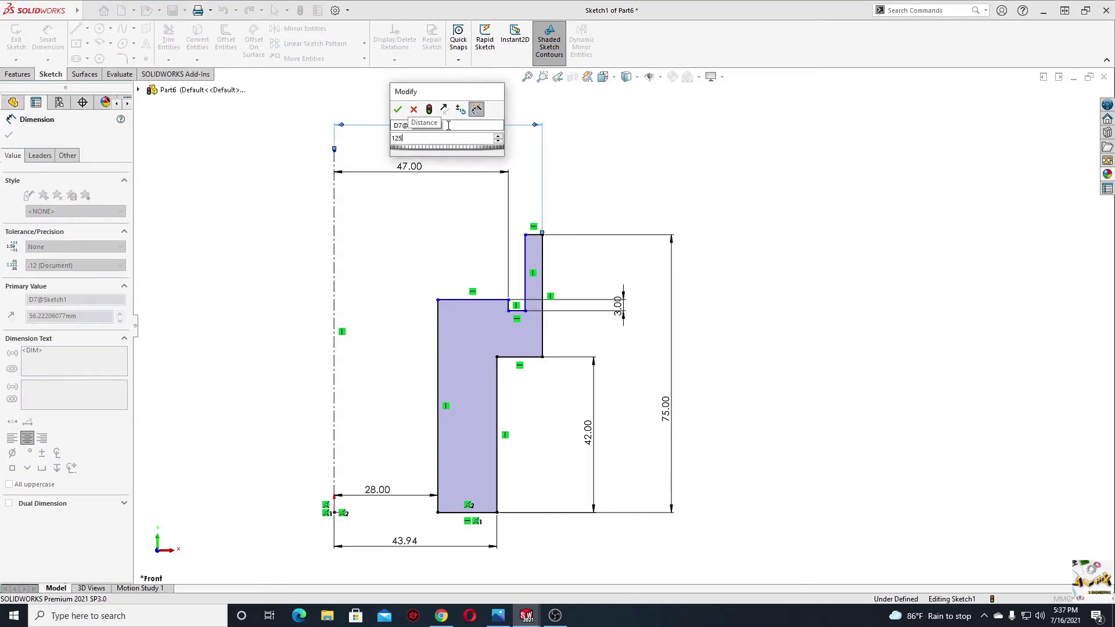
pyautogui.press('Return')
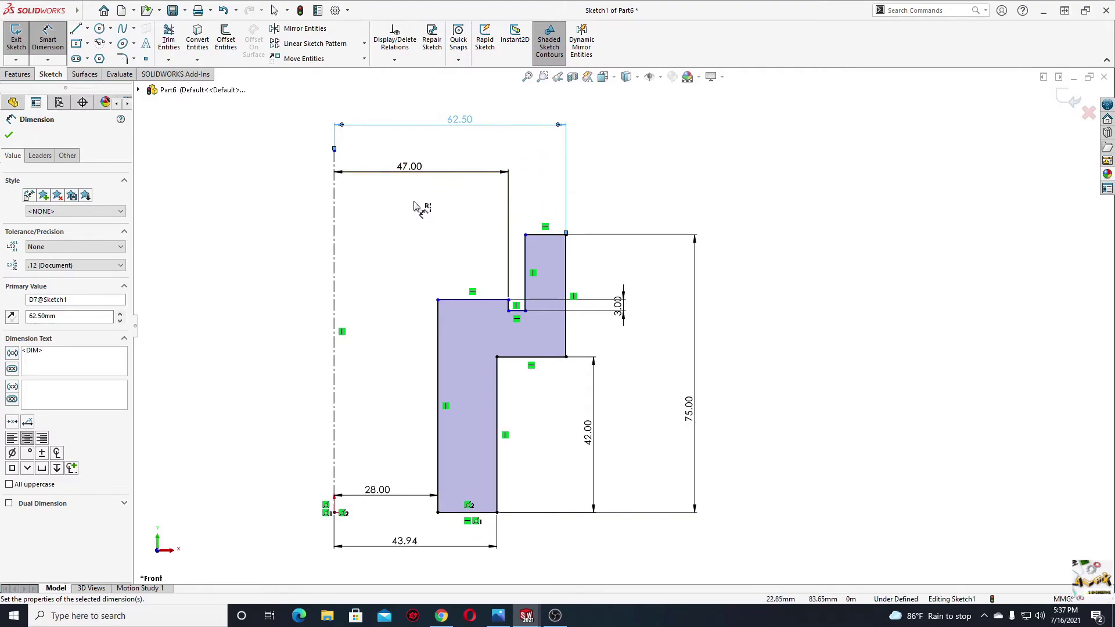
# - Add the rim inner-edge offset from the centreline, then pick the lower body's top and bottom edges
pyautogui.click(528, 263)
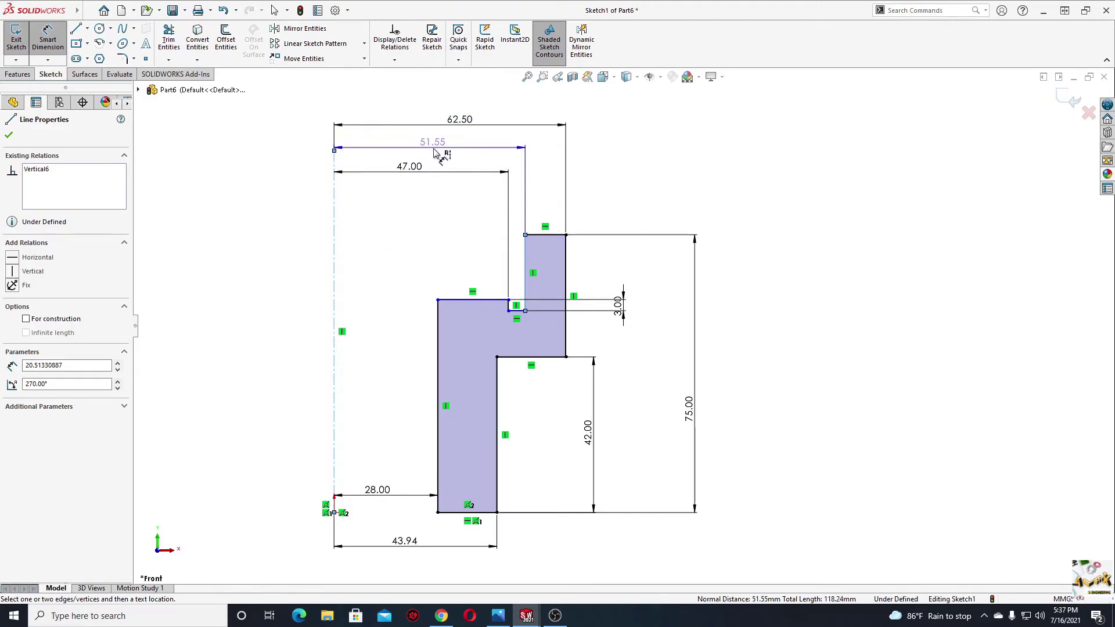
pyautogui.click(442, 161)
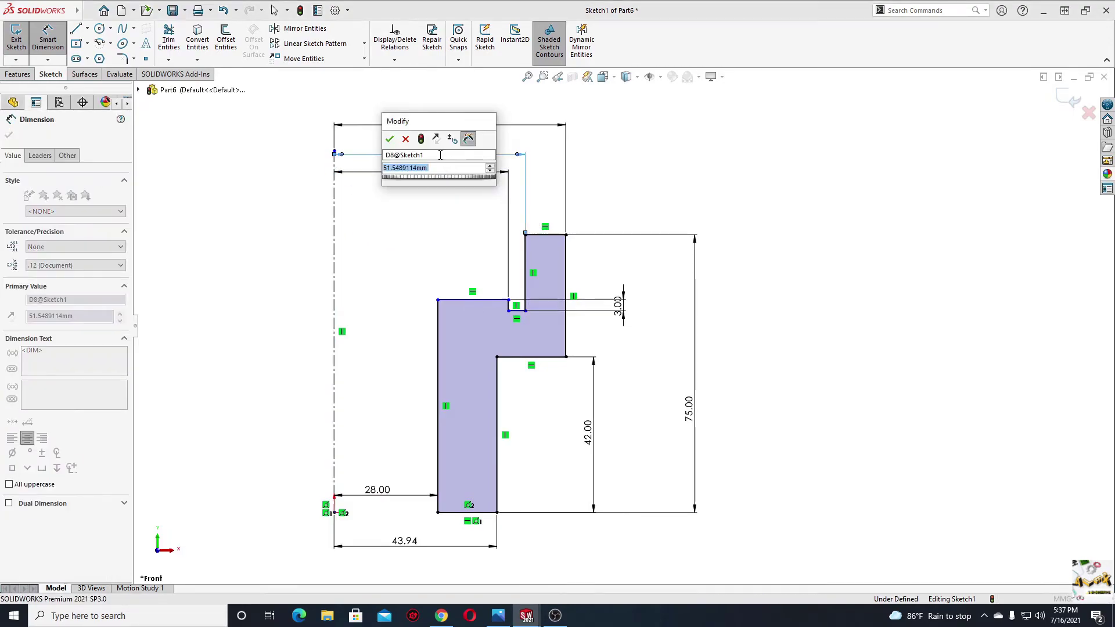
pyautogui.write('113/')
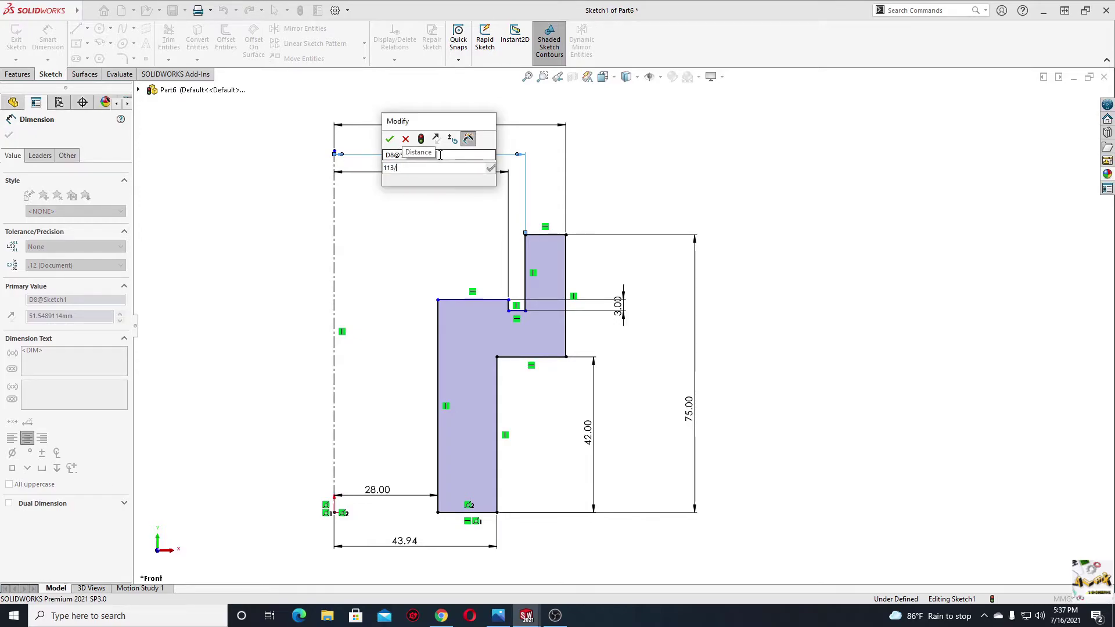
pyautogui.press('Escape')
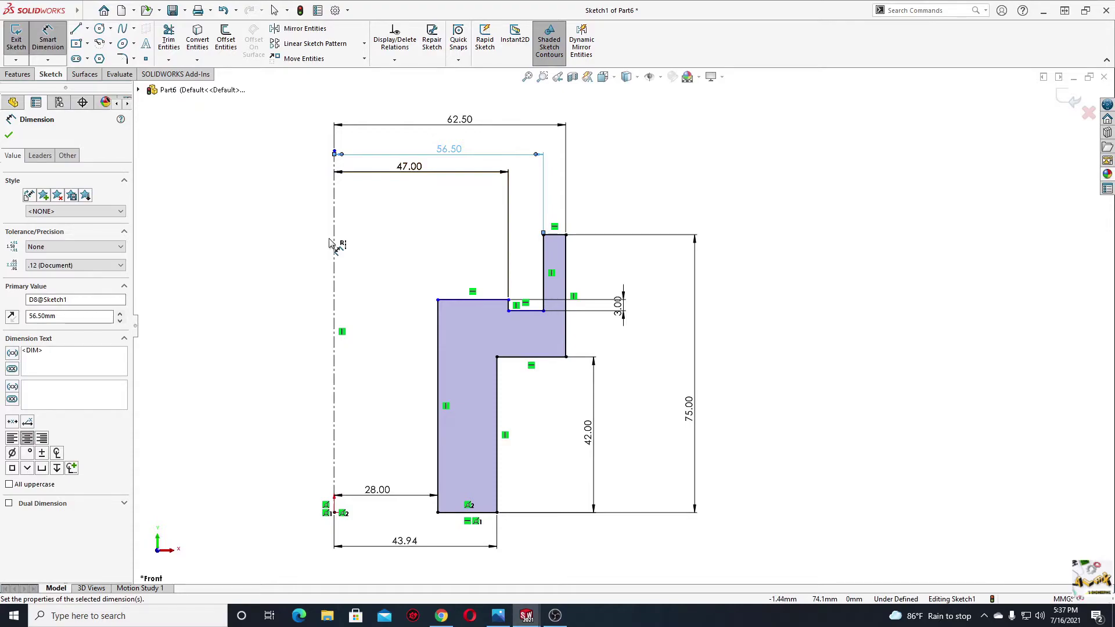
pyautogui.click(453, 301)
pyautogui.click(459, 512)
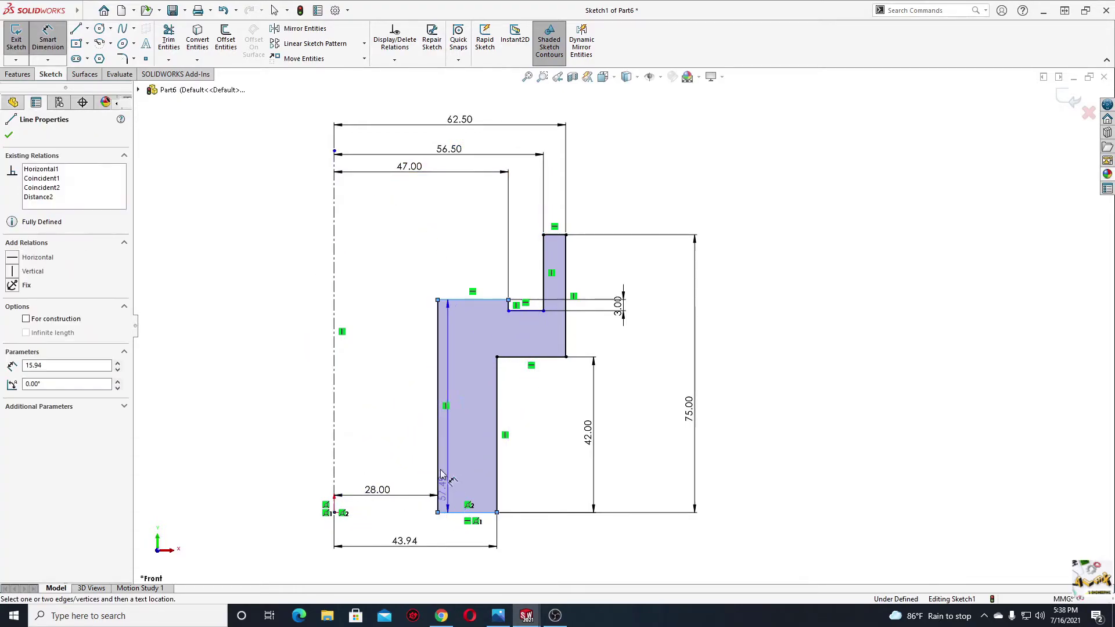
# - Set the lower body height to 50 mm, fully defining the sketch, and exit dimensioning
pyautogui.click(247, 378)
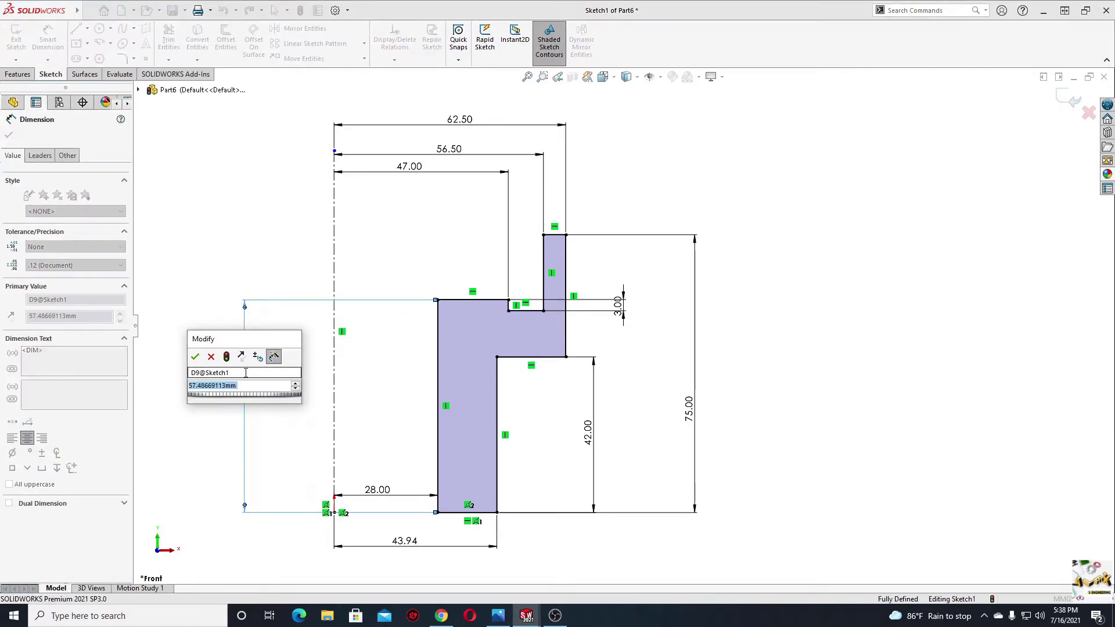
pyautogui.write('50')
pyautogui.press('Return')
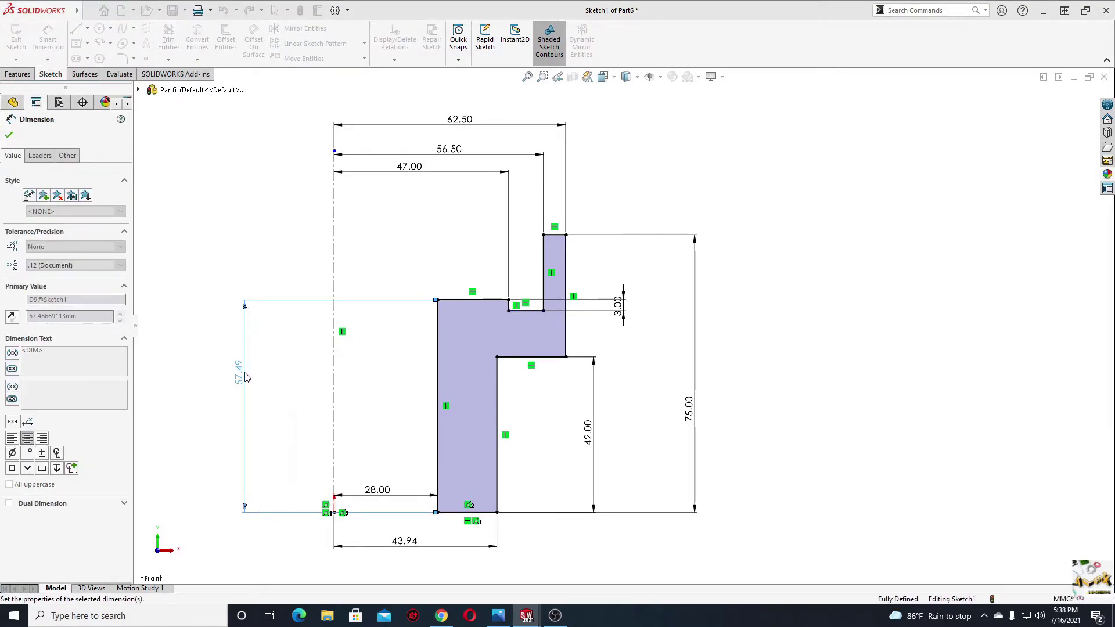
pyautogui.rightClick(234, 232)
pyautogui.click(270, 266)
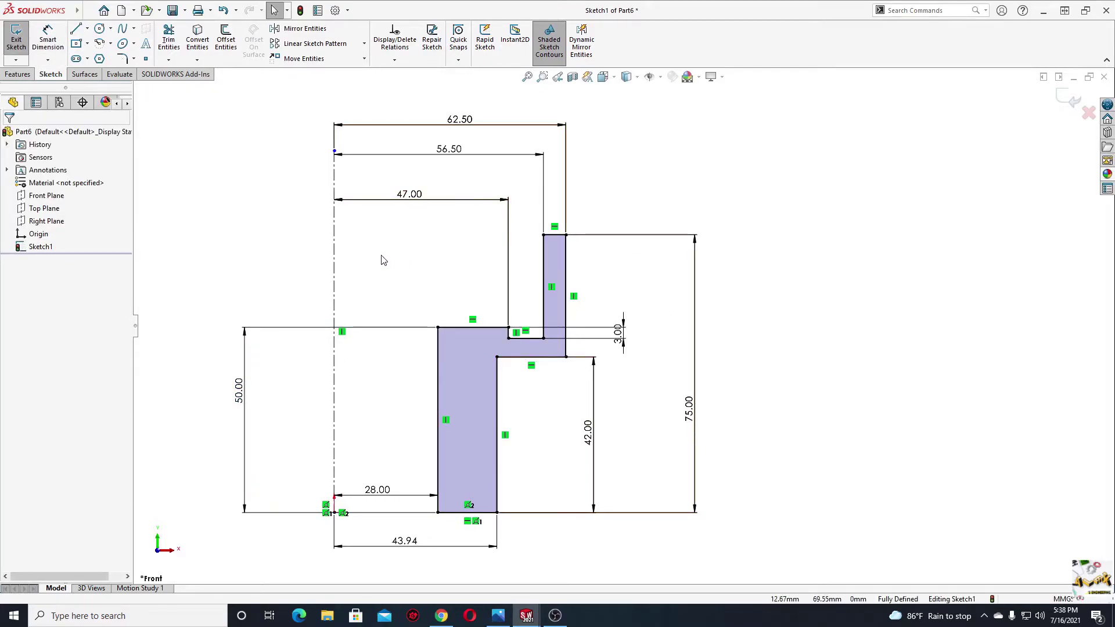
# - Switch to the safety valve reference drawing in Photos
pyautogui.scroll(2, 383, 260)
pyautogui.scroll(-1, 413, 325)
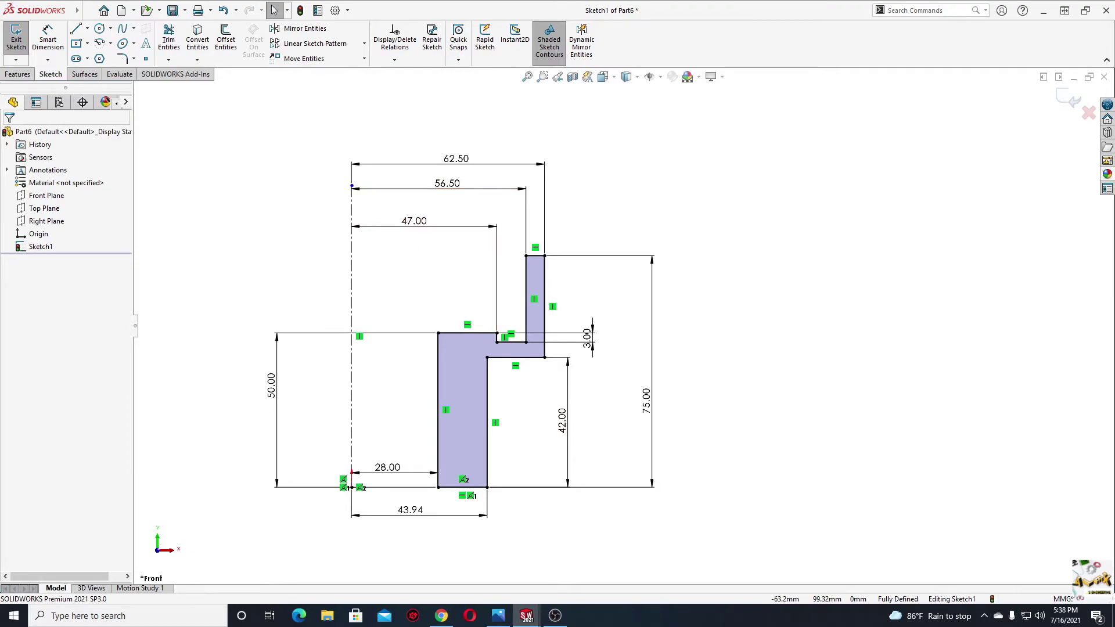
pyautogui.hotkey('alt', 'Tab')
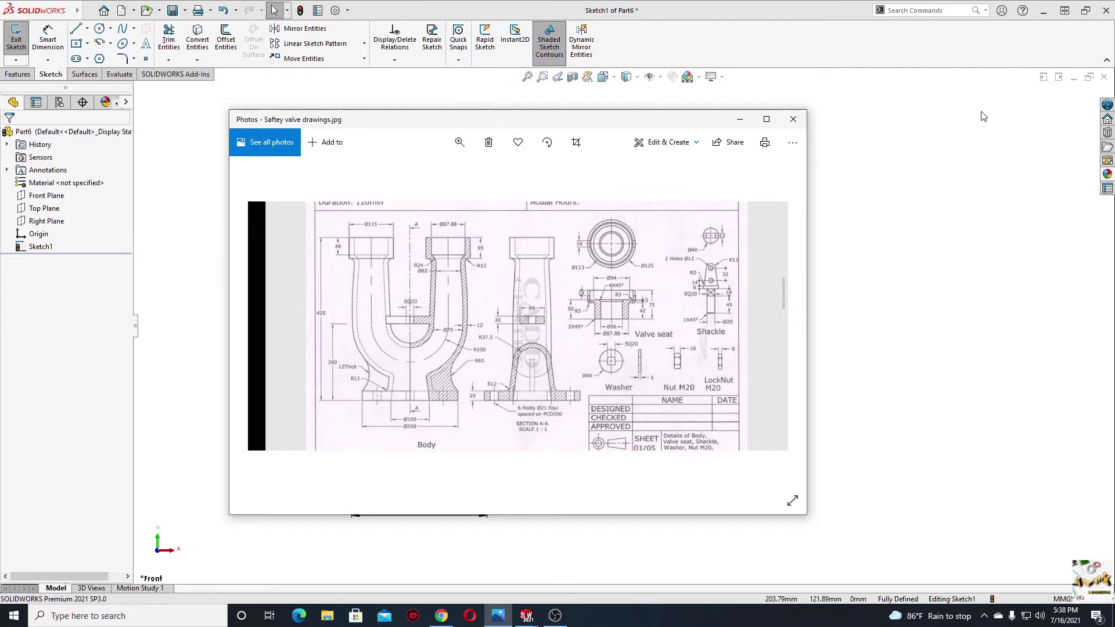
# - Zoom and pan across the Valve seat view's dimensions, then minimize Photos
pyautogui.scroll(3, 627, 344)
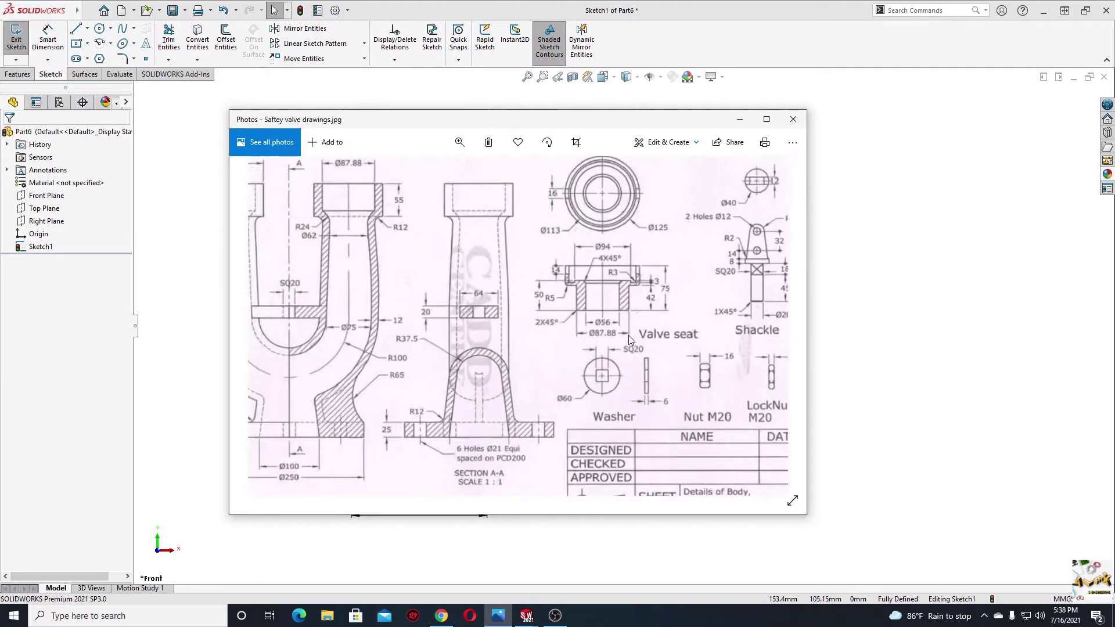
pyautogui.moveTo(629, 336); pyautogui.dragTo(594, 410)
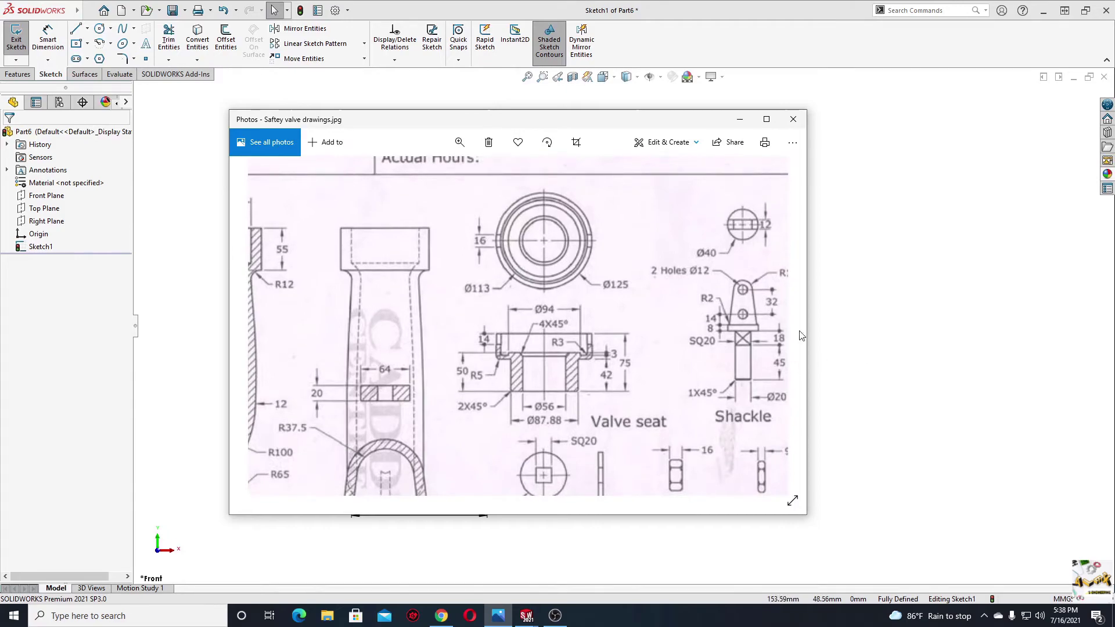
pyautogui.moveTo(800, 336); pyautogui.dragTo(662, 365)
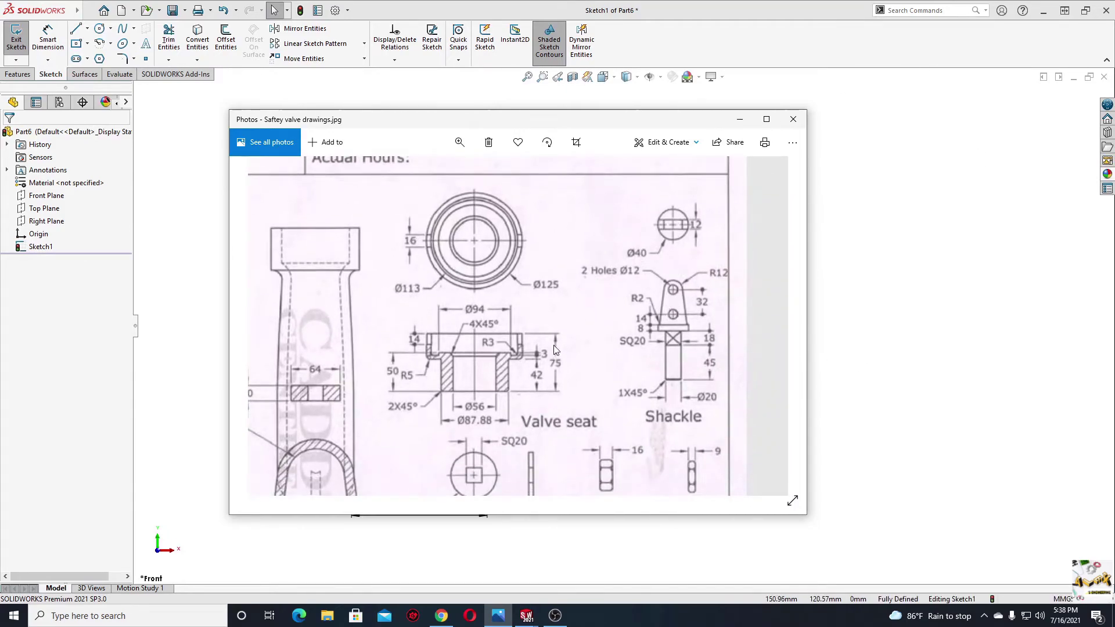
pyautogui.moveTo(525, 346); pyautogui.dragTo(558, 350)
pyautogui.scroll(-3, 677, 362)
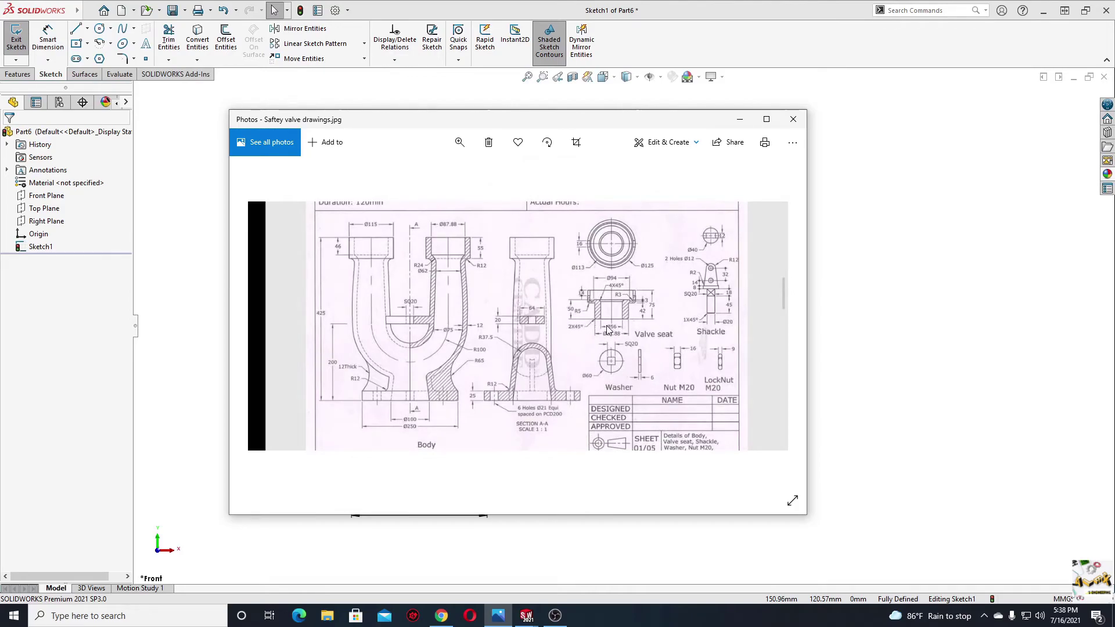
pyautogui.click(739, 119)
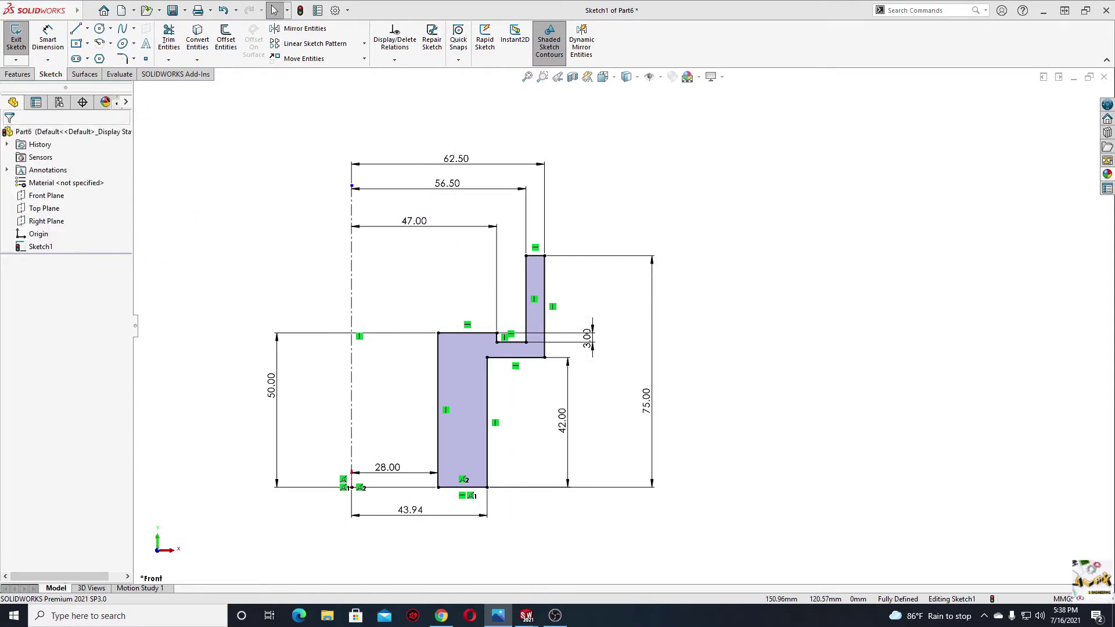
# - Revolve the sketch profile 360° around the centreline into a solid valve seat
pyautogui.click(18, 74)
pyautogui.click(56, 38)
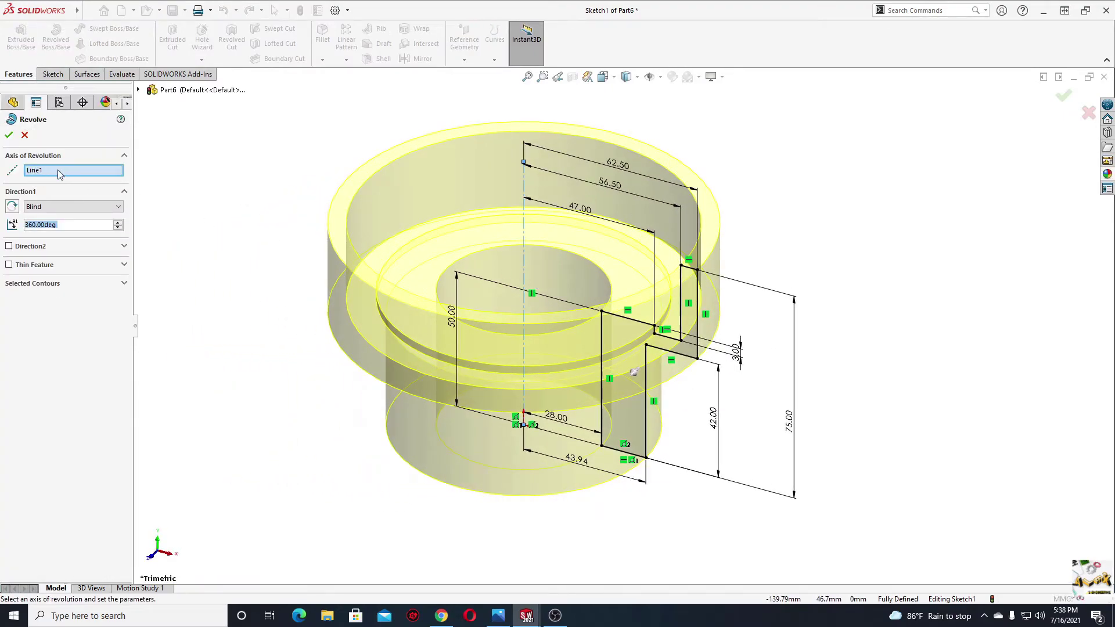
pyautogui.click(9, 134)
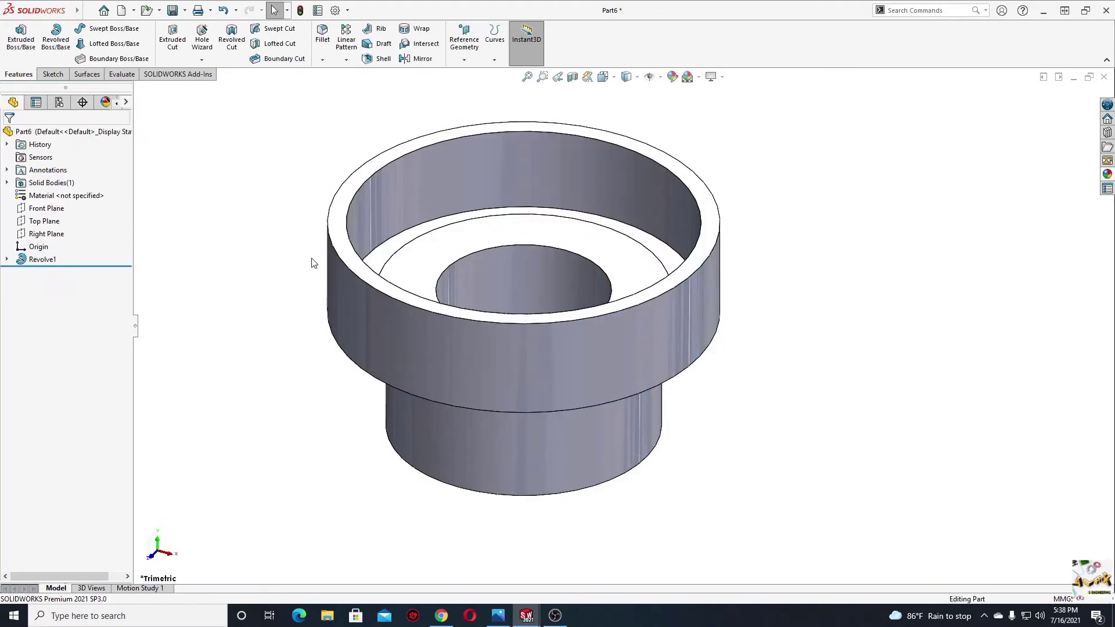
pyautogui.moveTo(390, 331)
pyautogui.mouseDown(button='middle')
pyautogui.moveTo(393, 369)
pyautogui.moveTo(358, 189)
pyautogui.moveTo(354, 408)
pyautogui.mouseUp(button='middle')
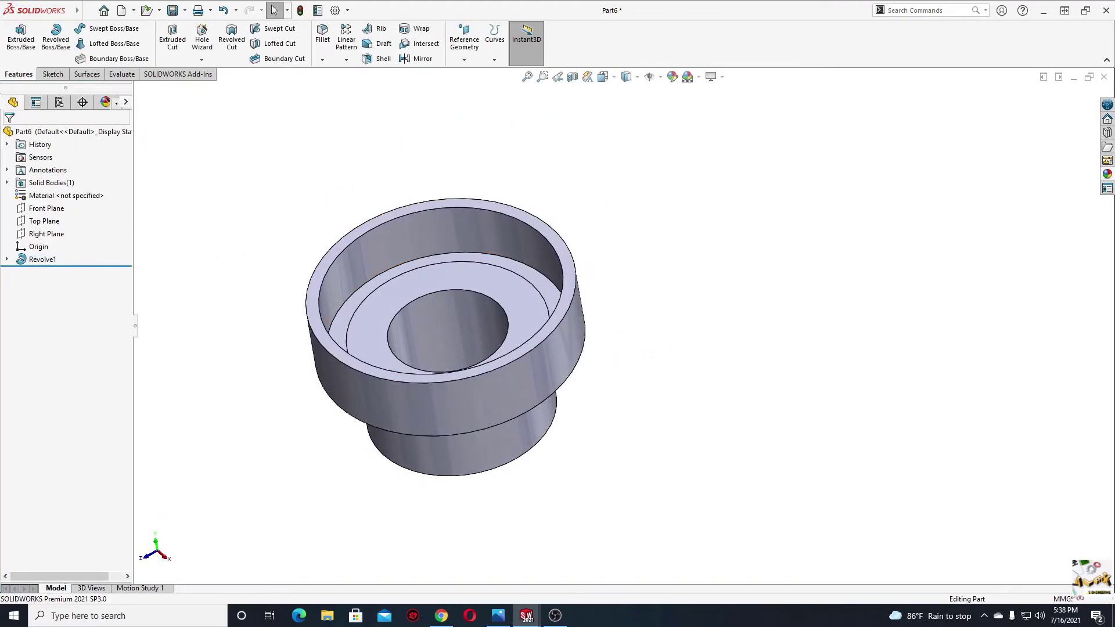
# - Check the valve drawing in Photos again, then minimize it
pyautogui.hotkey('alt', 'Tab')
pyautogui.scroll(2, 697, 329)
pyautogui.scroll(2, 697, 329)
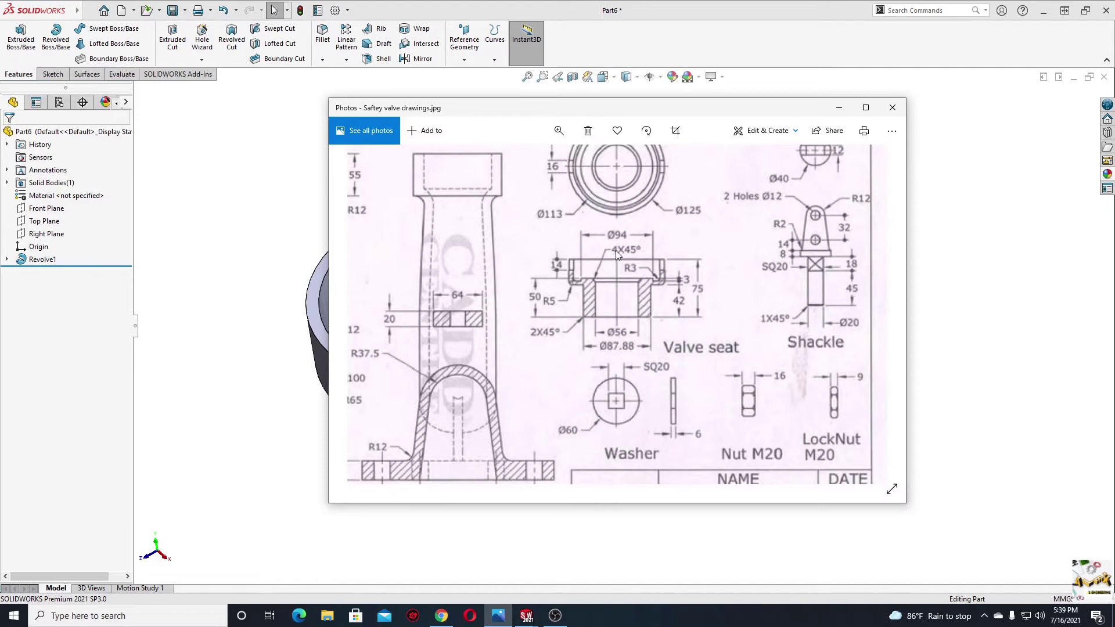
pyautogui.click(838, 108)
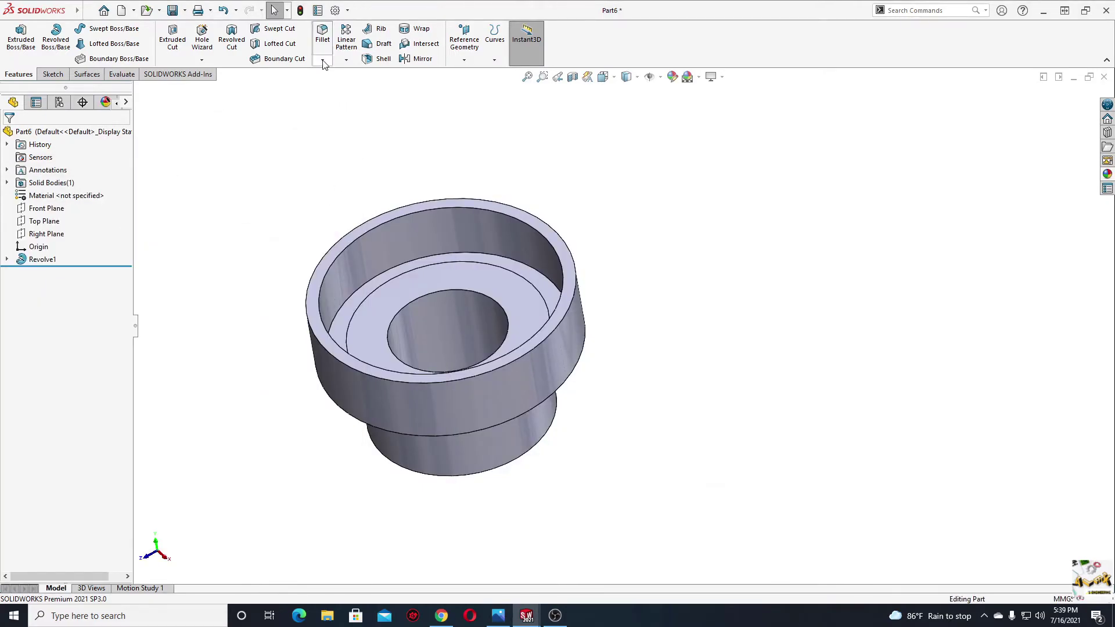
# - Fillet the edge under the wide ring with a 5 mm radius
pyautogui.click(323, 34)
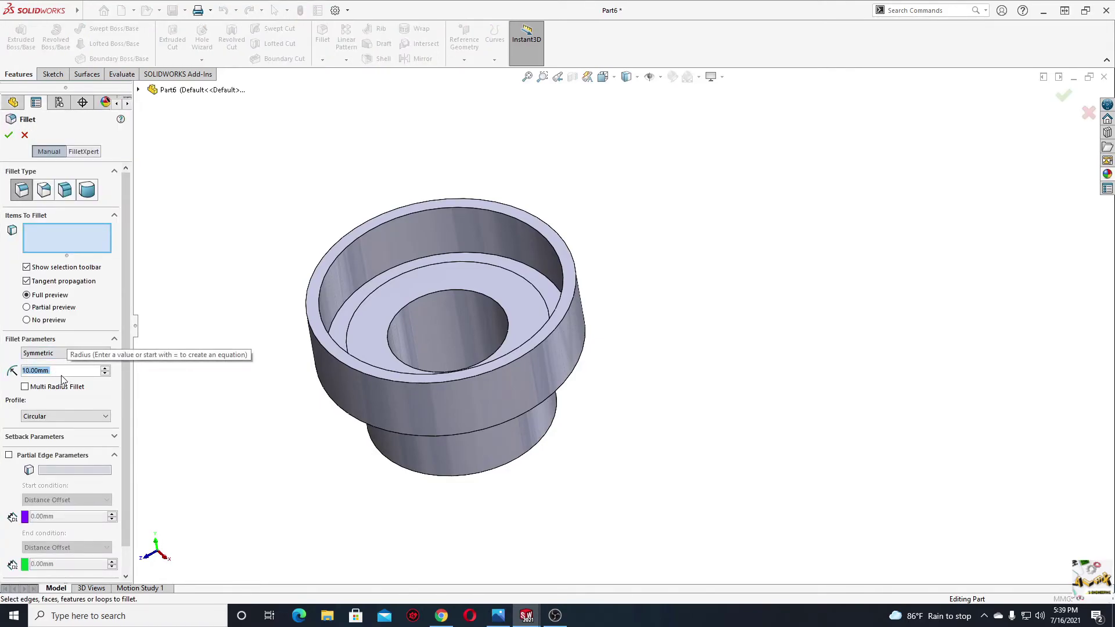
pyautogui.write('5')
pyautogui.press('Return')
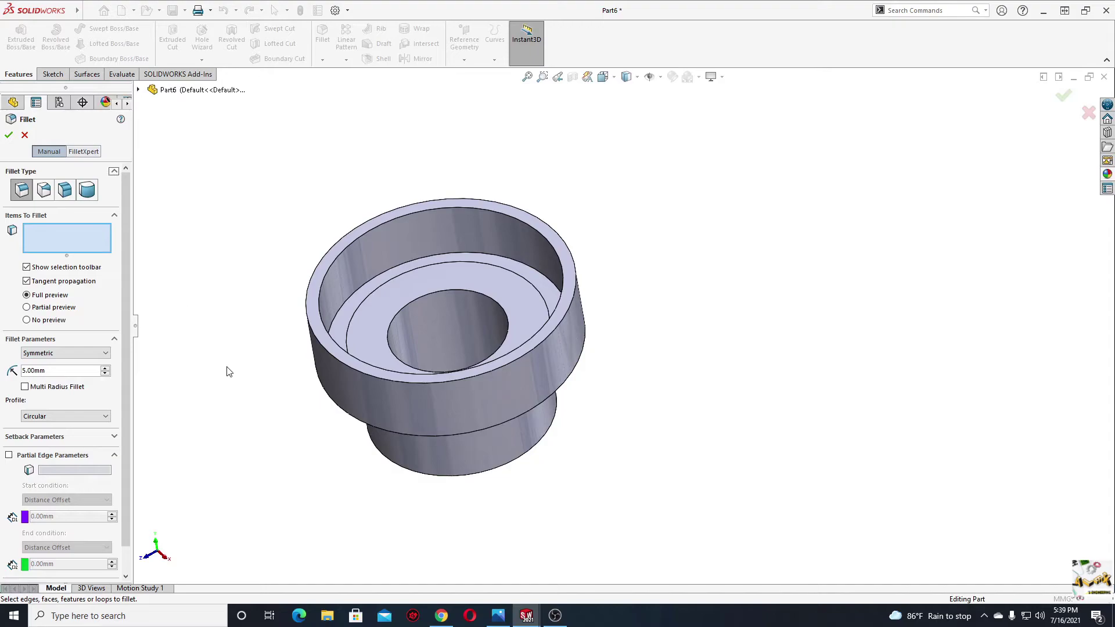
pyautogui.moveTo(228, 371); pyautogui.dragTo(231, 311, button='middle')
pyautogui.click(330, 378)
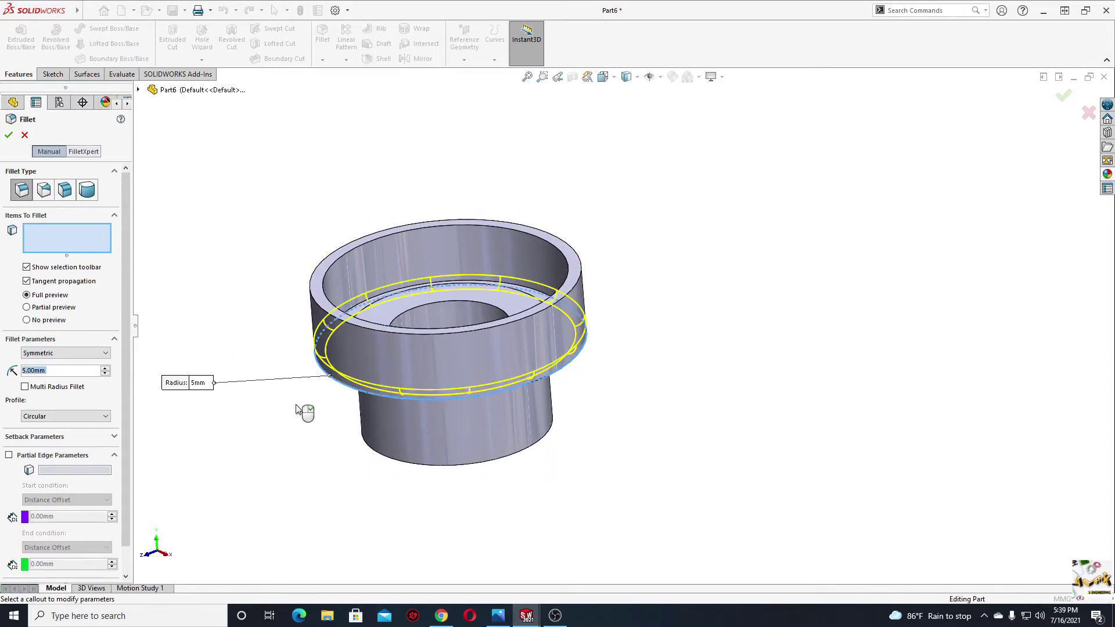
pyautogui.click(8, 136)
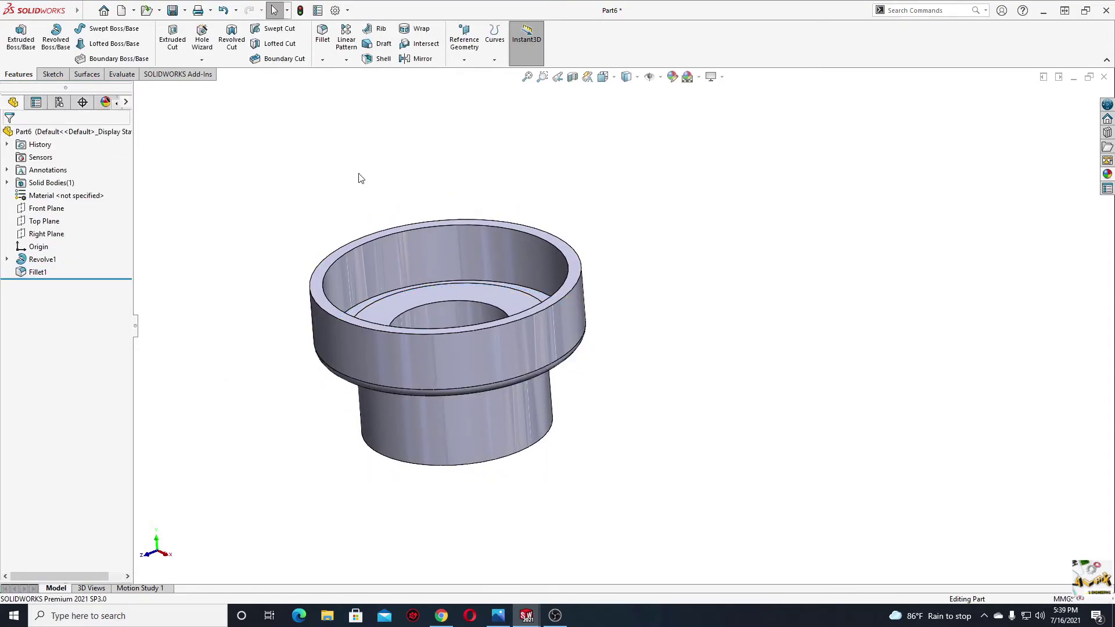
# - Add a 3 mm fillet to the inner seat ledge's circular edge
pyautogui.press('Return')
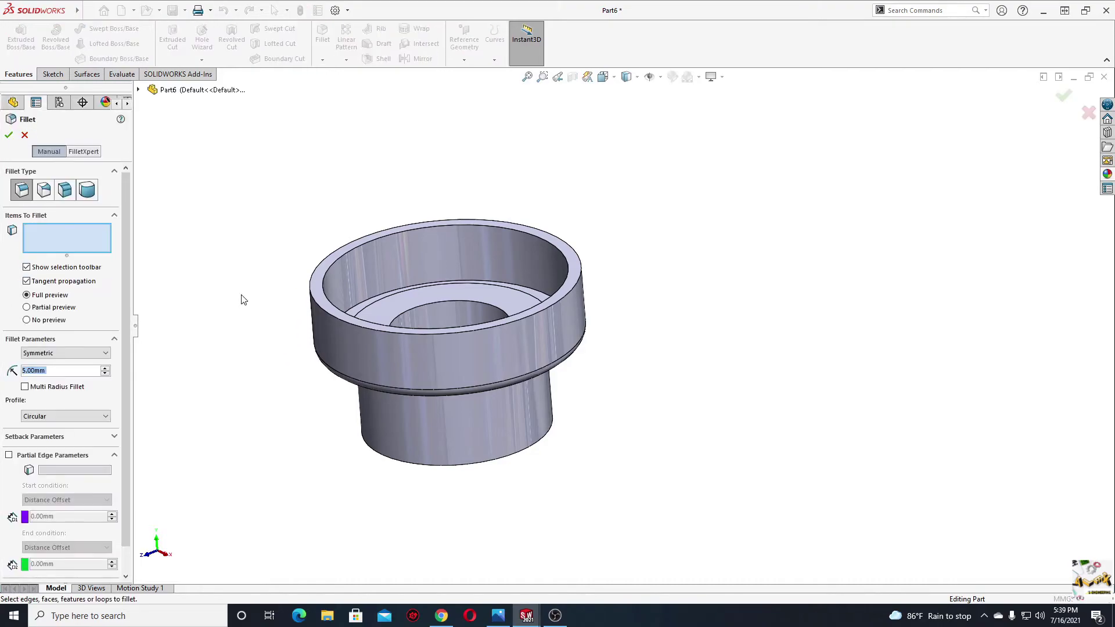
pyautogui.write('3')
pyautogui.press('Return')
pyautogui.moveTo(306, 311)
pyautogui.mouseDown(button='middle')
pyautogui.moveTo(360, 346)
pyautogui.moveTo(341, 317)
pyautogui.mouseUp(button='middle')
pyautogui.click(336, 311)
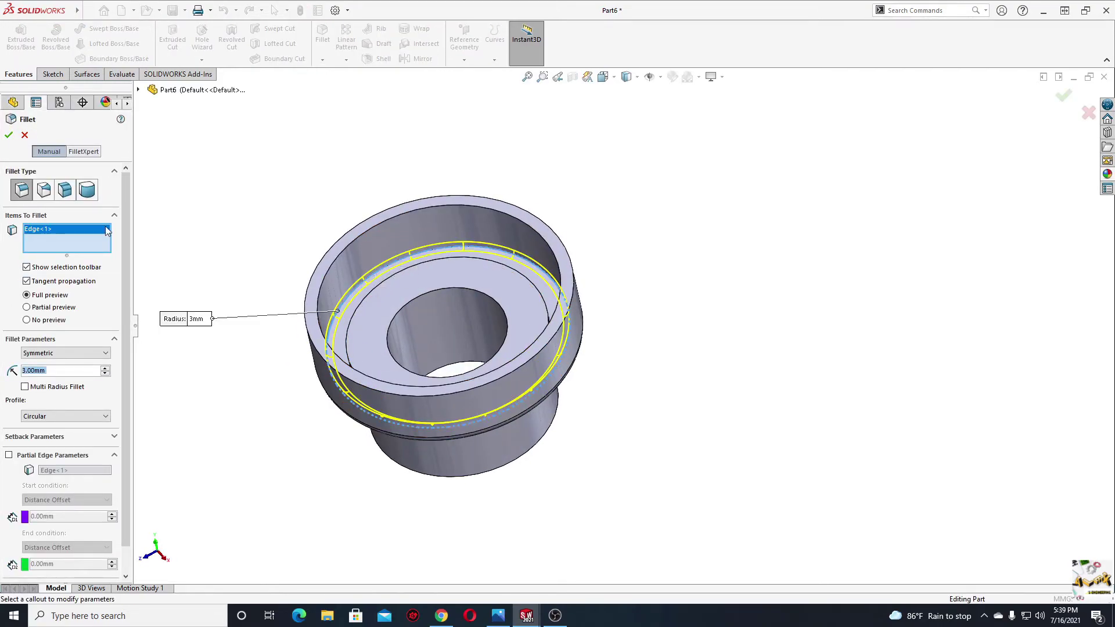
pyautogui.click(9, 136)
pyautogui.moveTo(228, 341)
pyautogui.mouseDown(button='middle')
pyautogui.moveTo(251, 341)
pyautogui.moveTo(276, 259)
pyautogui.mouseUp(button='middle')
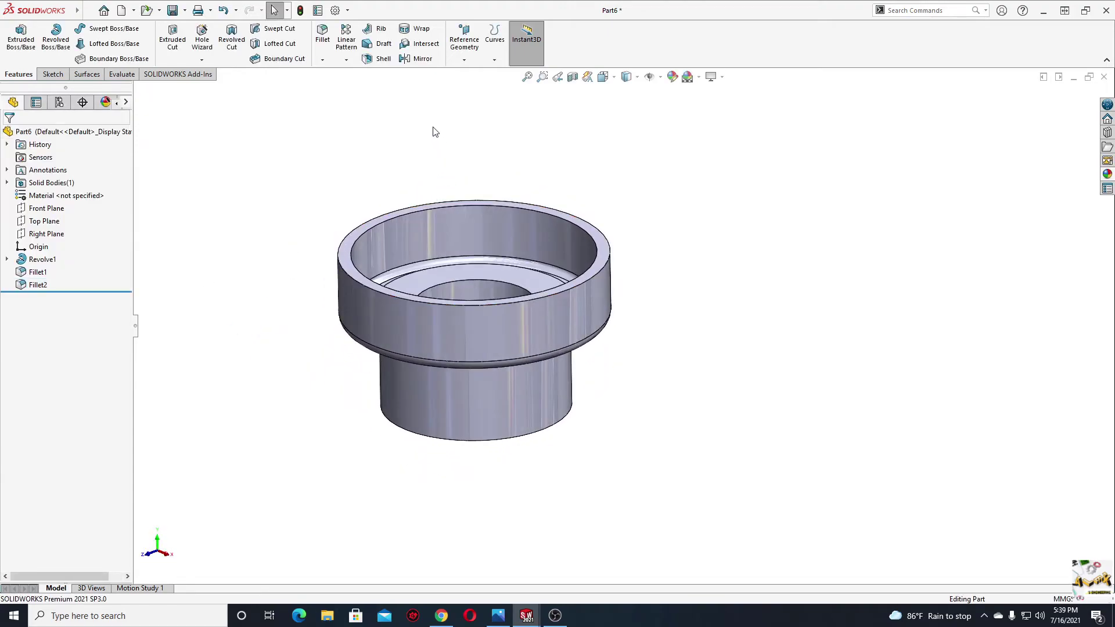
pyautogui.click(322, 60)
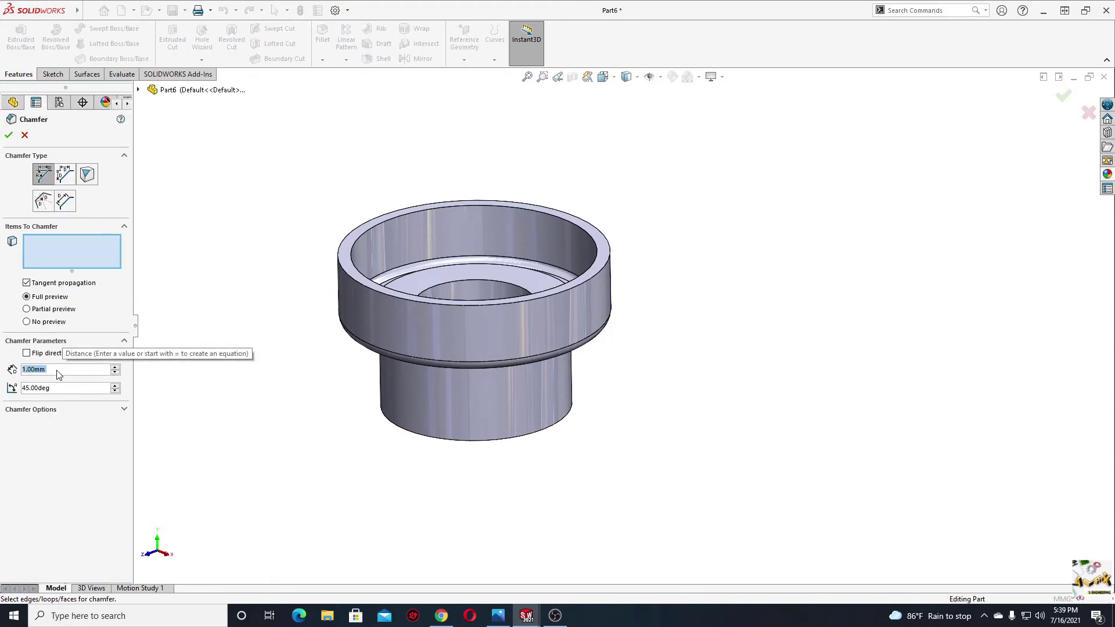
# - Chamfer the top edge of the central bore by 4 mm
pyautogui.write('4')
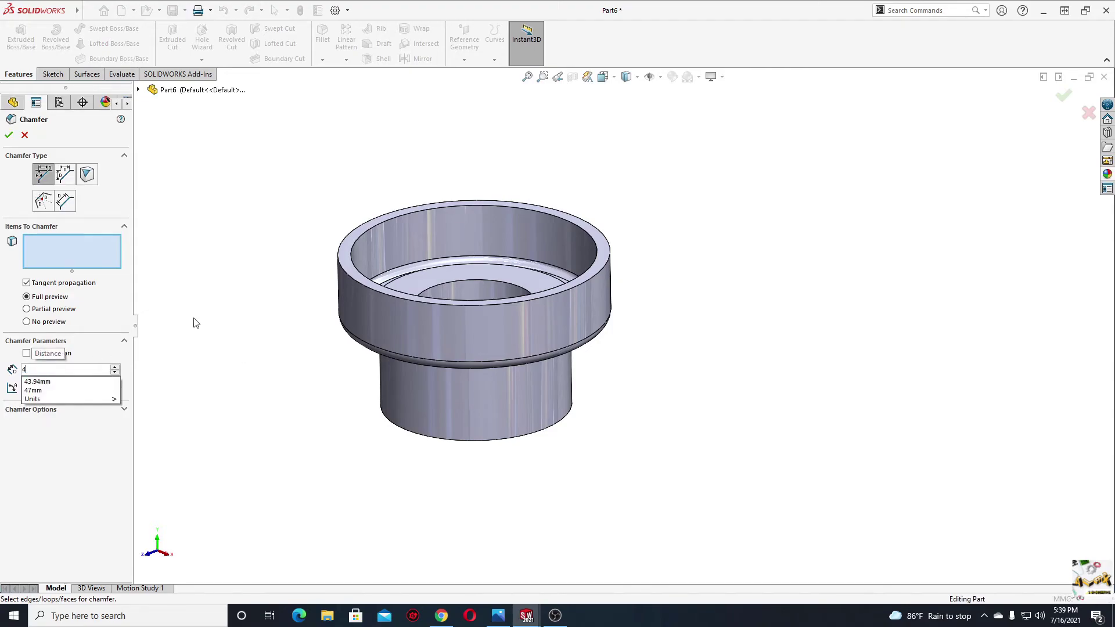
pyautogui.moveTo(387, 397); pyautogui.dragTo(433, 284, button='middle')
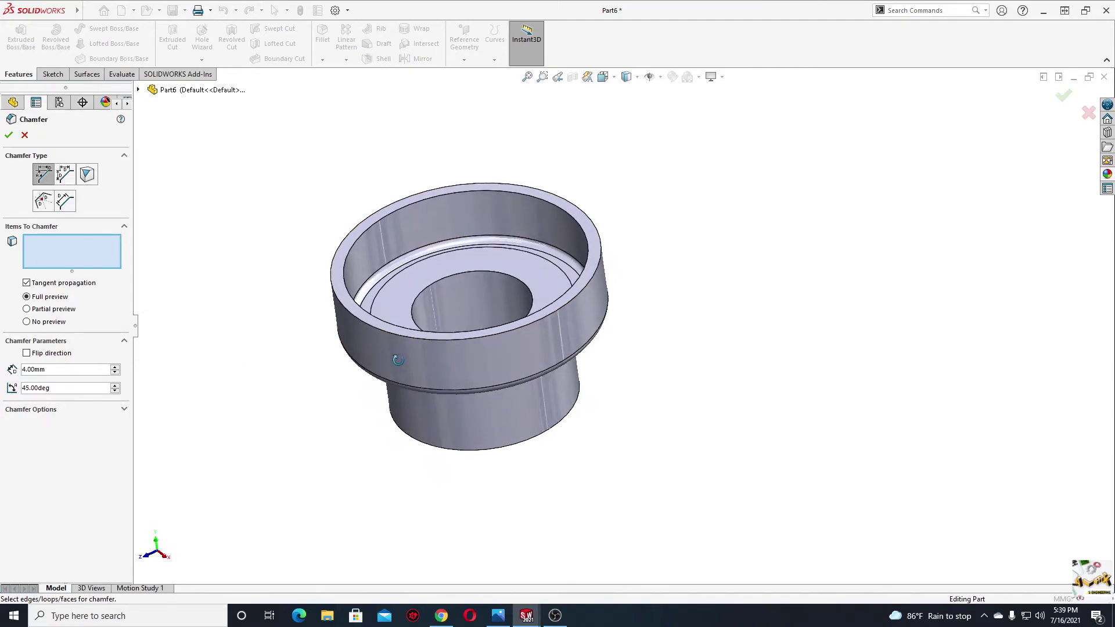
pyautogui.click(432, 282)
pyautogui.click(9, 134)
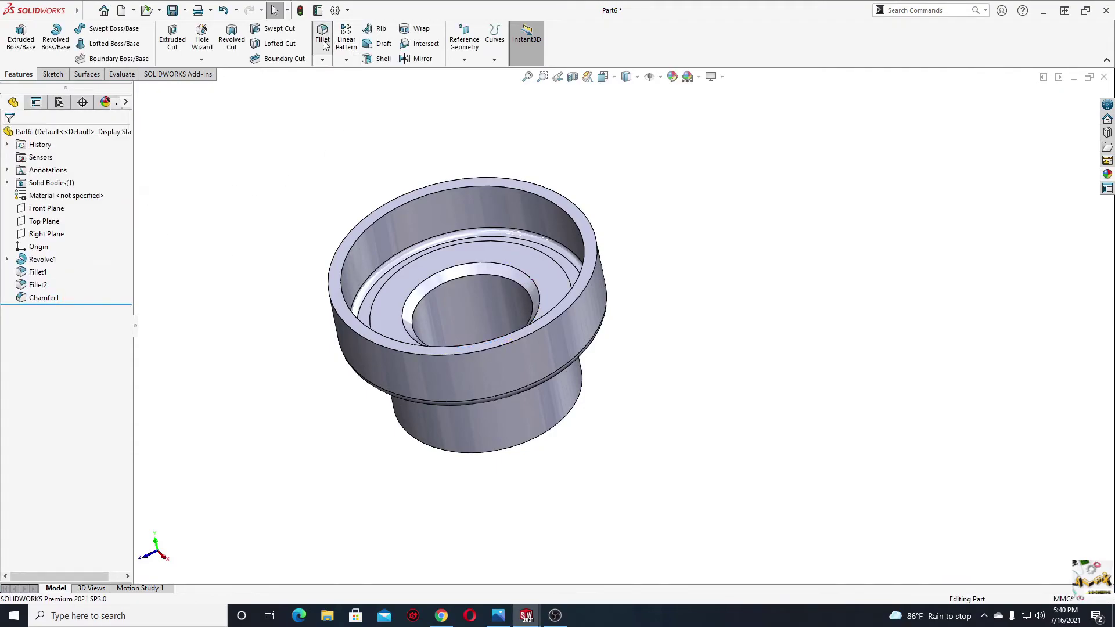
# - Add a 2 mm × 45° chamfer to the spigot's bottom edge, then select the rim's top face
pyautogui.click(323, 33)
pyautogui.click(25, 135)
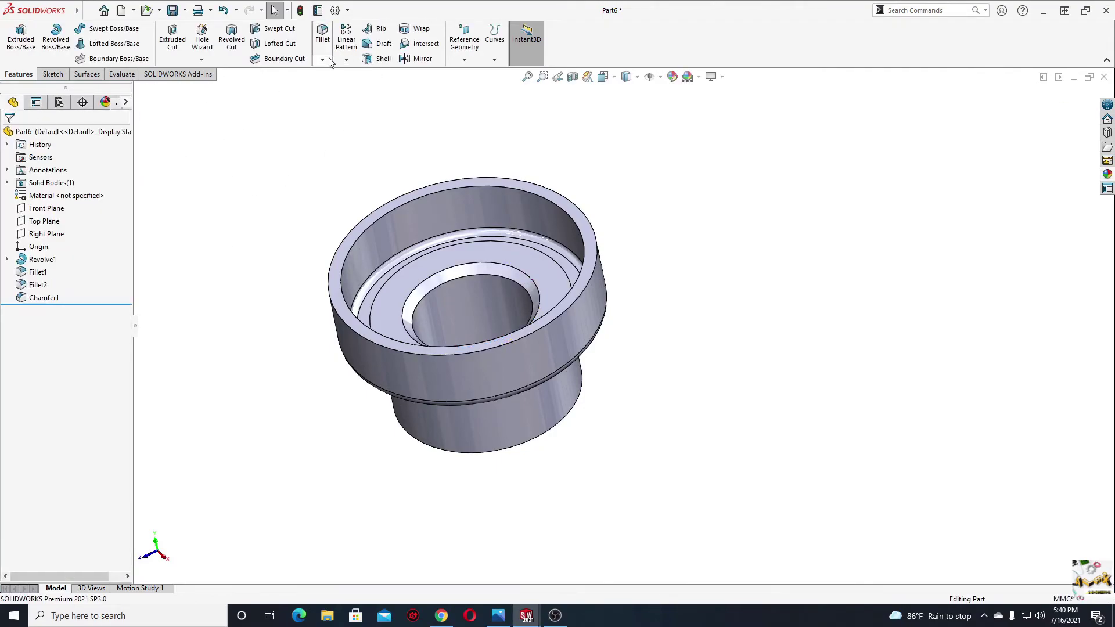
pyautogui.click(323, 34)
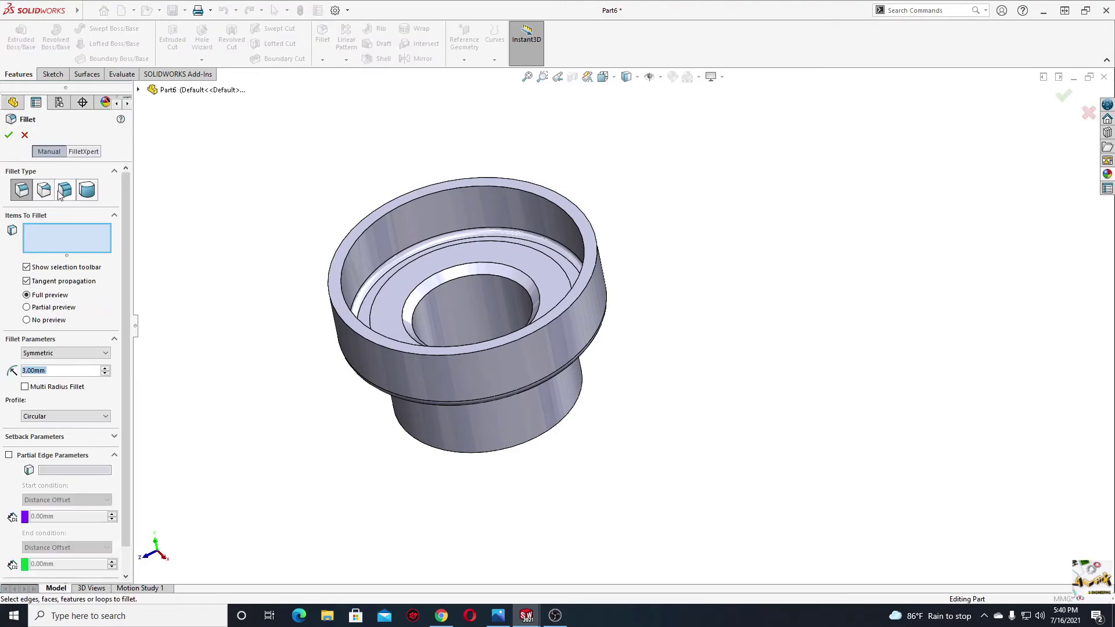
pyautogui.click(25, 135)
pyautogui.click(322, 59)
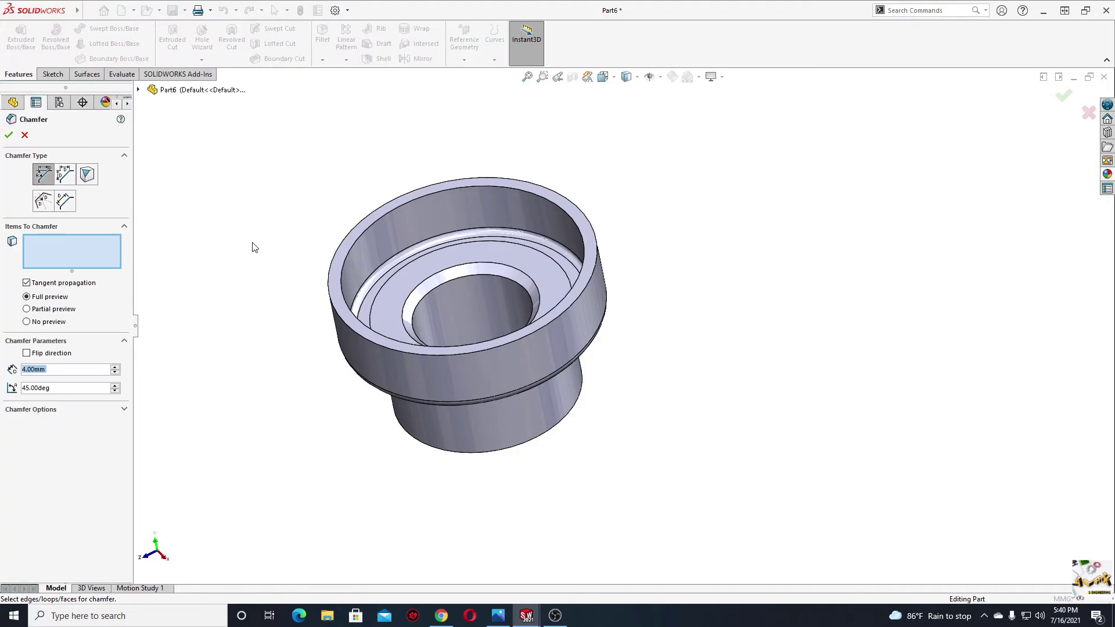
pyautogui.write('2')
pyautogui.moveTo(358, 465); pyautogui.dragTo(354, 426, button='middle')
pyautogui.click(413, 445)
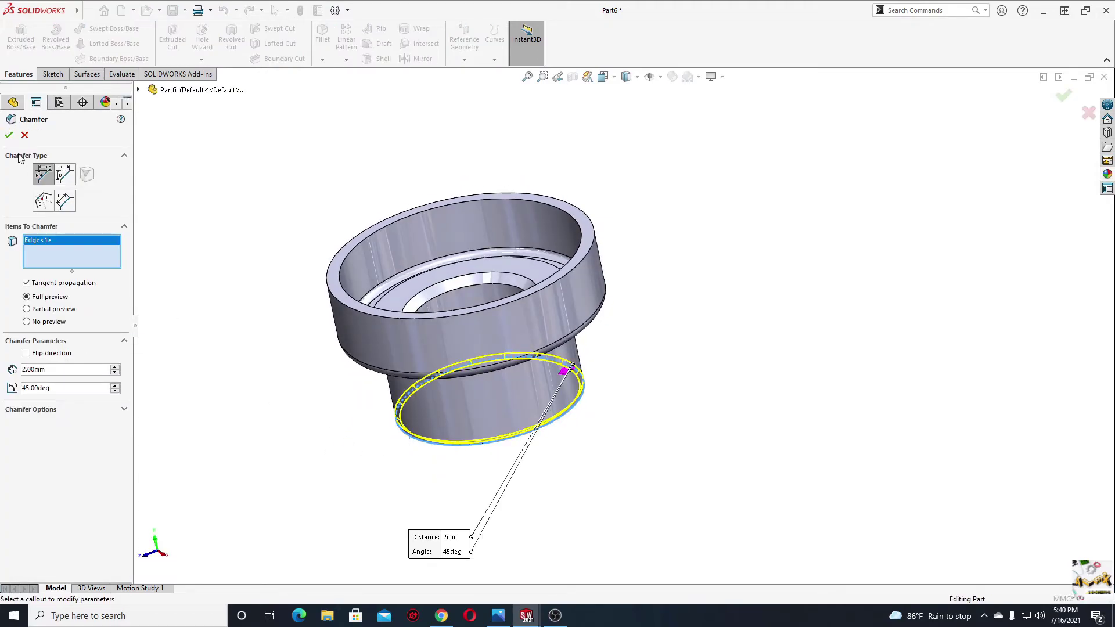
pyautogui.click(8, 135)
pyautogui.moveTo(289, 326)
pyautogui.mouseDown(button='middle')
pyautogui.moveTo(284, 418)
pyautogui.moveTo(298, 369)
pyautogui.moveTo(300, 249)
pyautogui.mouseUp(button='middle')
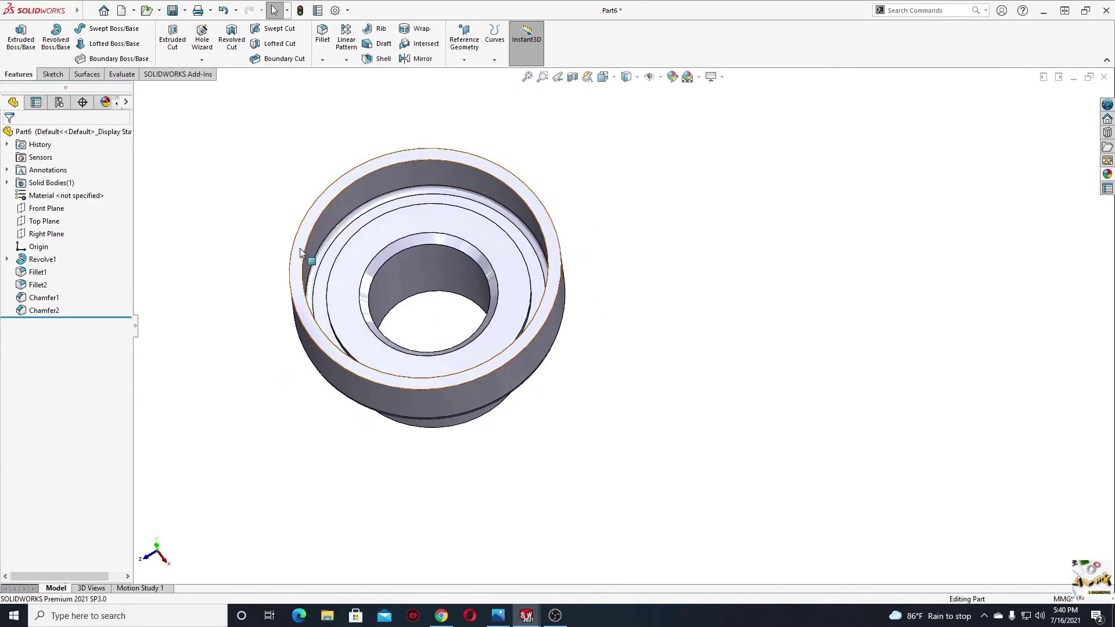
pyautogui.click(298, 249)
# - Start a sketch on the rim's top face and bring up the safety valve drawing
pyautogui.click(342, 221)
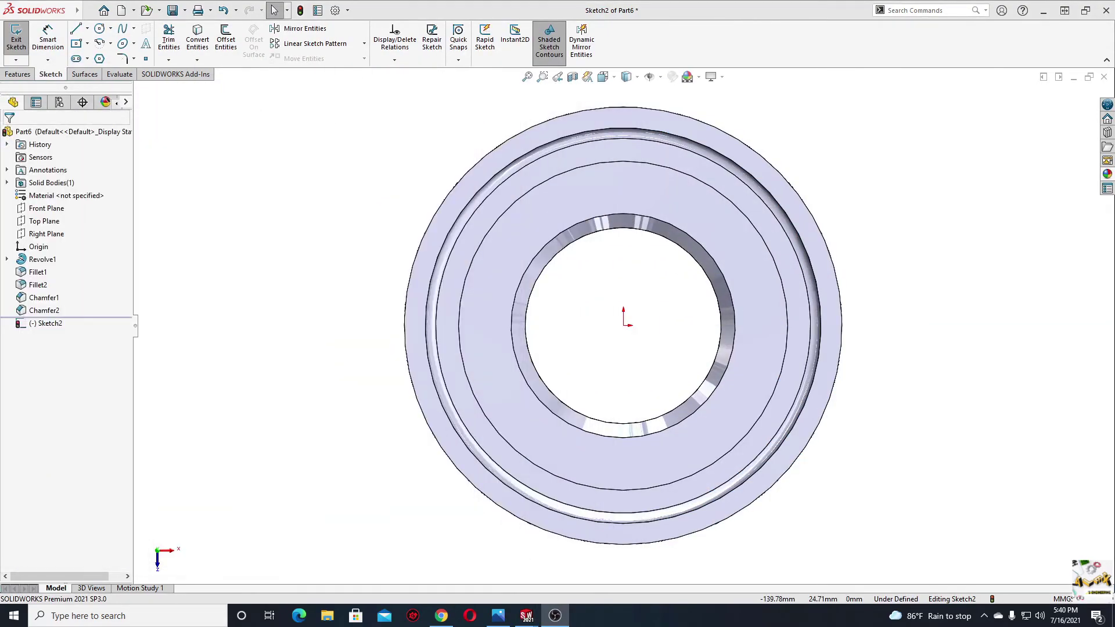
pyautogui.click(499, 615)
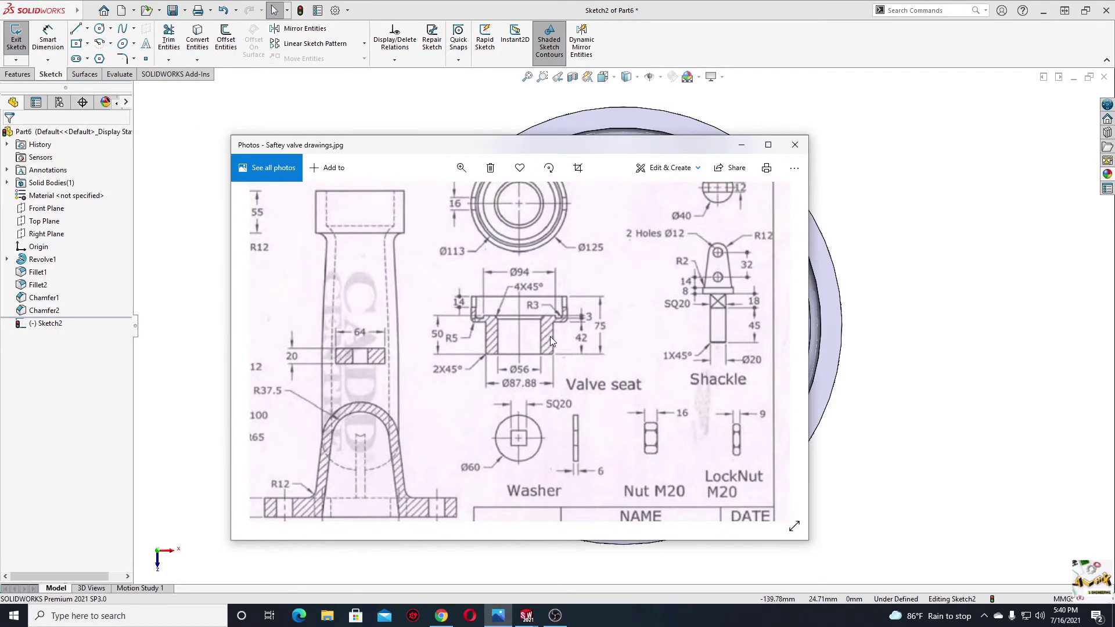
pyautogui.moveTo(551, 314); pyautogui.dragTo(541, 371)
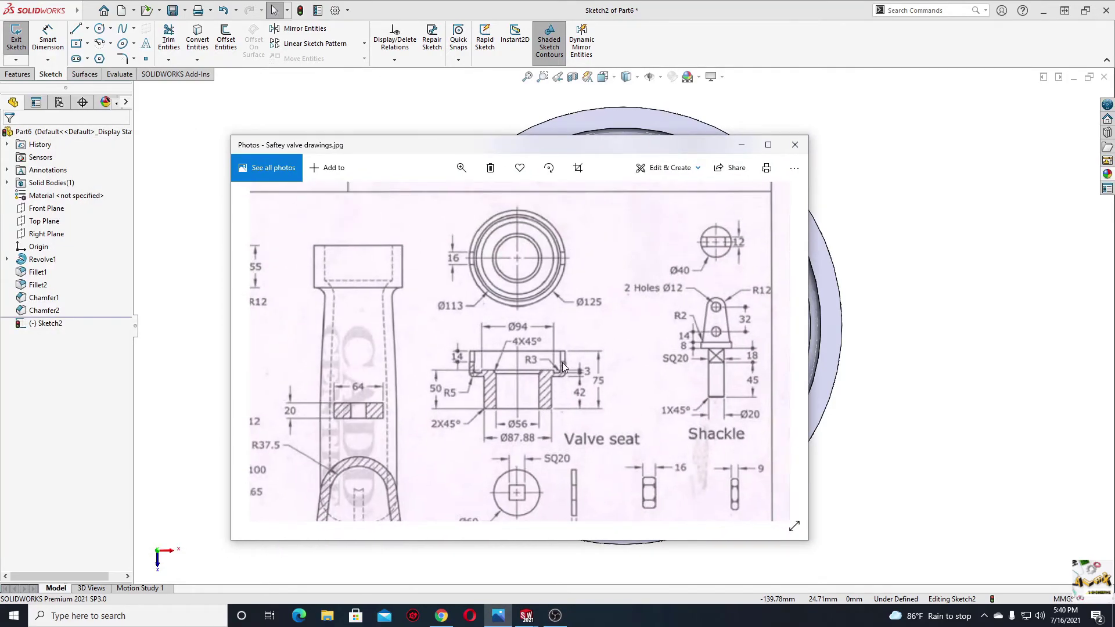
# - Maximize Photos and zoom into the valve seat views, then restore the window
pyautogui.click(768, 145)
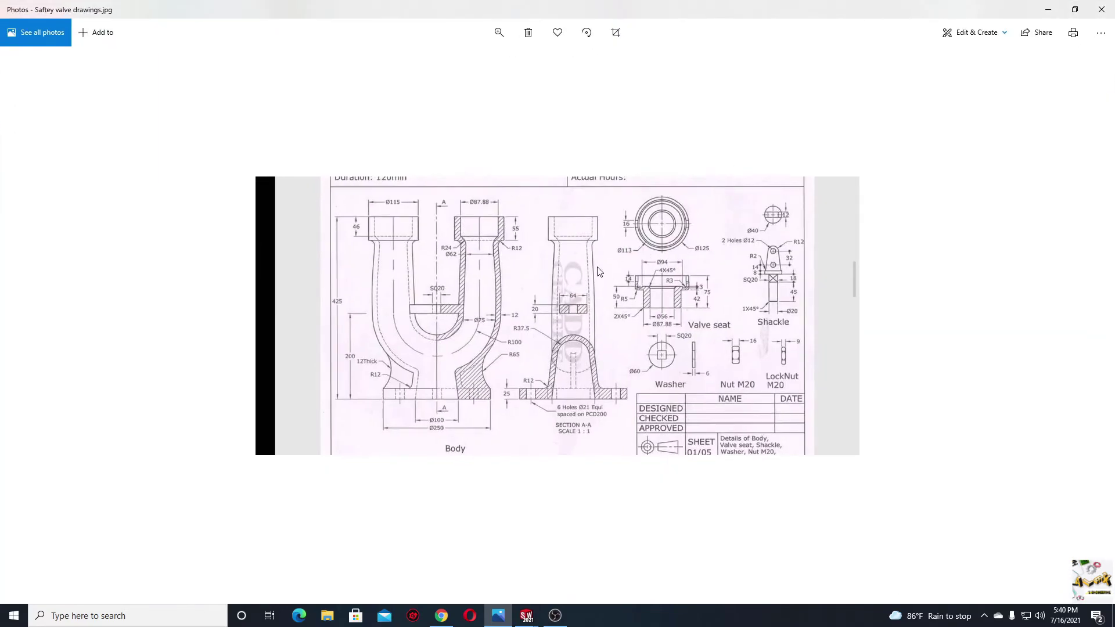
pyautogui.scroll(2, 587, 270)
pyautogui.scroll(-2, 587, 321)
pyautogui.scroll(2, 587, 321)
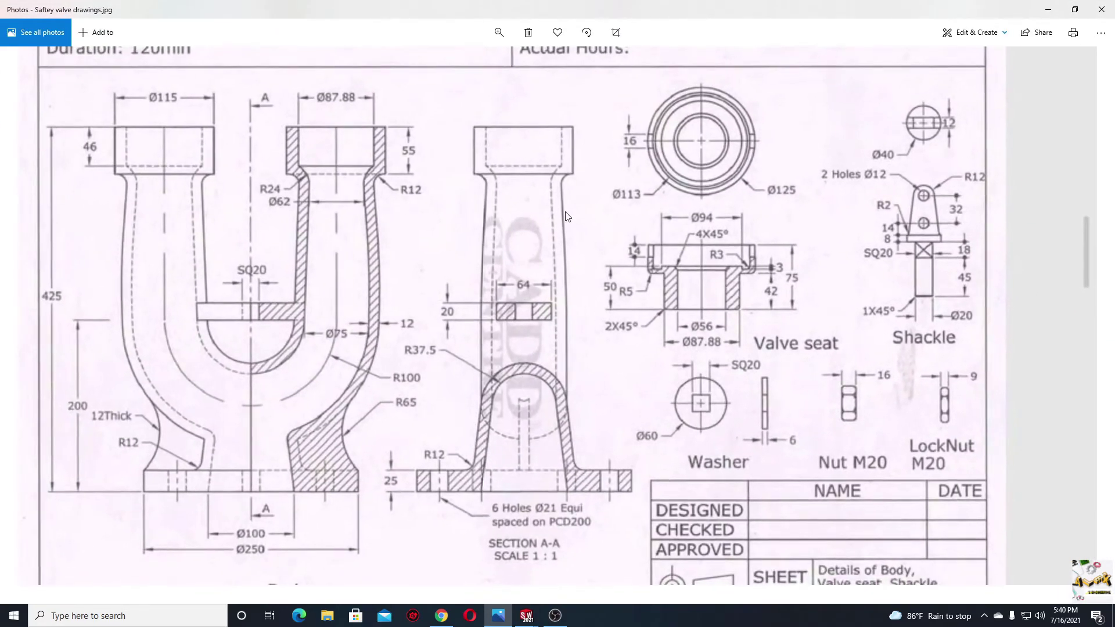
pyautogui.click(499, 32)
pyautogui.moveTo(481, 72); pyautogui.dragTo(512, 70)
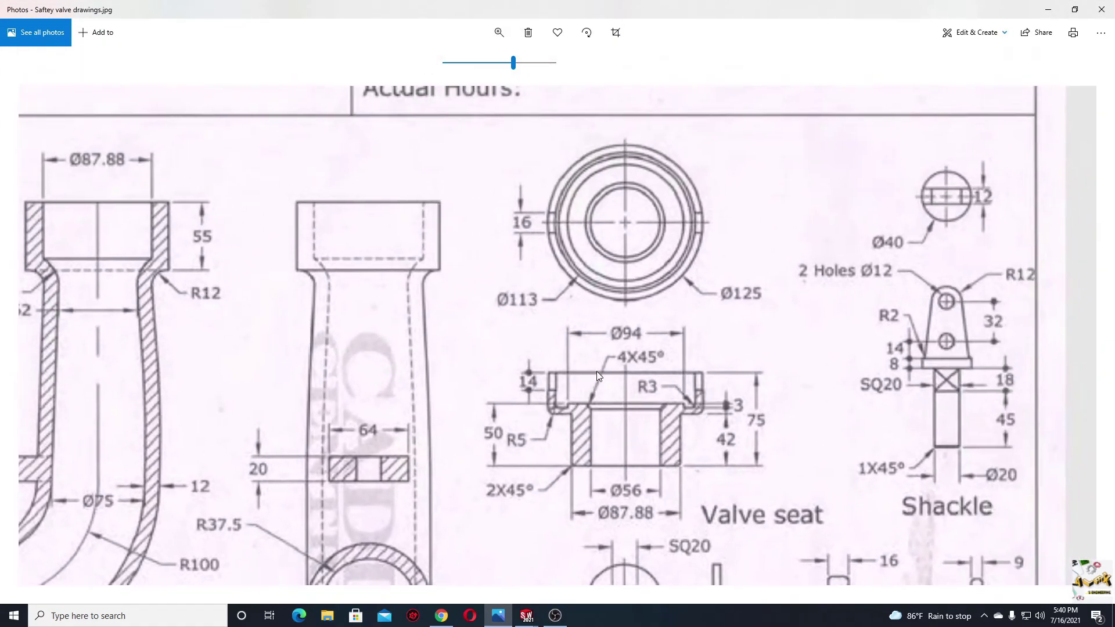
pyautogui.moveTo(597, 371); pyautogui.dragTo(571, 264)
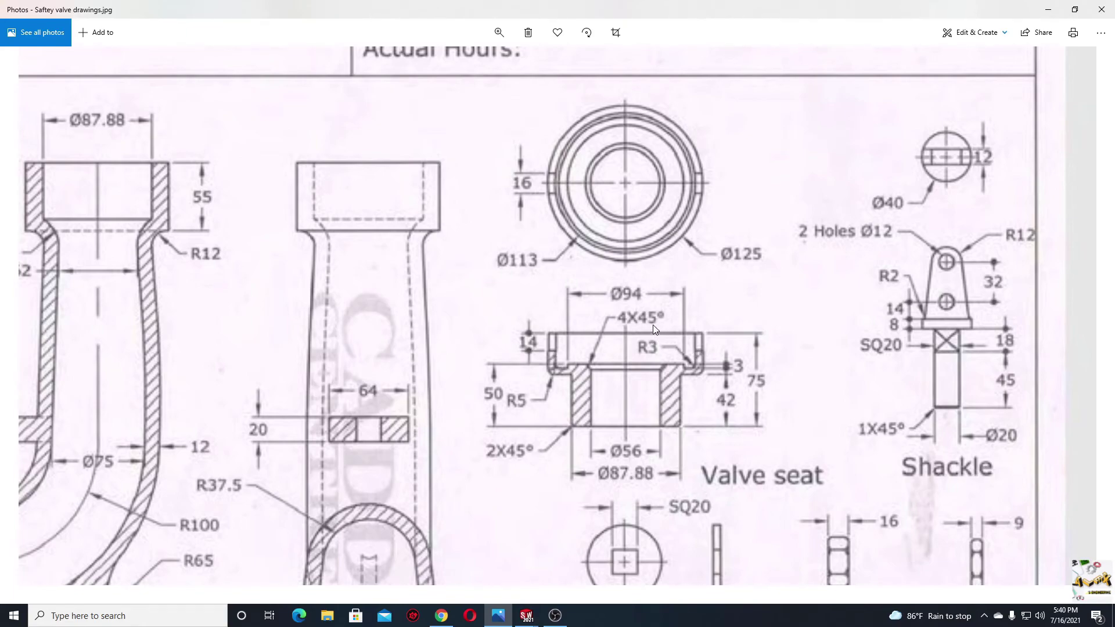
pyautogui.click(1074, 9)
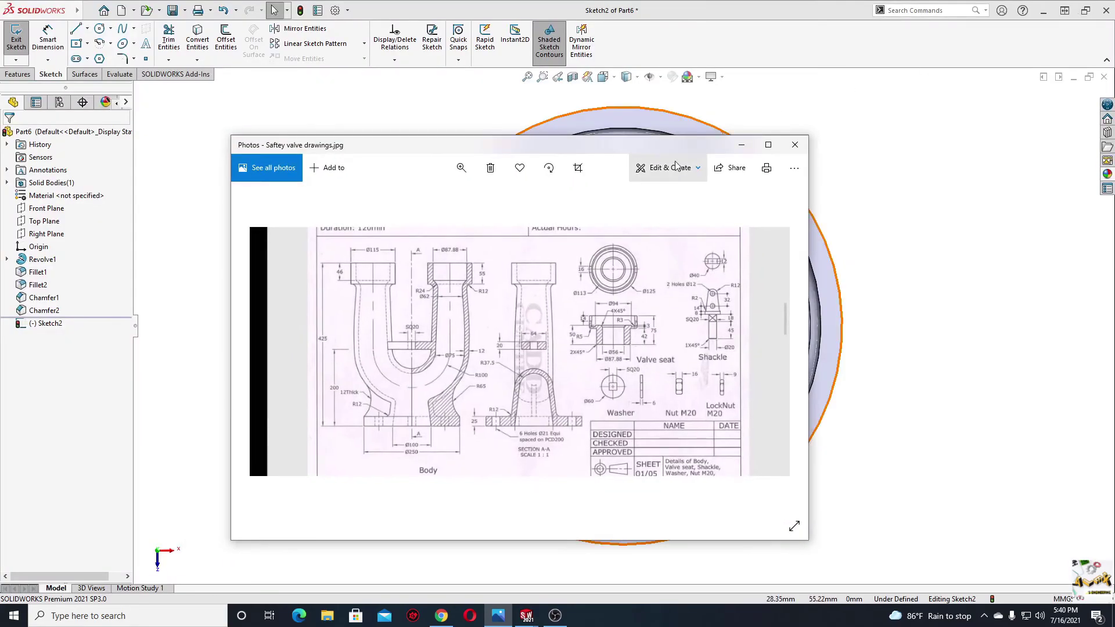
pyautogui.moveTo(677, 152); pyautogui.dragTo(644, 155)
# - Draw a centre rectangle from the origin extending beyond the top rim
pyautogui.click(705, 148)
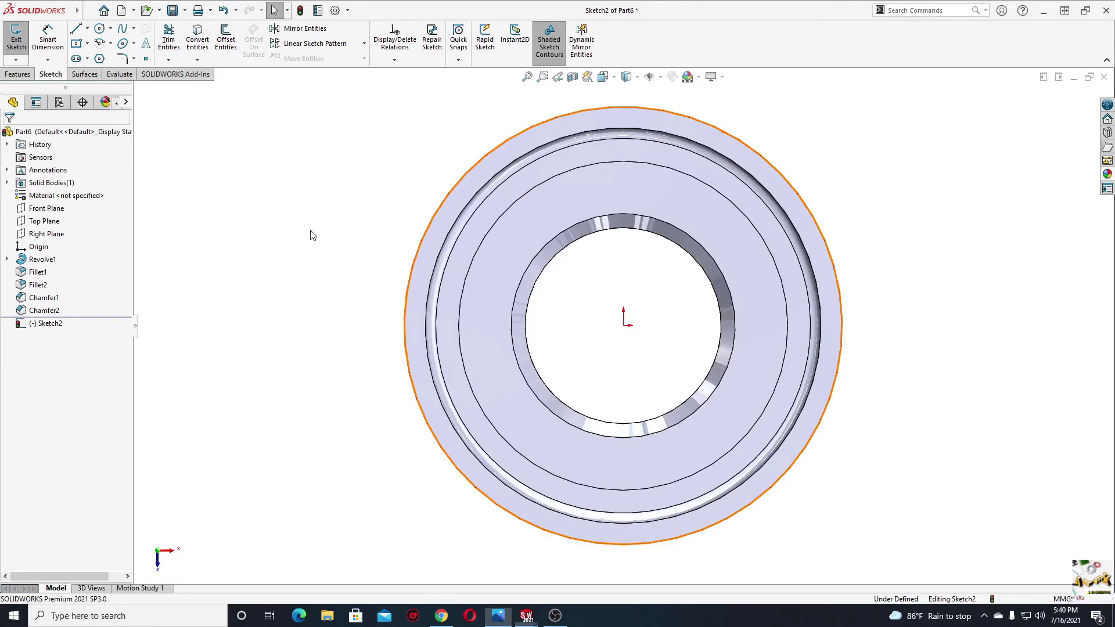
pyautogui.click(83, 45)
pyautogui.click(624, 324)
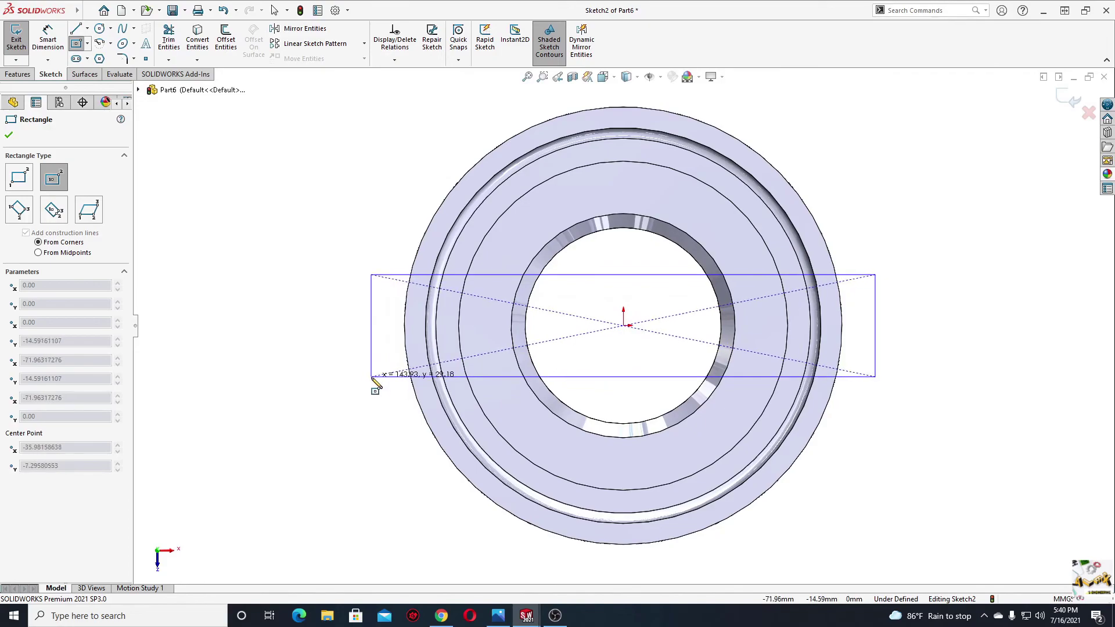
pyautogui.click(368, 382)
pyautogui.rightClick(305, 293)
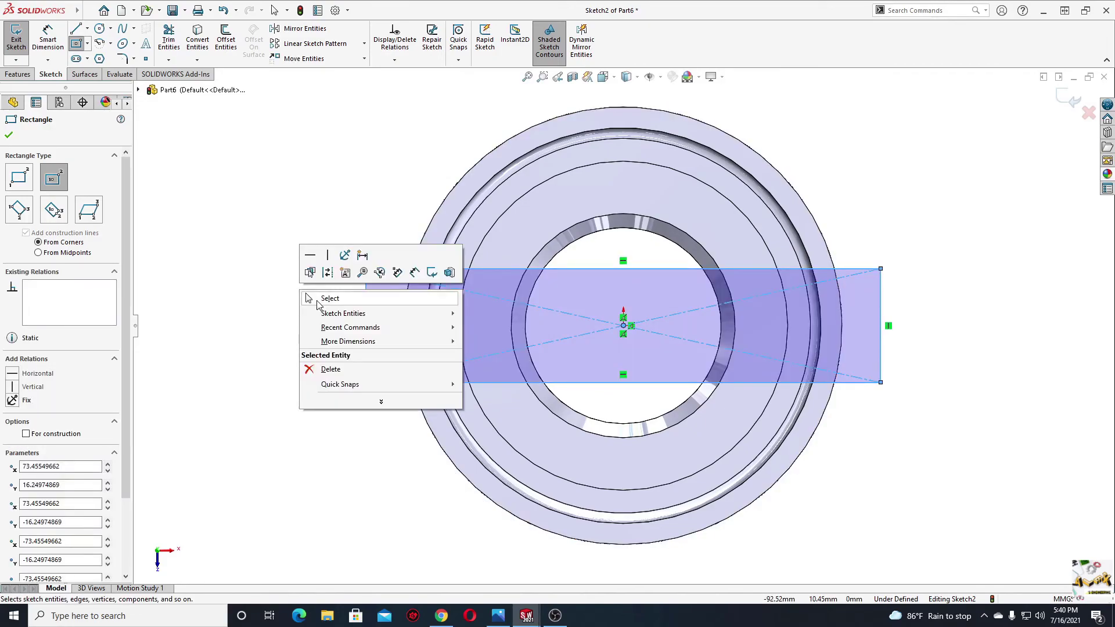
pyautogui.click(330, 298)
# - Dimension the rectangle 16 mm tall and 130 mm wide
pyautogui.click(47, 40)
pyautogui.click(365, 303)
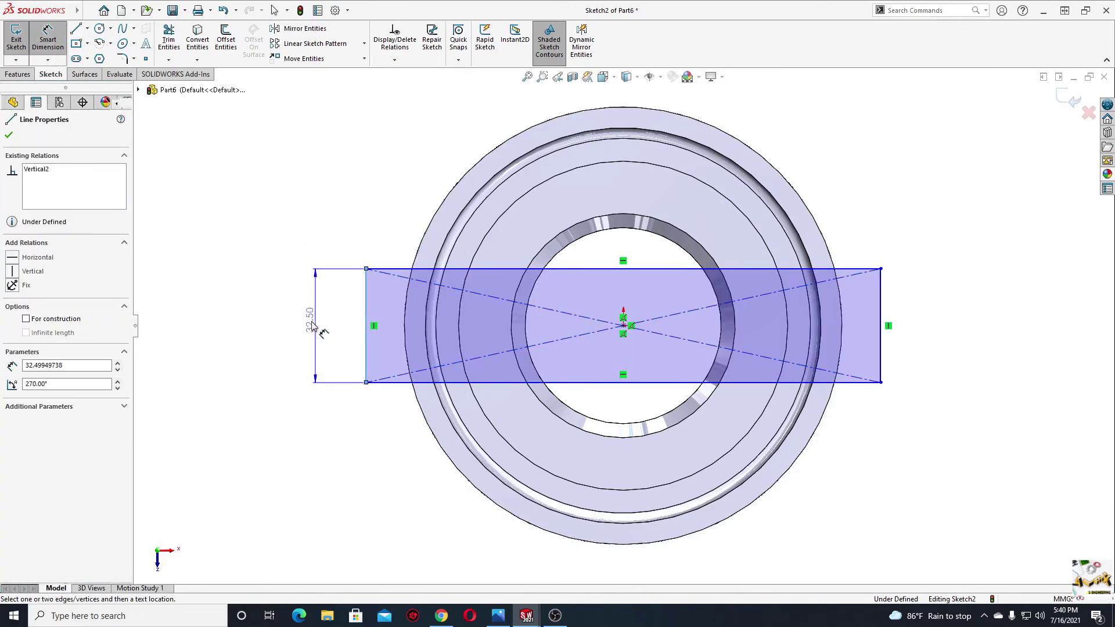
pyautogui.click(305, 324)
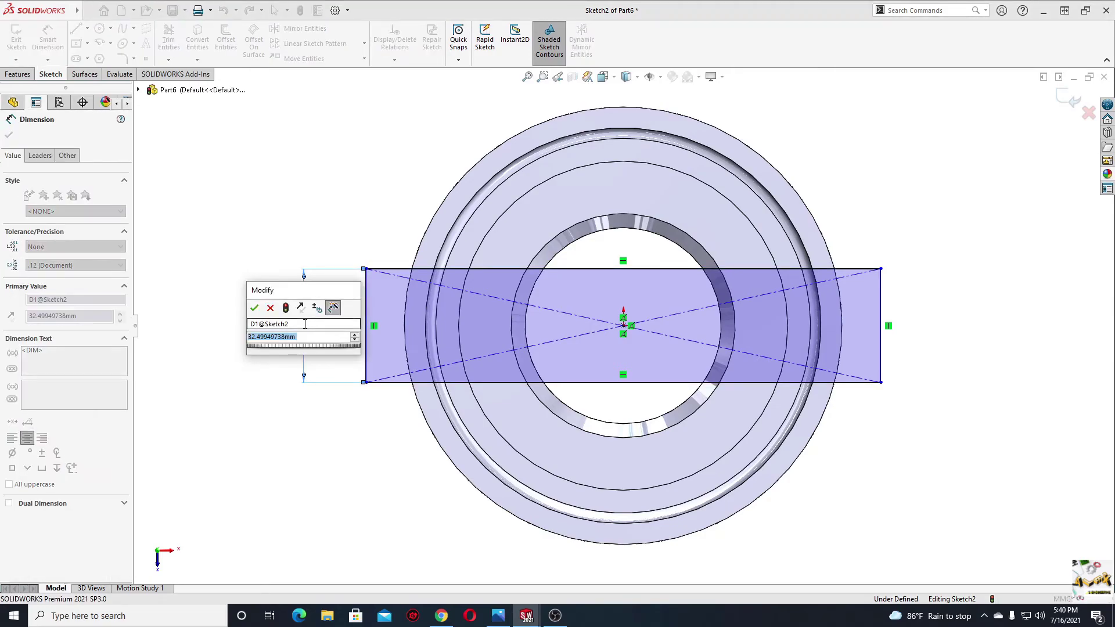
pyautogui.write('16')
pyautogui.press('Return')
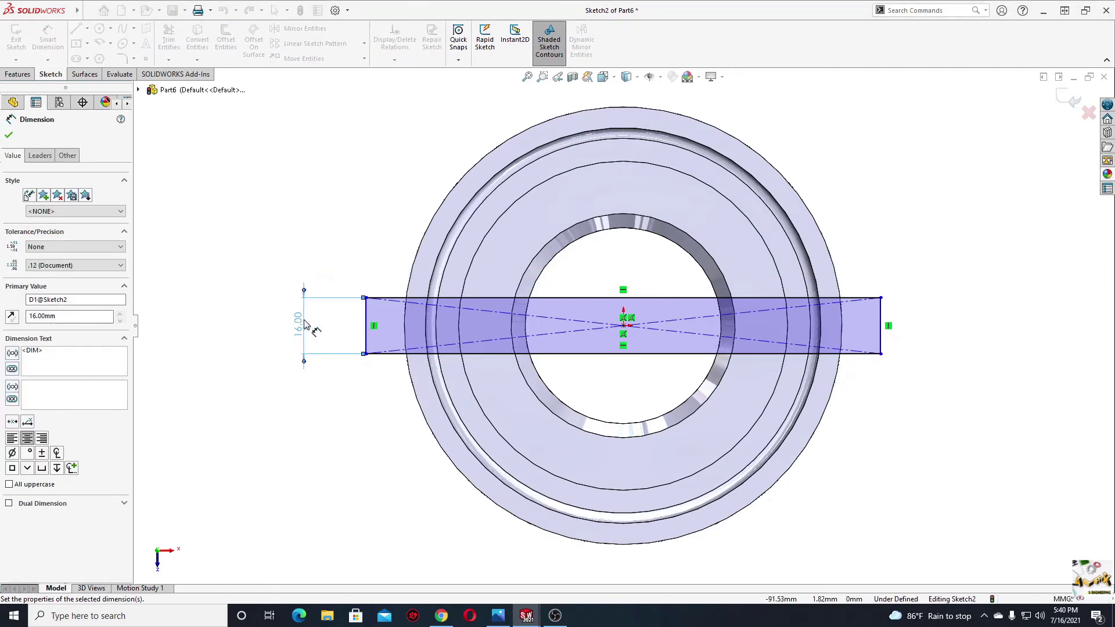
pyautogui.click(386, 299)
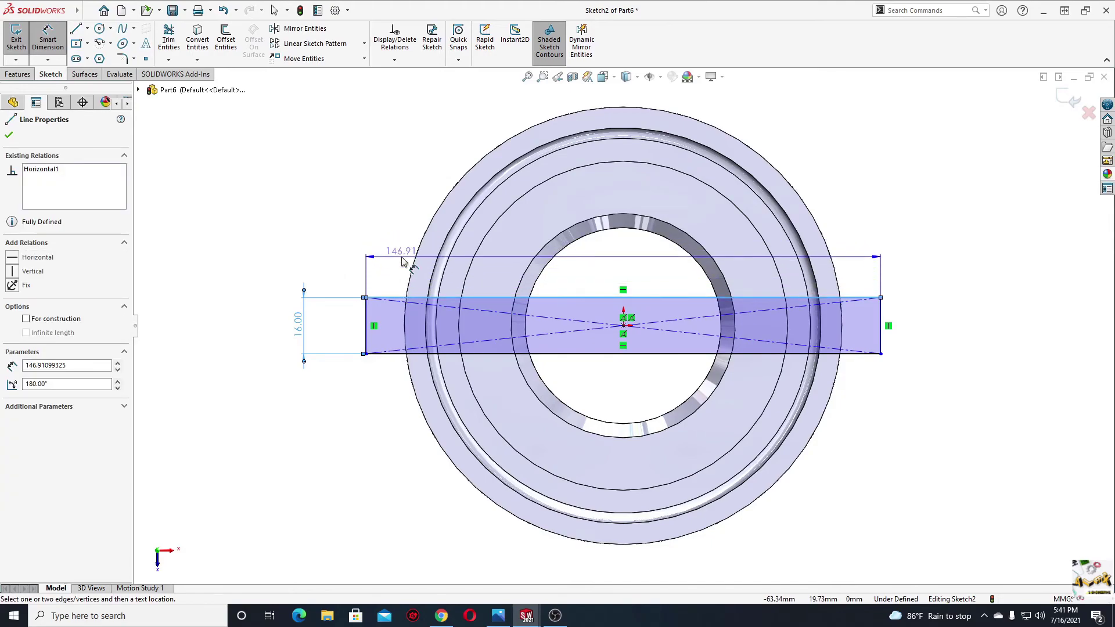
pyautogui.click(402, 259)
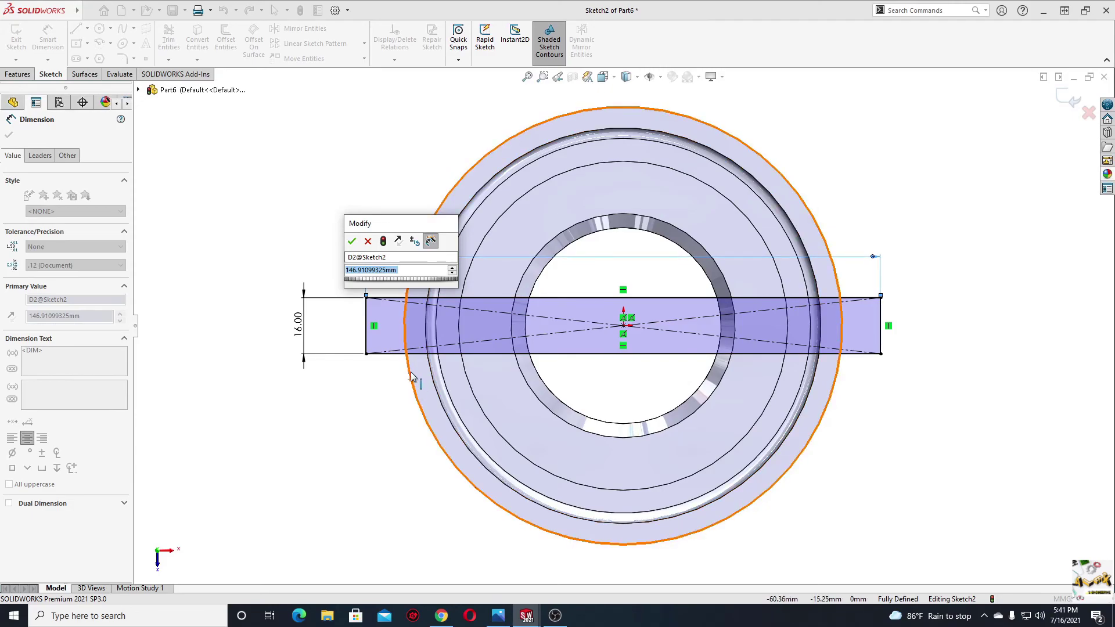
pyautogui.write('1')
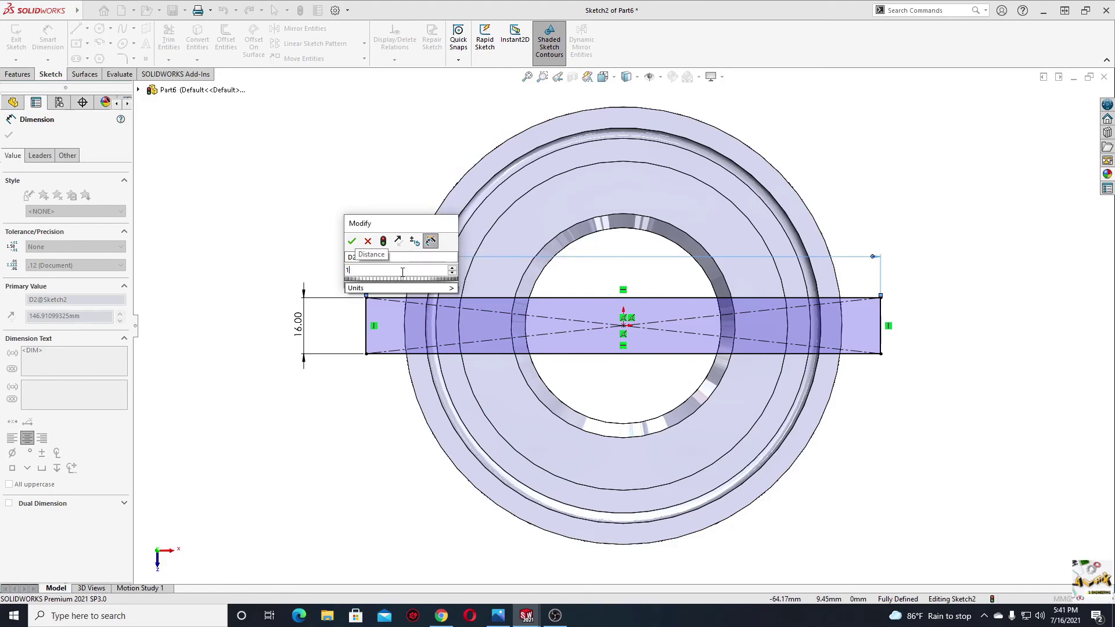
pyautogui.write('30')
pyautogui.press('Return')
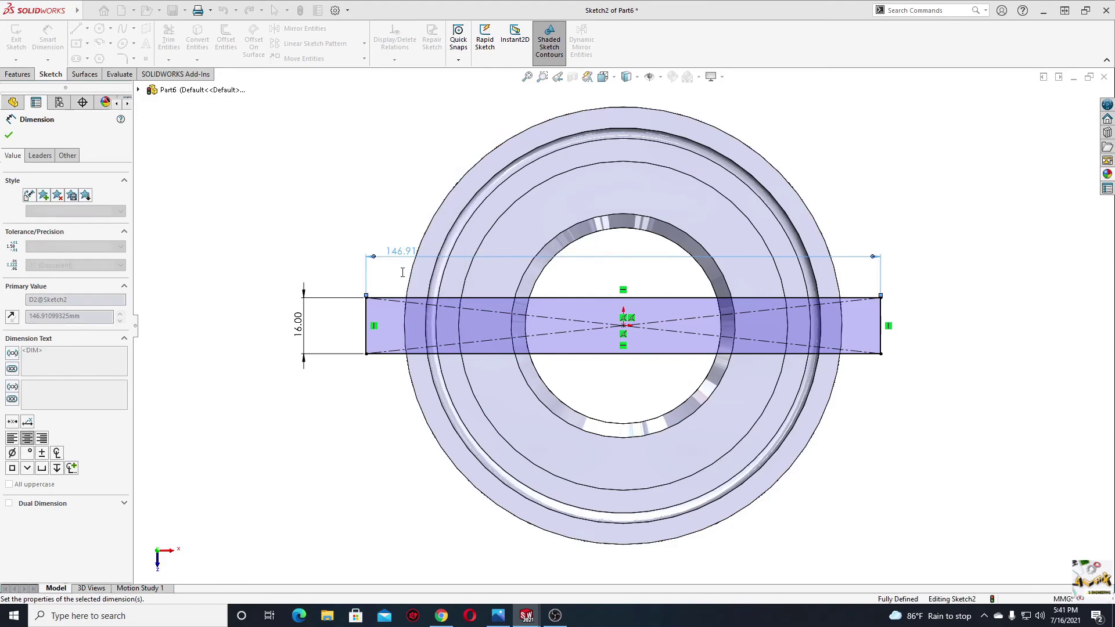
pyautogui.rightClick(292, 224)
pyautogui.click(311, 256)
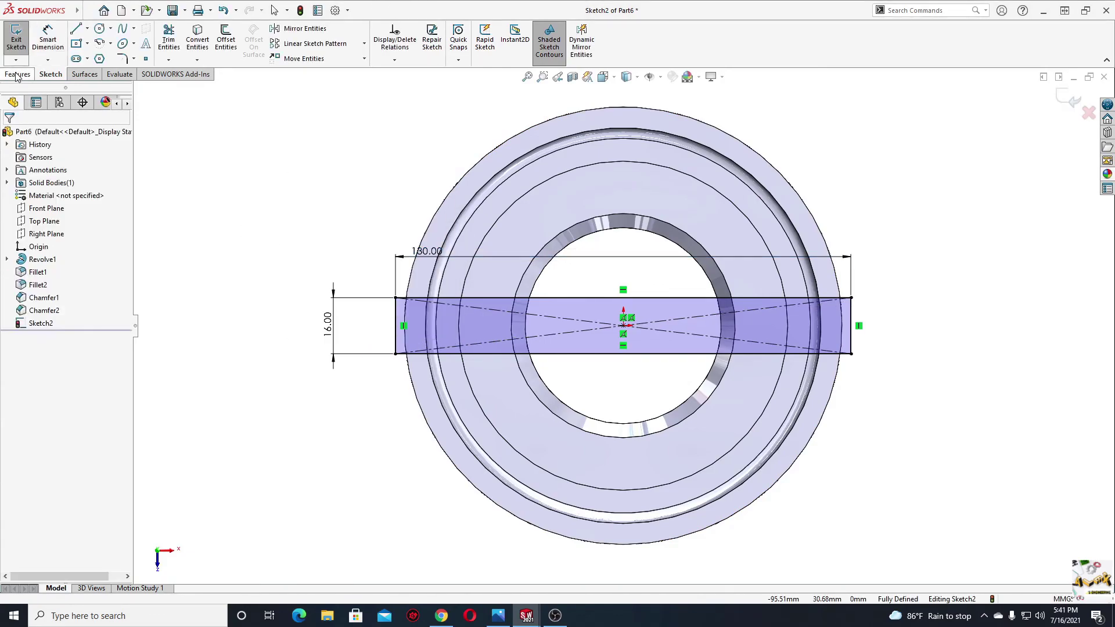
# - Extrude-cut the rectangle 14 mm blind into the top rim and orbit to inspect the slots
pyautogui.click(172, 40)
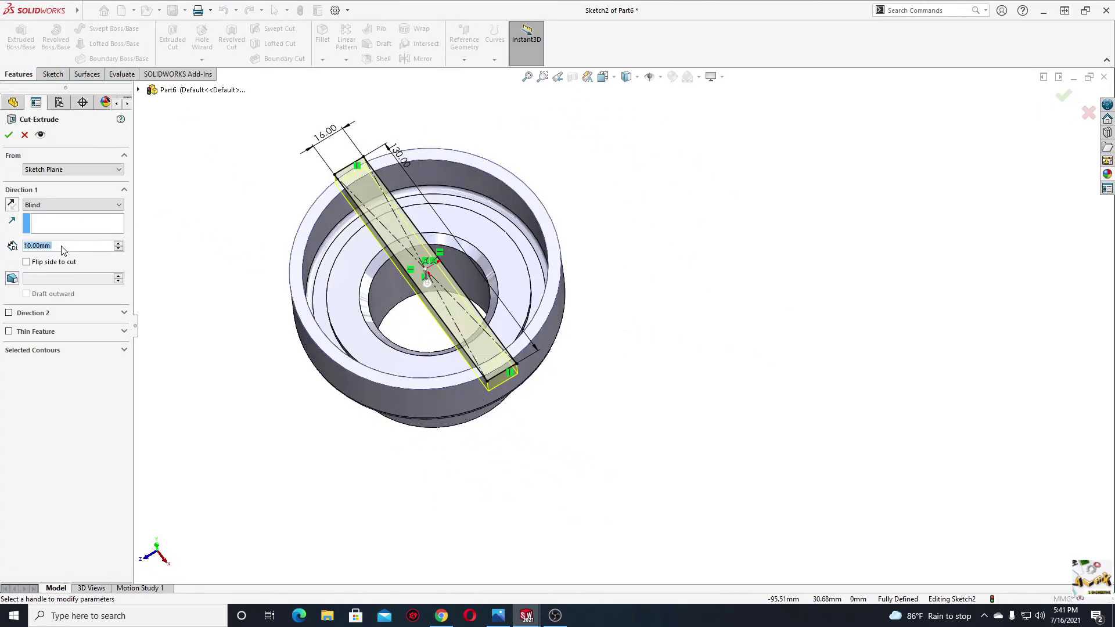
pyautogui.write('14')
pyautogui.press('Return')
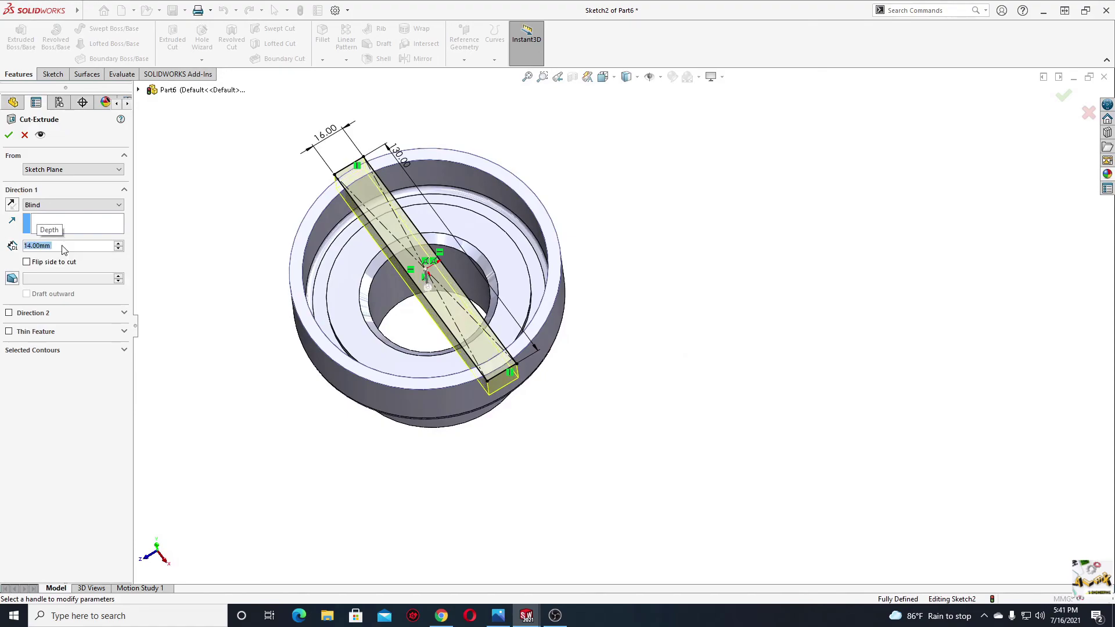
pyautogui.click(9, 135)
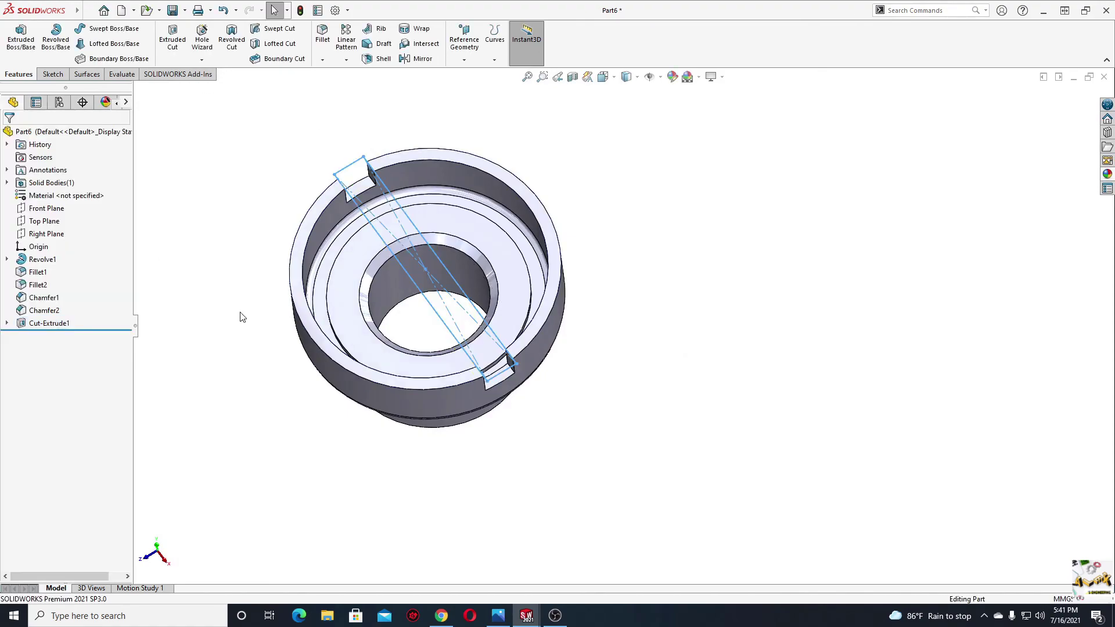
pyautogui.moveTo(243, 317)
pyautogui.mouseDown(button='middle')
pyautogui.moveTo(324, 480)
pyautogui.moveTo(316, 398)
pyautogui.moveTo(365, 219)
pyautogui.moveTo(348, 198)
pyautogui.moveTo(406, 459)
pyautogui.moveTo(368, 418)
pyautogui.moveTo(417, 416)
pyautogui.mouseUp(button='middle')
pyautogui.hotkey('alt', 'Tab')
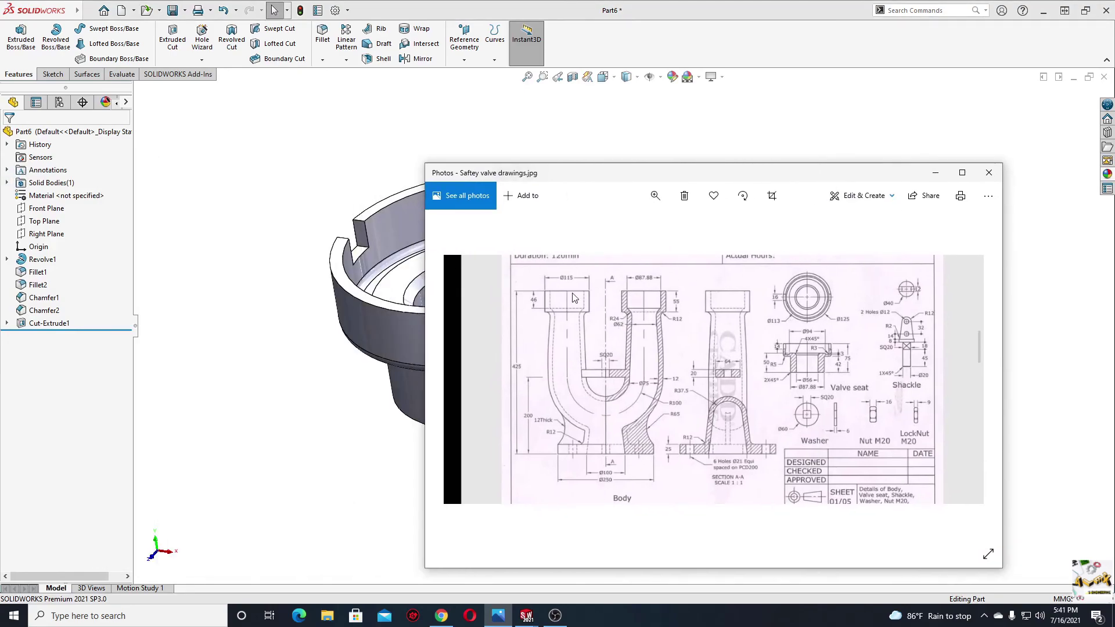
pyautogui.moveTo(574, 197); pyautogui.dragTo(553, 148)
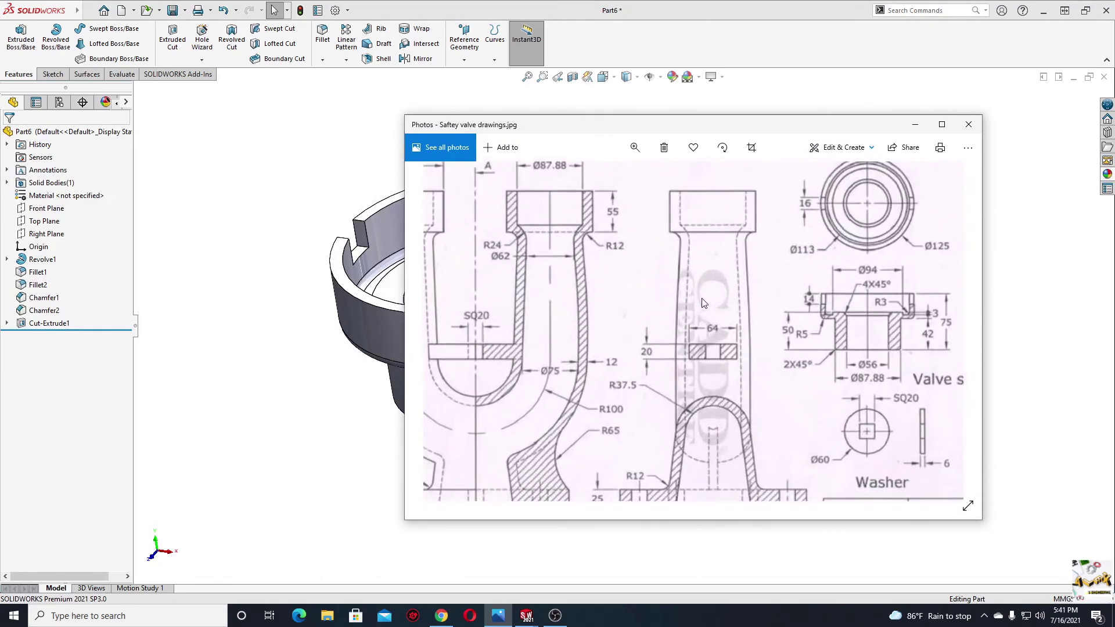
pyautogui.click(436, 338)
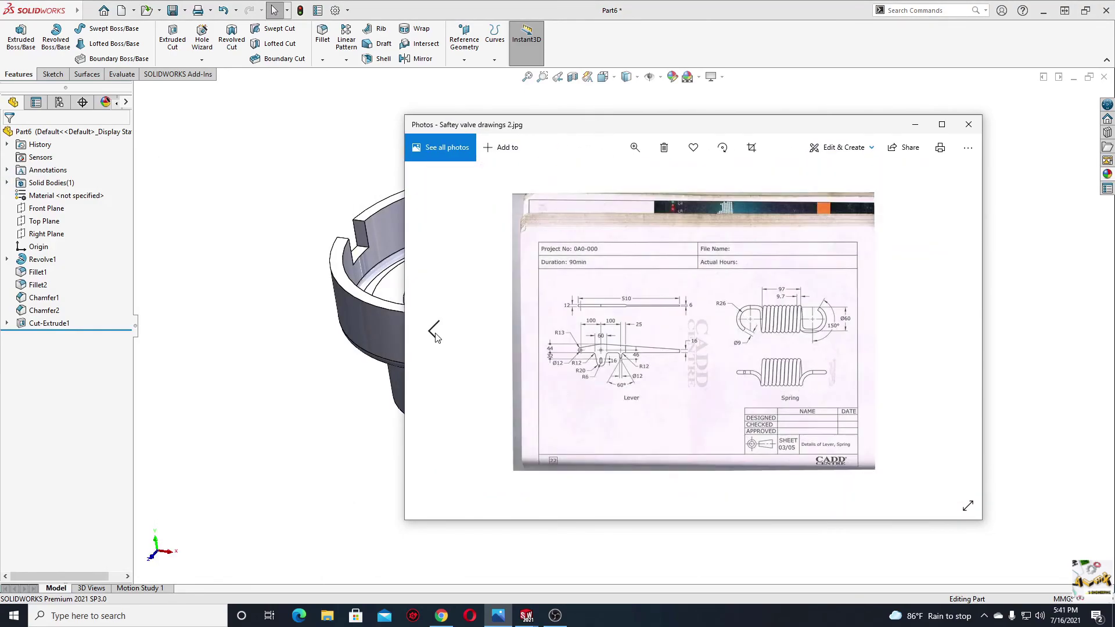
pyautogui.click(436, 338)
pyautogui.scroll(2, 749, 312)
pyautogui.scroll(2, 740, 316)
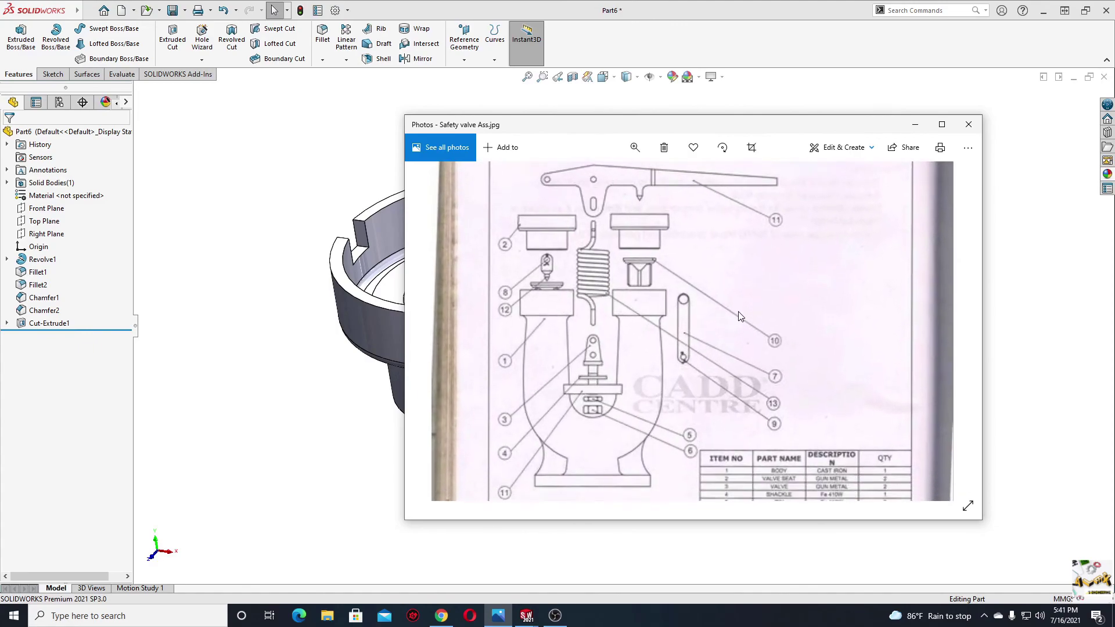
pyautogui.moveTo(648, 359); pyautogui.dragTo(702, 372)
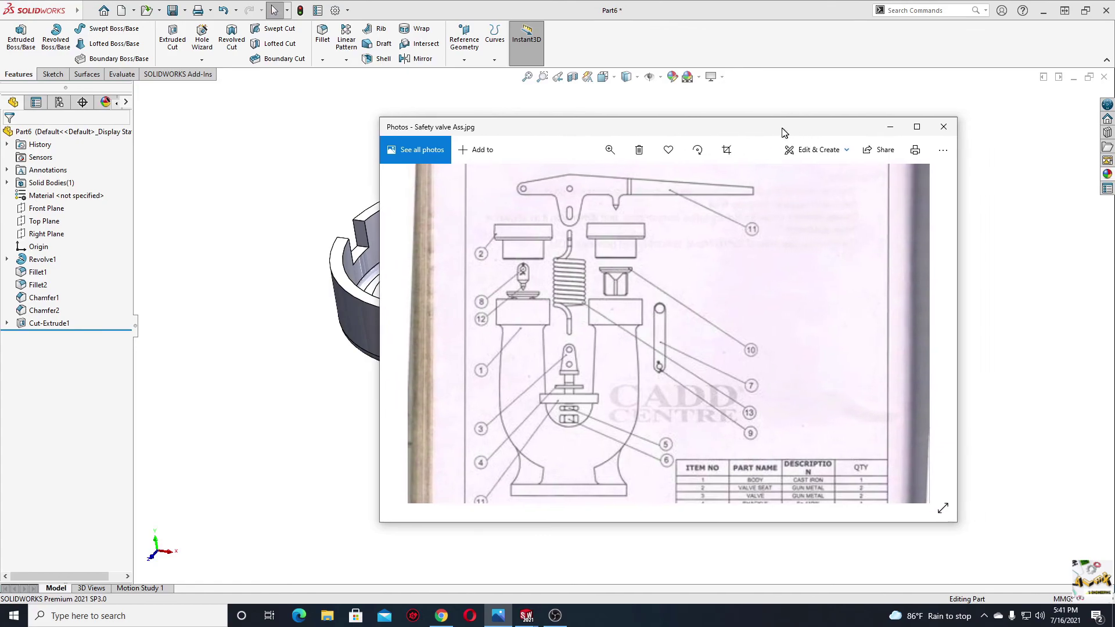
pyautogui.hotkey('alt', 'Tab')
pyautogui.moveTo(630, 341)
pyautogui.mouseDown(button='middle')
pyautogui.moveTo(335, 409)
pyautogui.moveTo(342, 454)
pyautogui.mouseUp(button='middle')
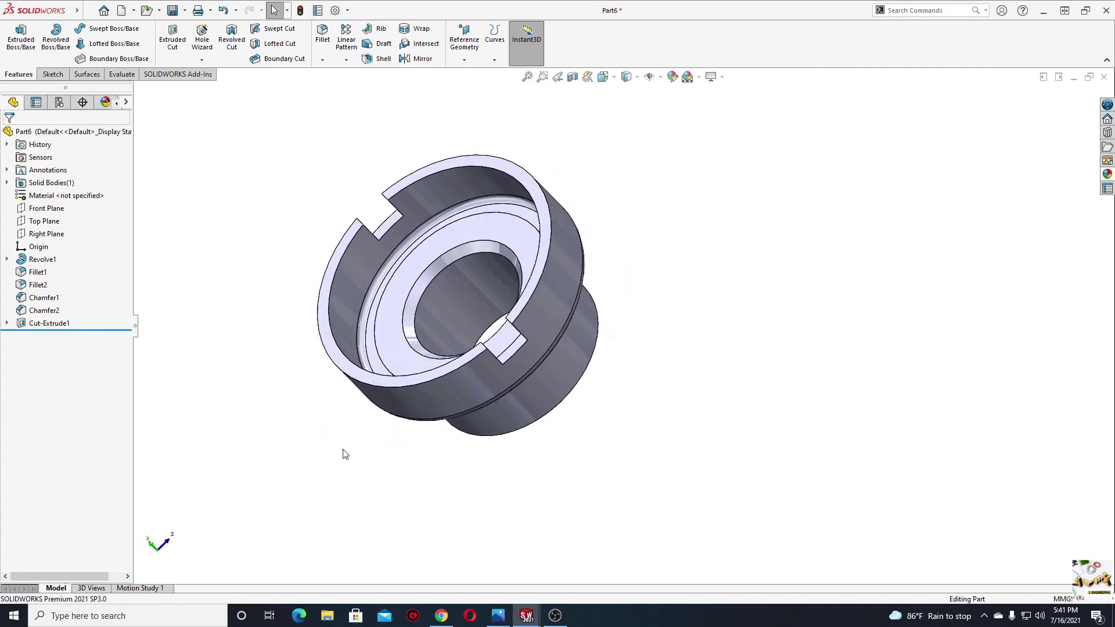